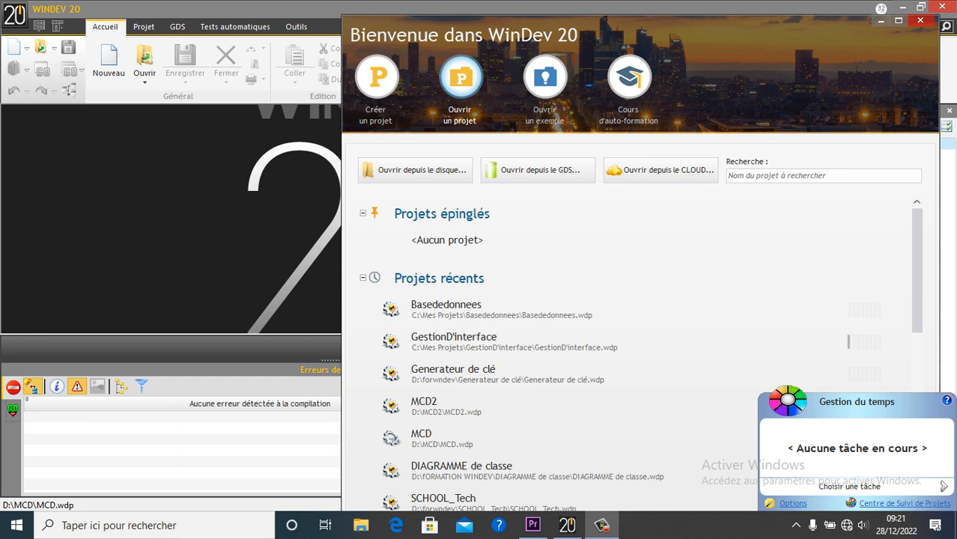
Create a new Windows or Linux application project named BD_ without attached documents
{"action": "left_click", "coordinate": [377, 77]}
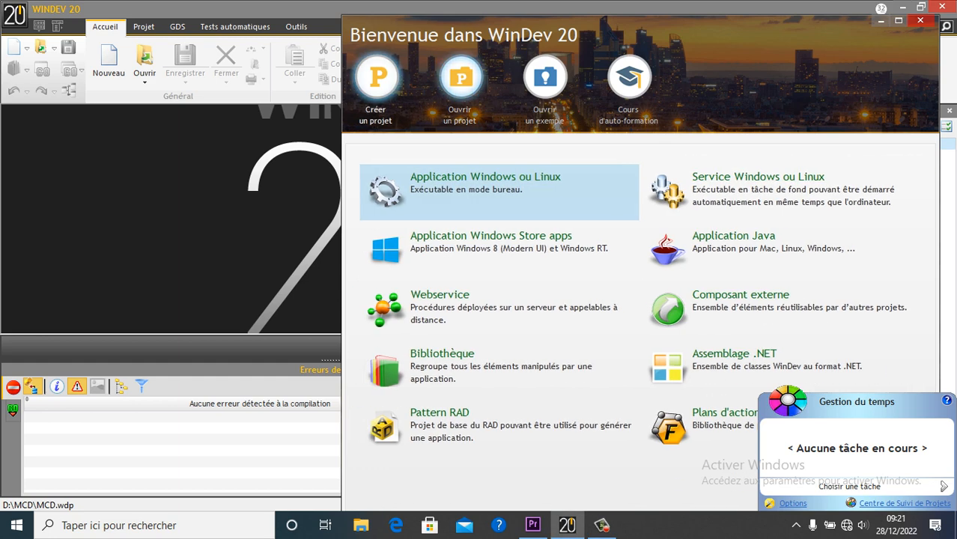
{"action": "left_click", "coordinate": [545, 77]}
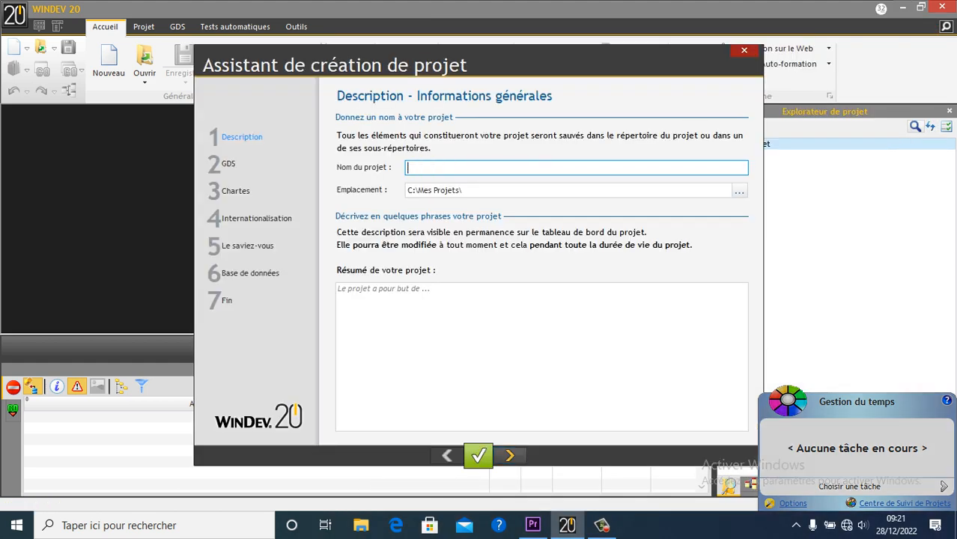
{"action": "type", "text": "BD_"}
{"action": "key", "text": "Return"}
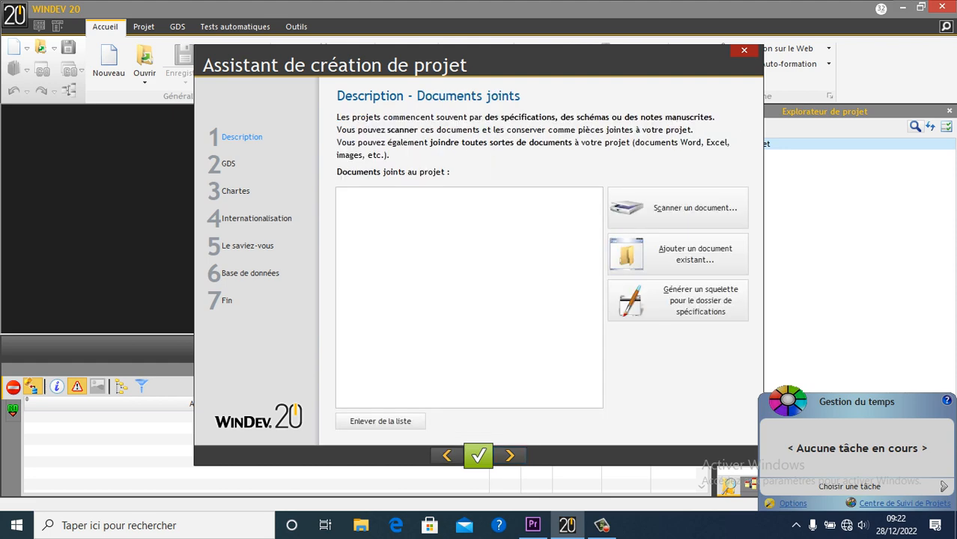
{"action": "key", "text": "Return"}
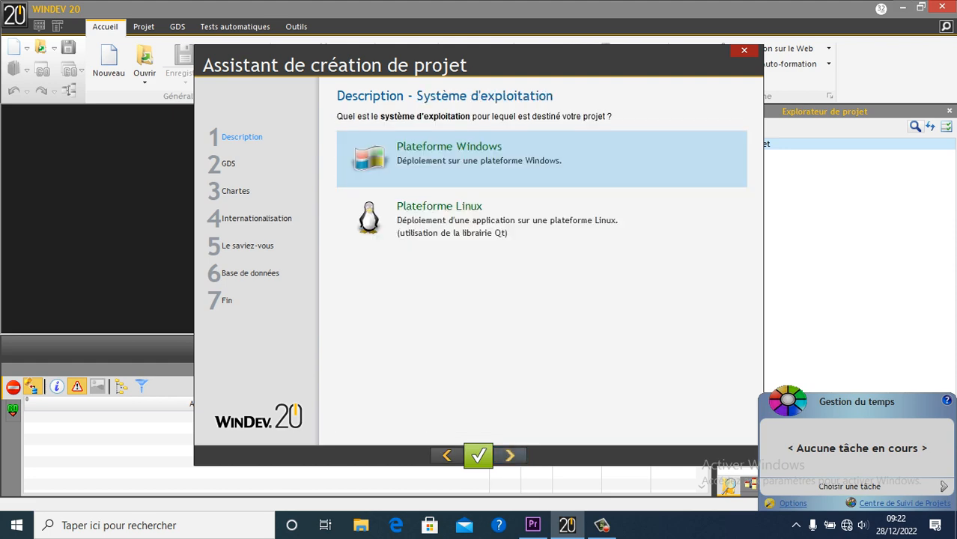
Keep the Windows platform, 32-bit executable, standard programming charter and 800 x 600 window size for the project
{"action": "key", "text": "Return"}
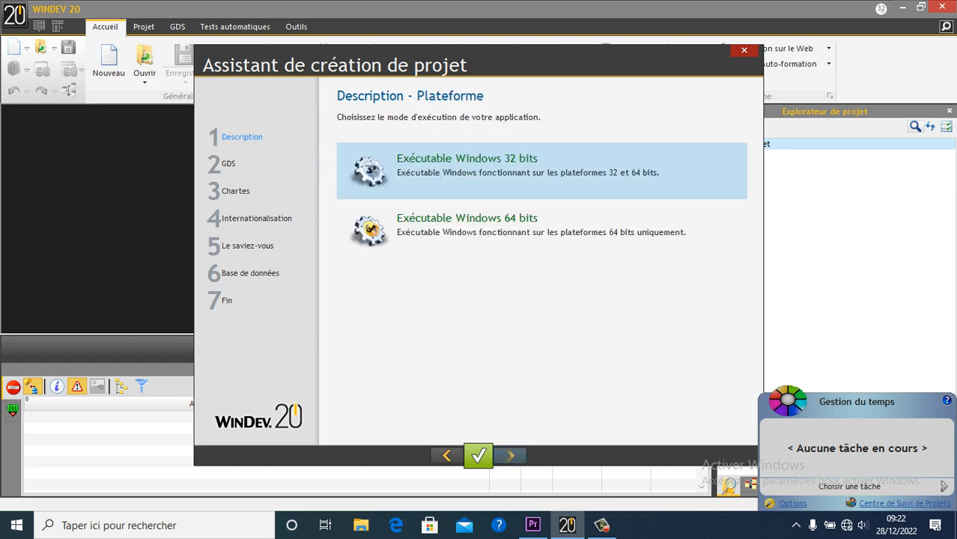
{"action": "key", "text": "Return"}
{"action": "key", "text": "Return"}
{"action": "key", "text": "Return"}
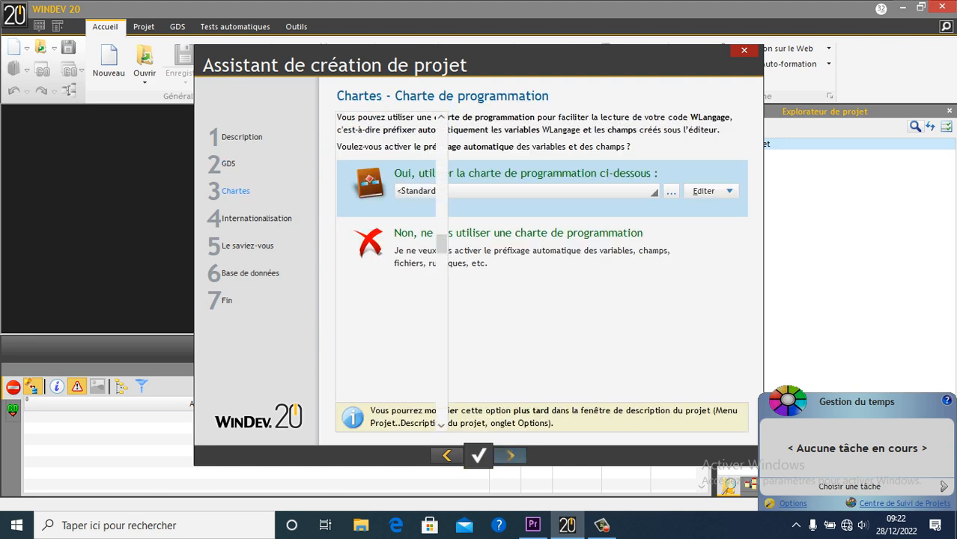
{"action": "key", "text": "Return"}
{"action": "key", "text": "Return"}
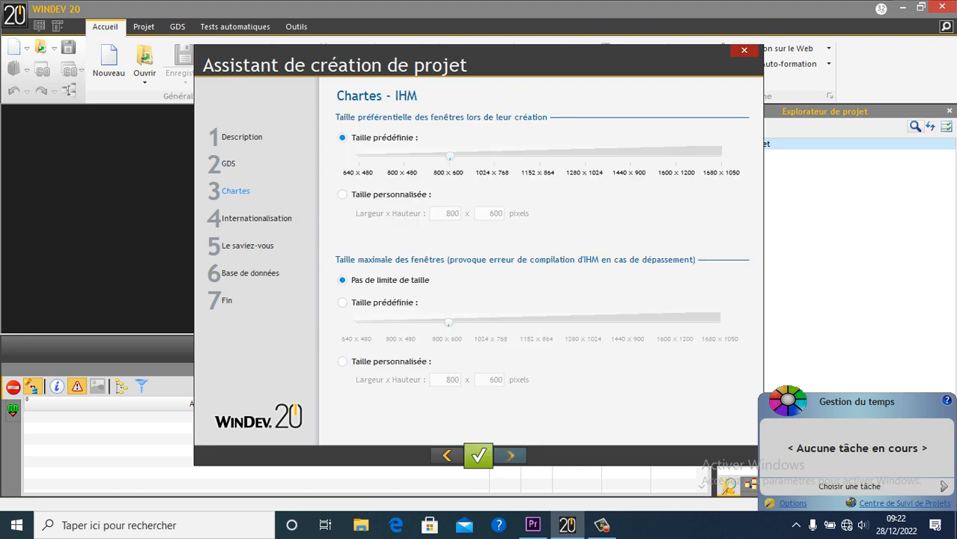
{"action": "key", "text": "Return"}
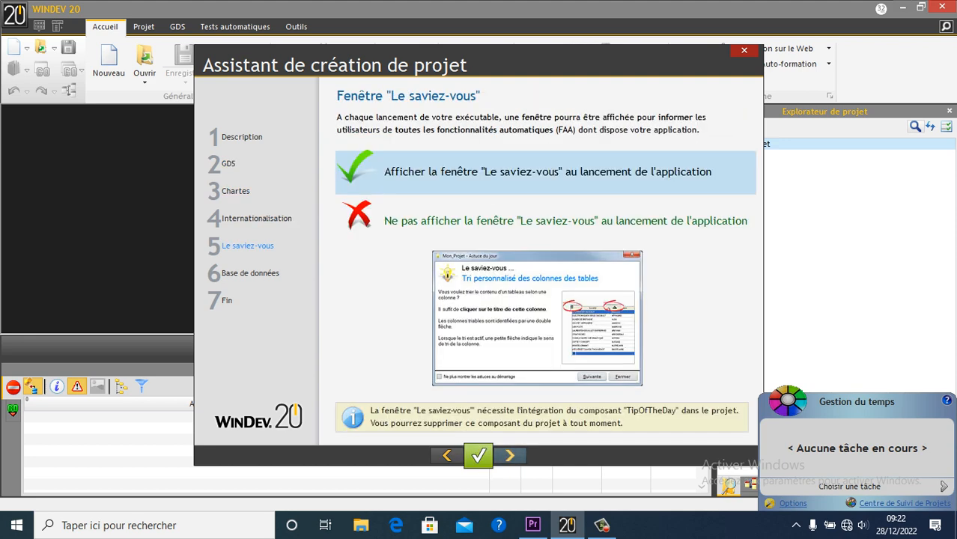
Disable the "Le saviez-vous" window at application launch and choose to create a new database for the project
{"action": "left_click", "coordinate": [565, 221]}
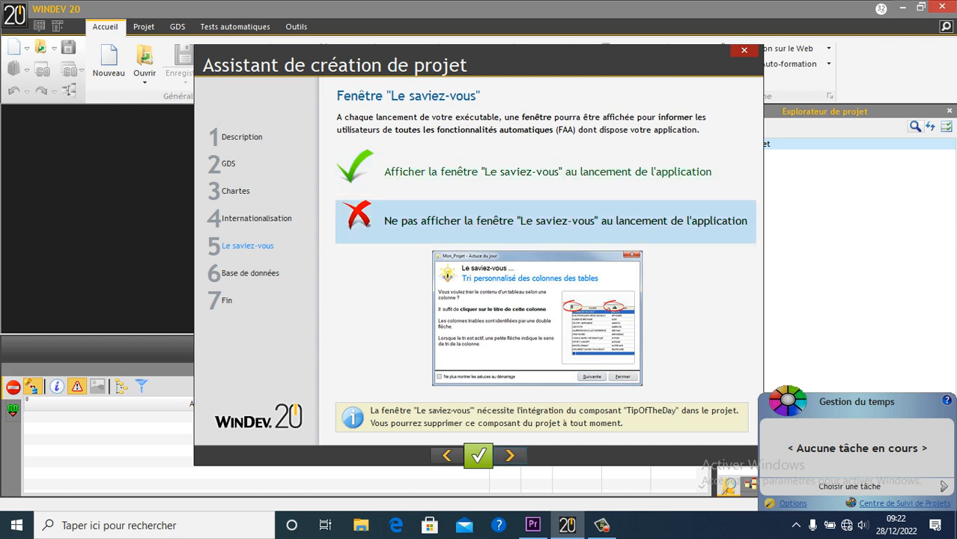
{"action": "key", "text": "Return"}
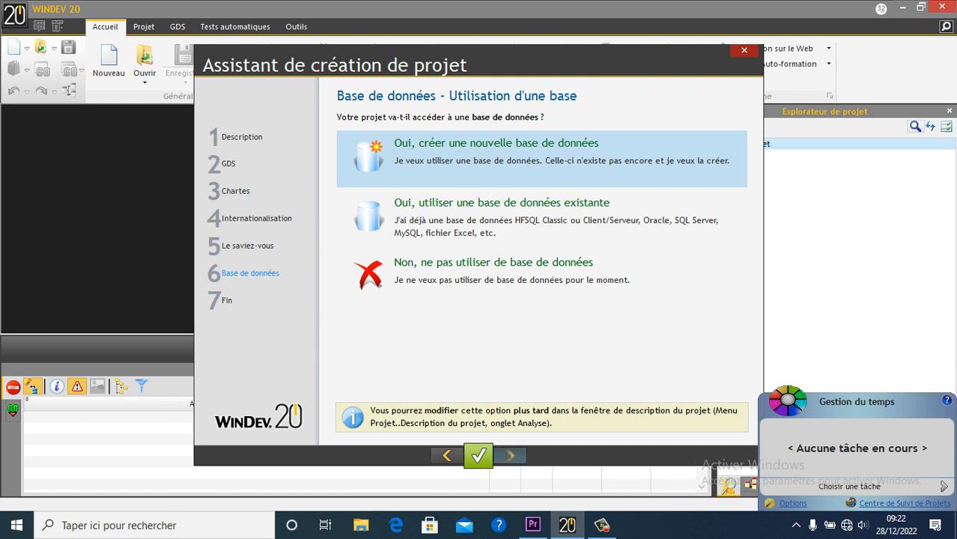
{"action": "left_click", "coordinate": [511, 455]}
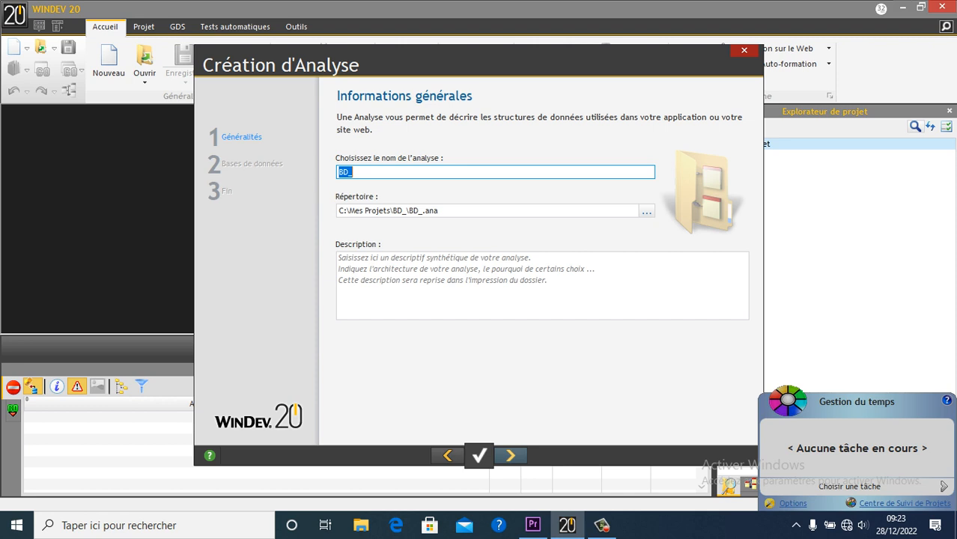
Create the analysis BD_ with HFSQL Classic as its database type, leaving the description empty
{"action": "left_click", "coordinate": [510, 455]}
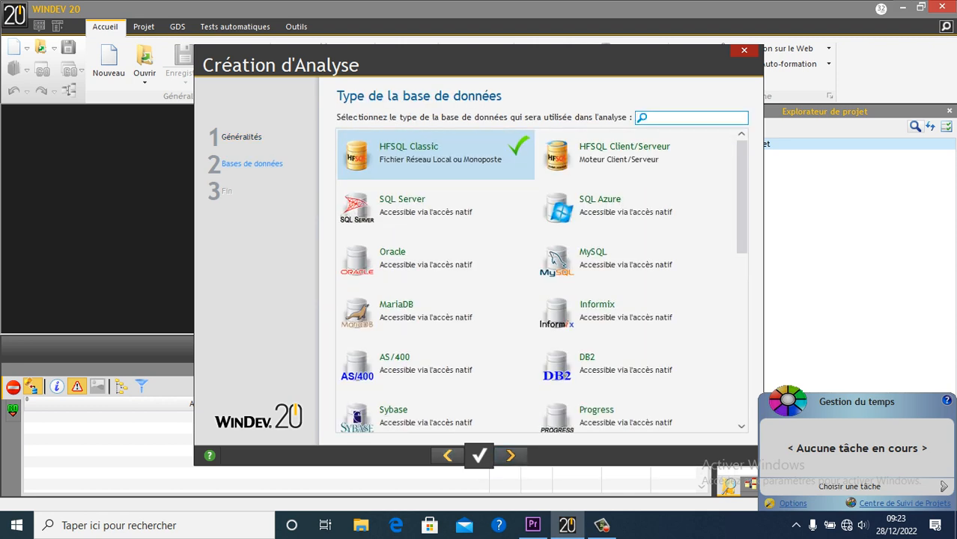
{"action": "left_click", "coordinate": [447, 455]}
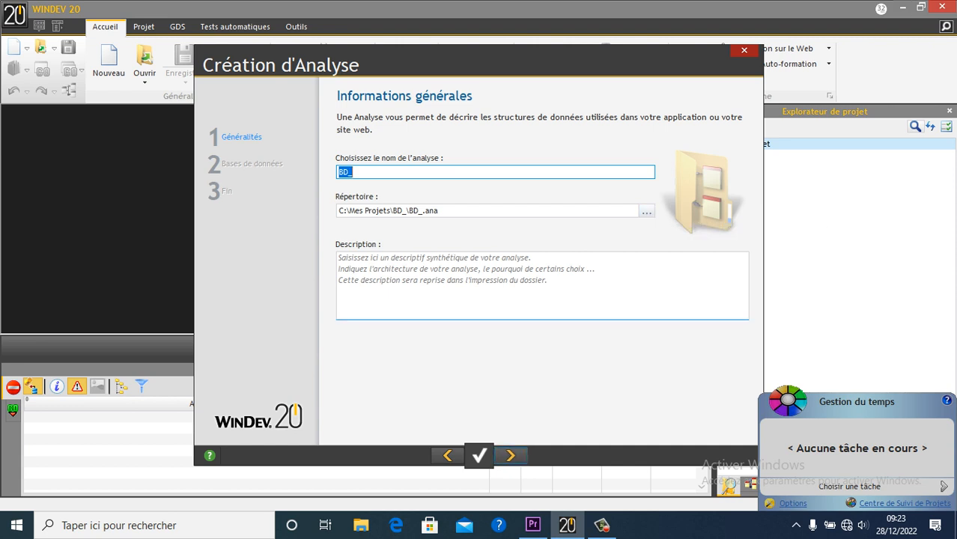
{"action": "left_click", "coordinate": [524, 286]}
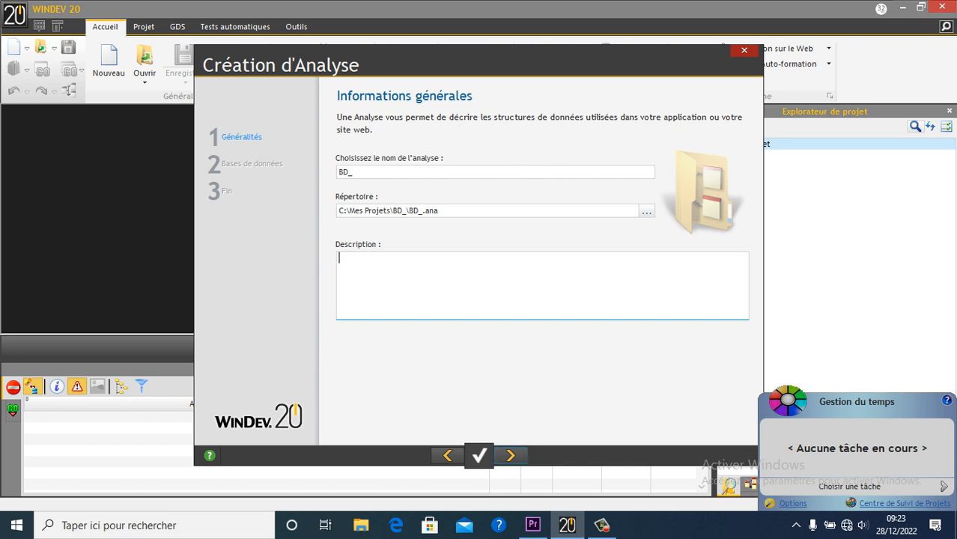
{"action": "left_click", "coordinate": [510, 455]}
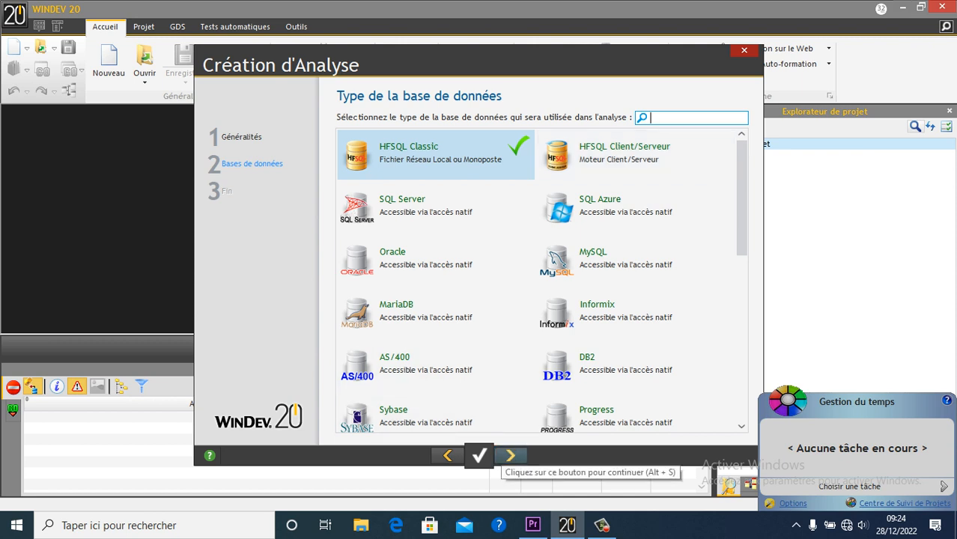
{"action": "key", "text": "alt+s"}
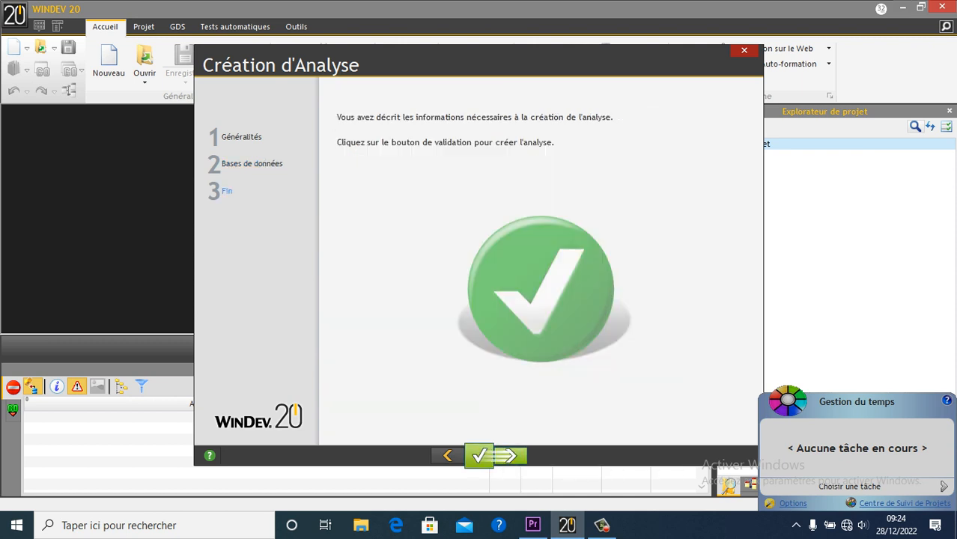
{"action": "left_click", "coordinate": [479, 455]}
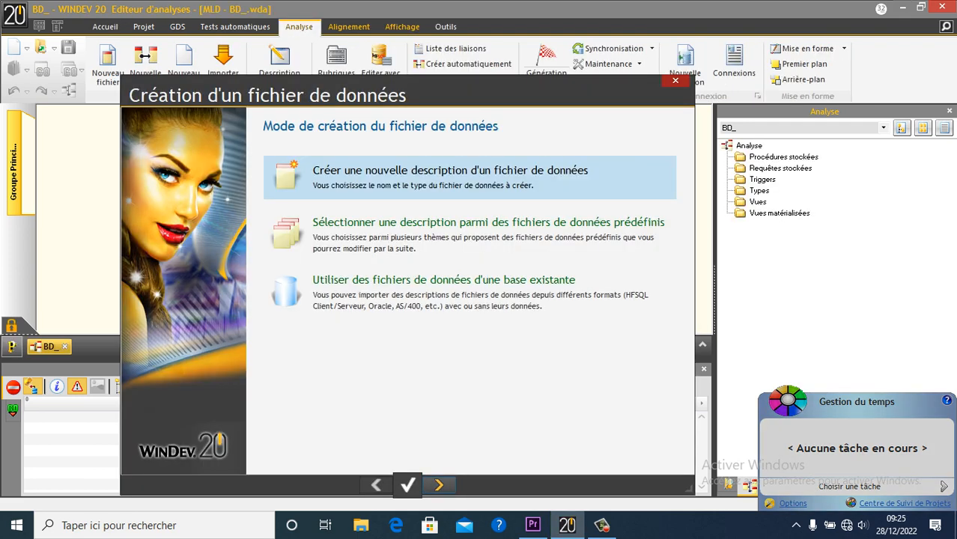
Create a new data file description named Clients with an 8-byte automatic identifier and HFSQL Classic type
{"action": "left_click_drag", "start_coordinate": [360, 91], "coordinate": [325, 91]}
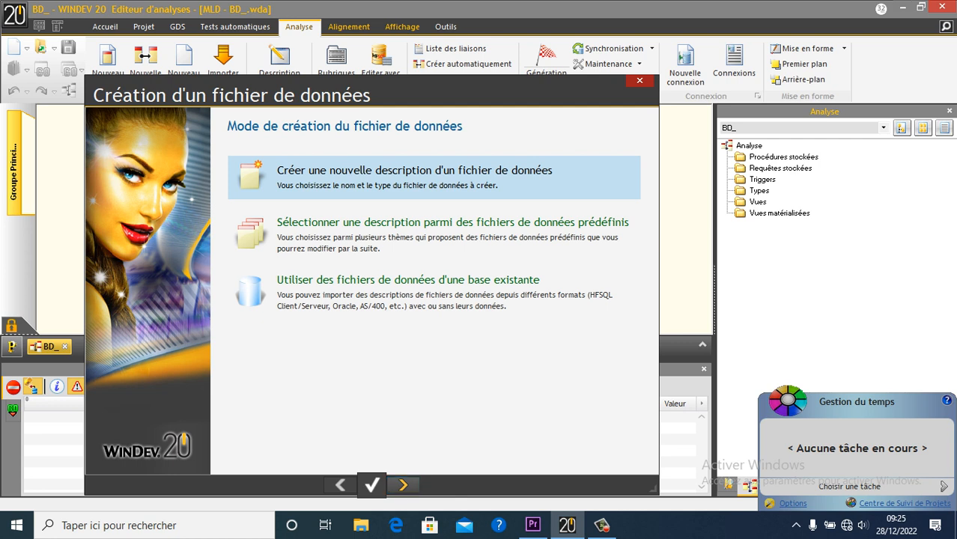
{"action": "left_click", "coordinate": [403, 485]}
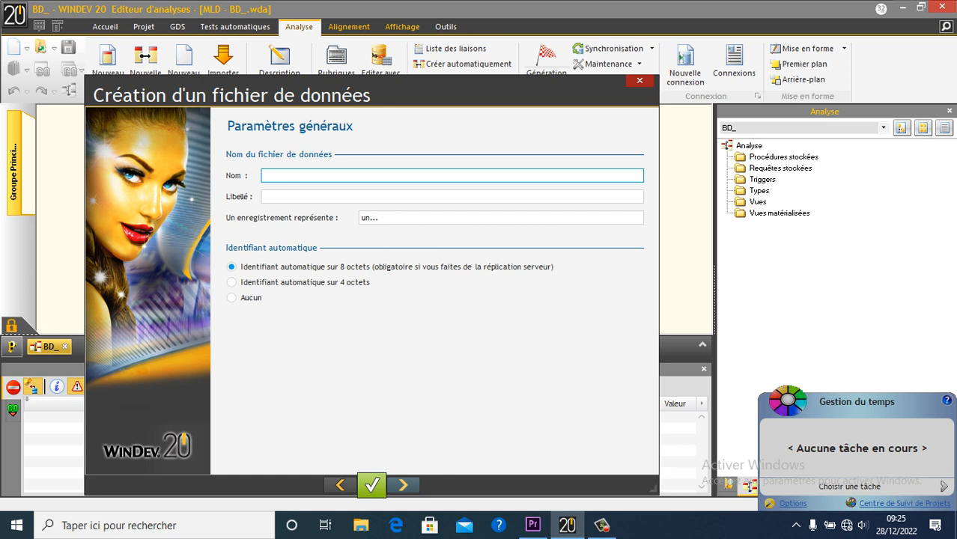
{"action": "type", "text": "Clients"}
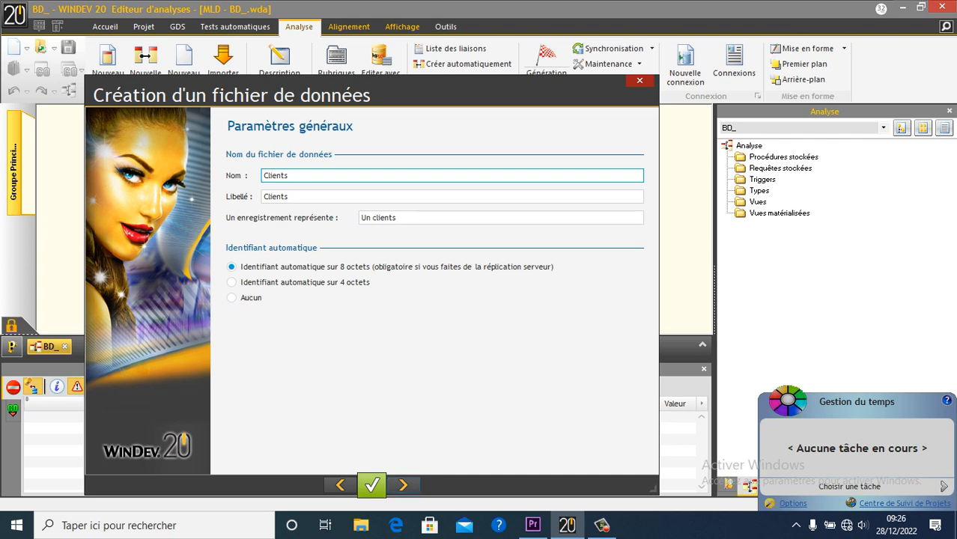
{"action": "left_click", "coordinate": [403, 485]}
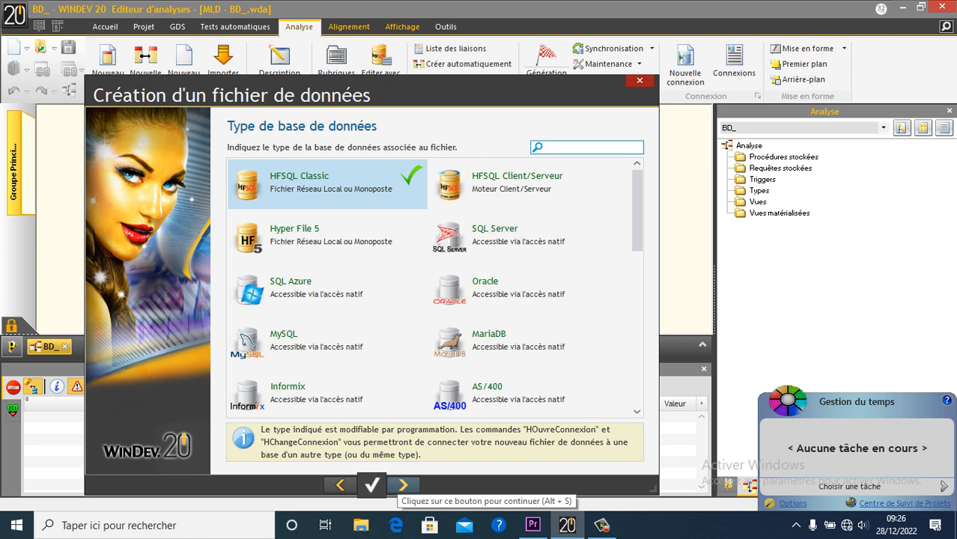
{"action": "left_click", "coordinate": [402, 485]}
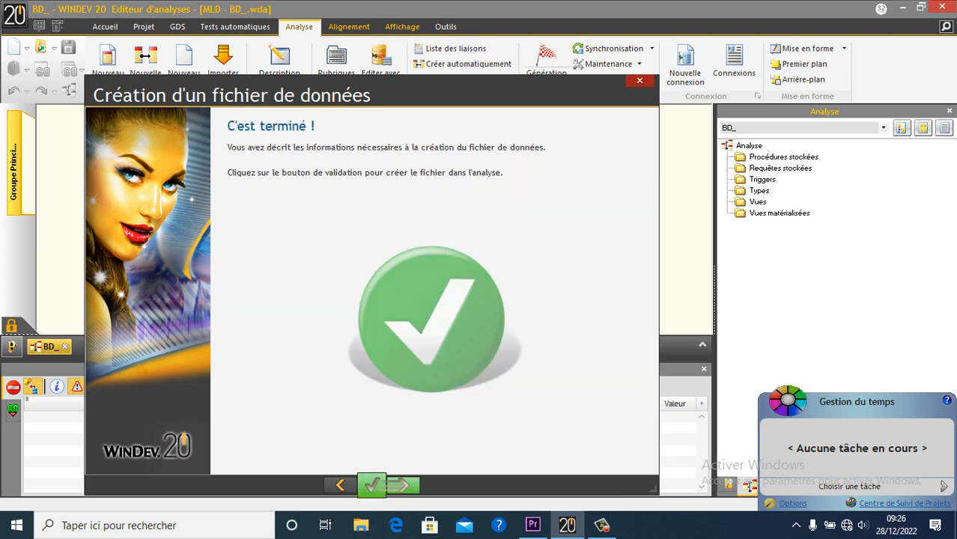
{"action": "left_click", "coordinate": [397, 485]}
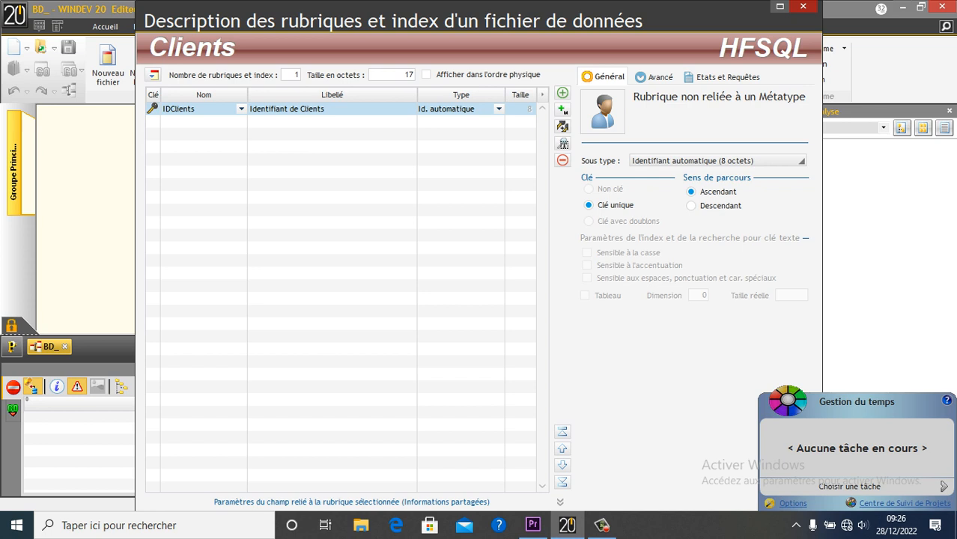
Add a text item Nomclient to the Clients file, with caption Nomclients and size 25
{"action": "left_click", "coordinate": [196, 121]}
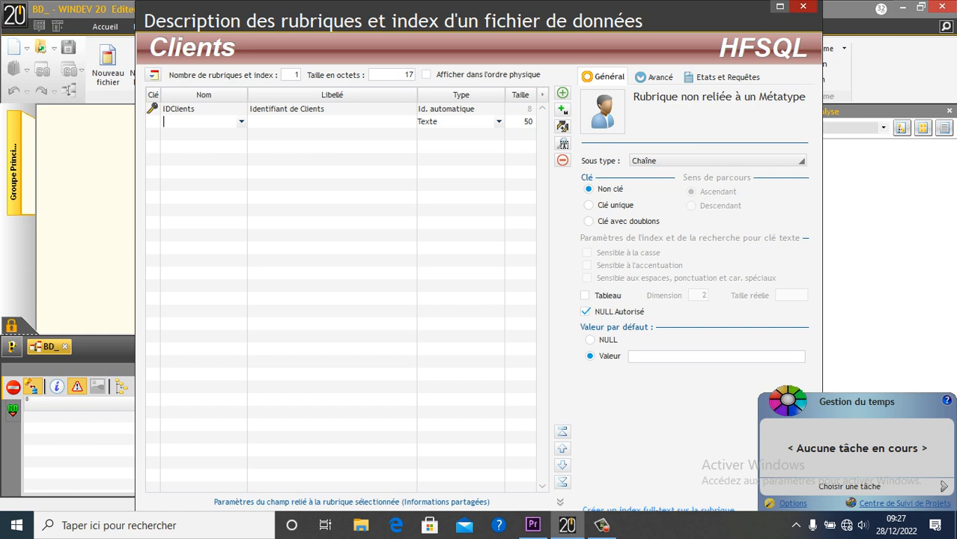
{"action": "type", "text": "Nomclient"}
{"action": "key", "text": "Tab"}
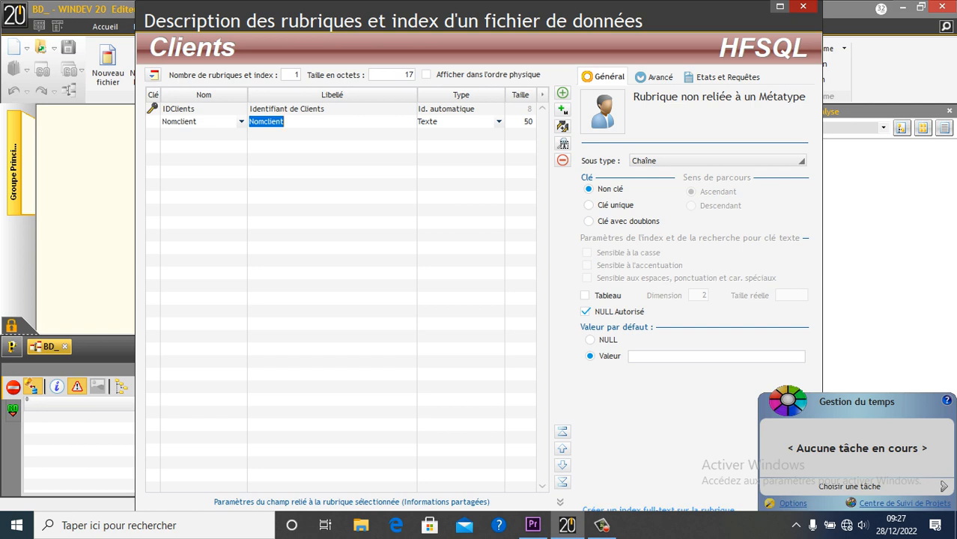
{"action": "left_click", "coordinate": [285, 122]}
{"action": "type", "text": "s"}
{"action": "key", "text": "Tab"}
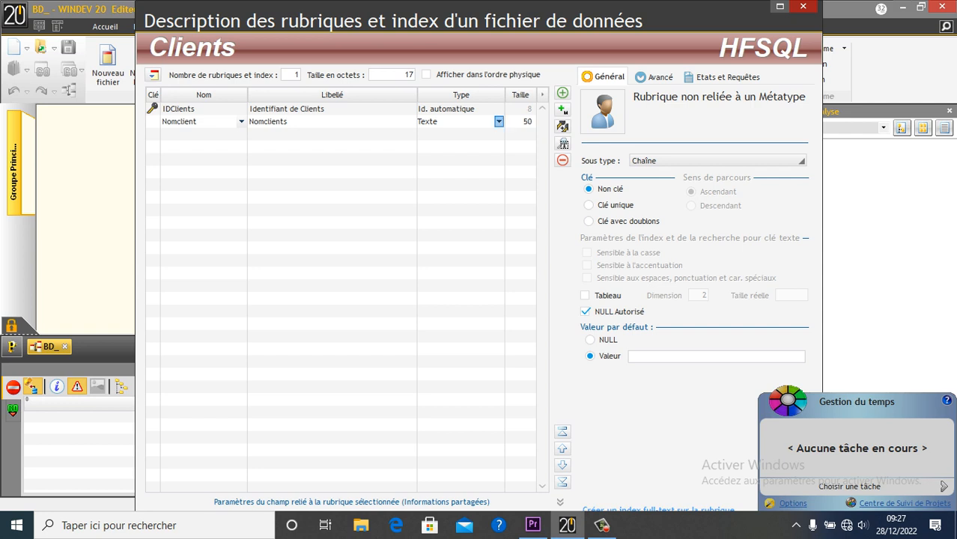
{"action": "left_click", "coordinate": [499, 121]}
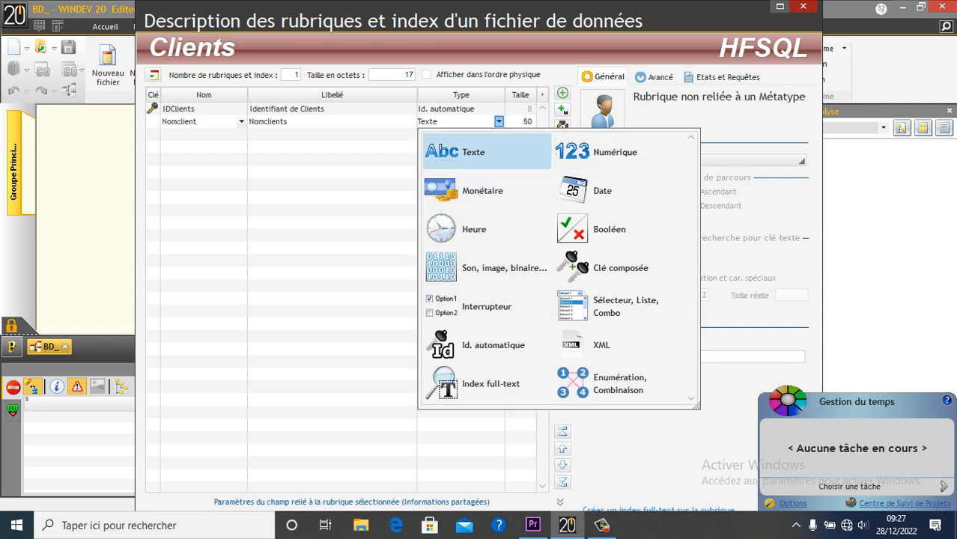
{"action": "key", "text": "Tab"}
{"action": "type", "text": "25"}
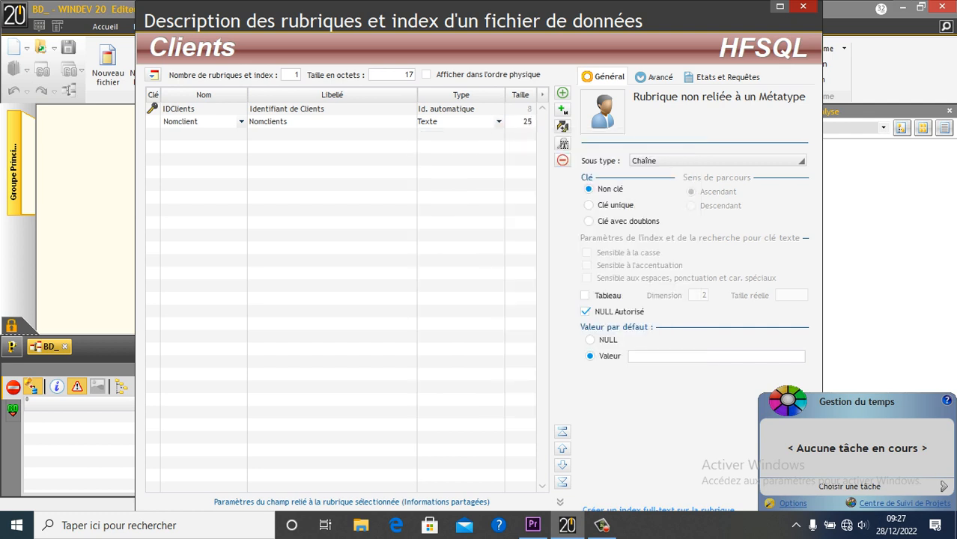
{"action": "key", "text": "Tab"}
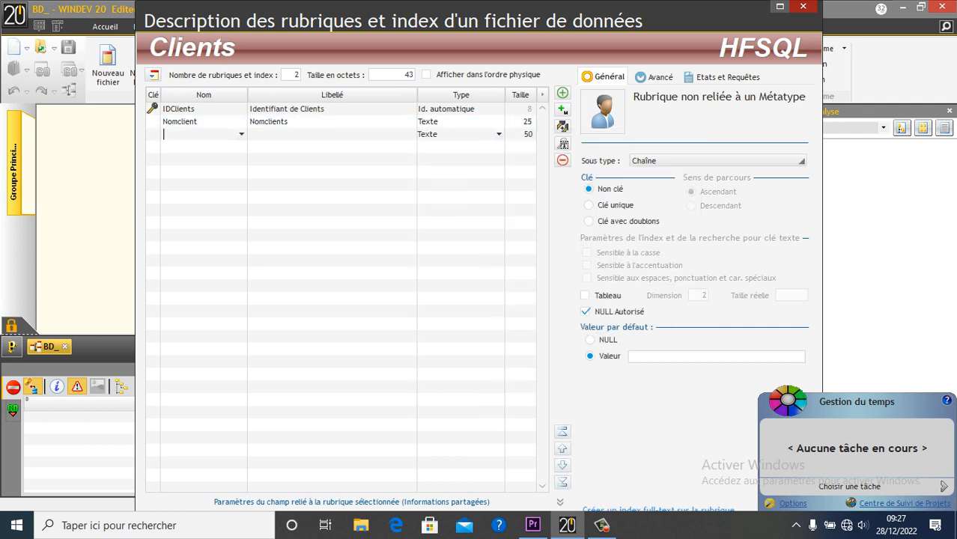
Add a text item Prenomclient with size 25 to the Clients file
{"action": "type", "text": "Prenomclient"}
{"action": "key", "text": "Tab"}
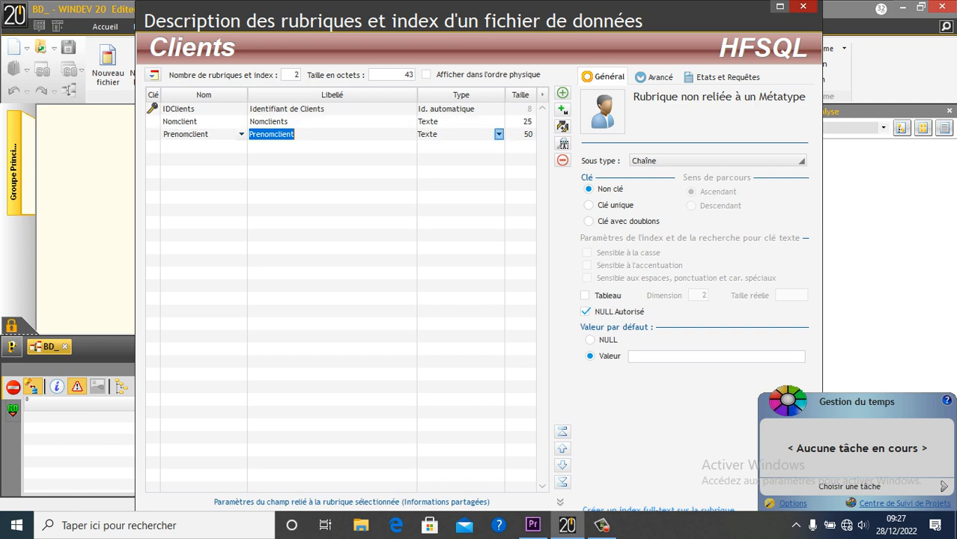
{"action": "key", "text": "Tab"}
{"action": "type", "text": "25"}
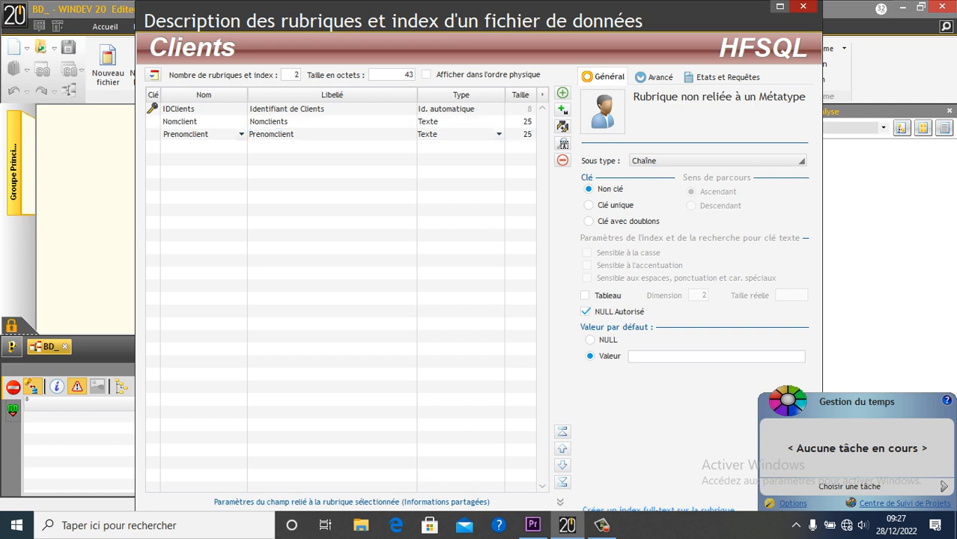
{"action": "key", "text": "Return"}
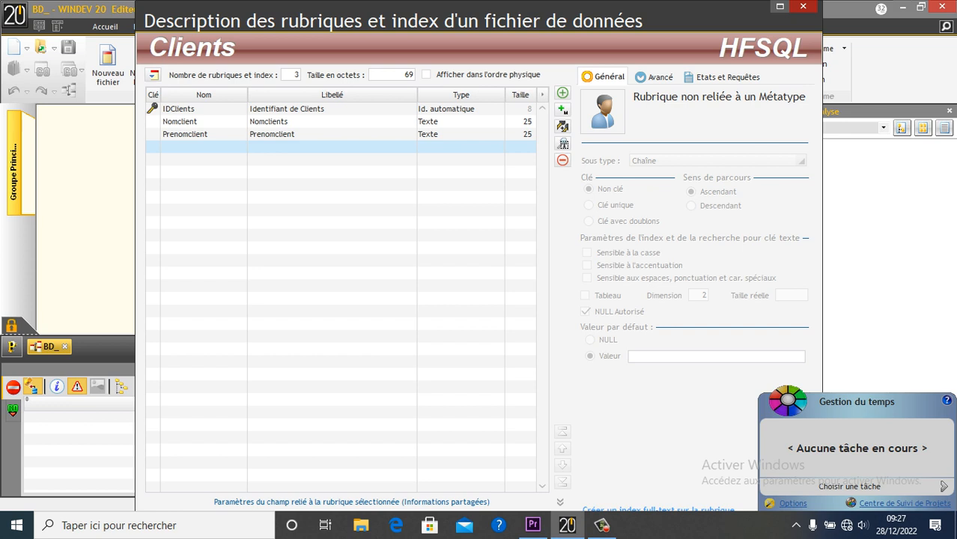
Add a text item sexe with size 11 to the Clients file
{"action": "key", "text": "Return"}
{"action": "type", "text": "sexe"}
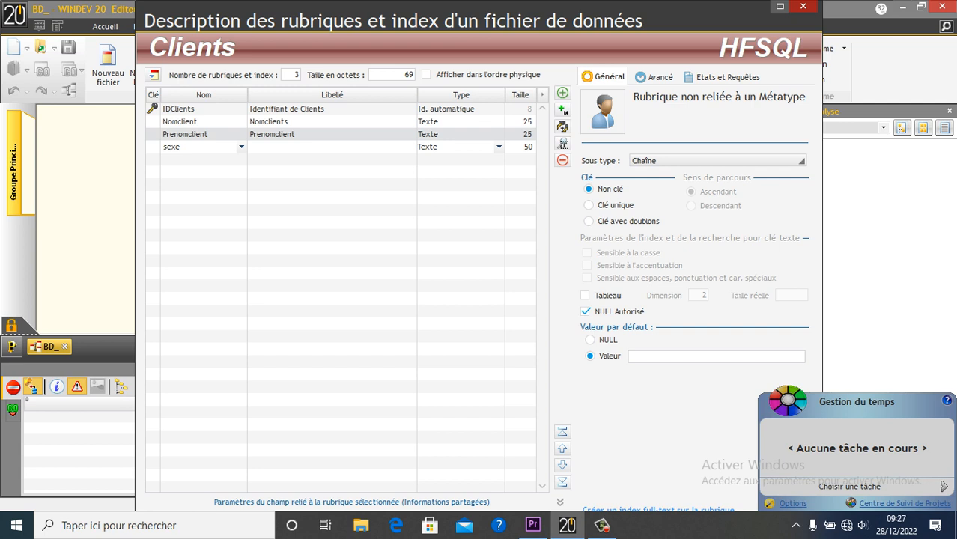
{"action": "key", "text": "Tab"}
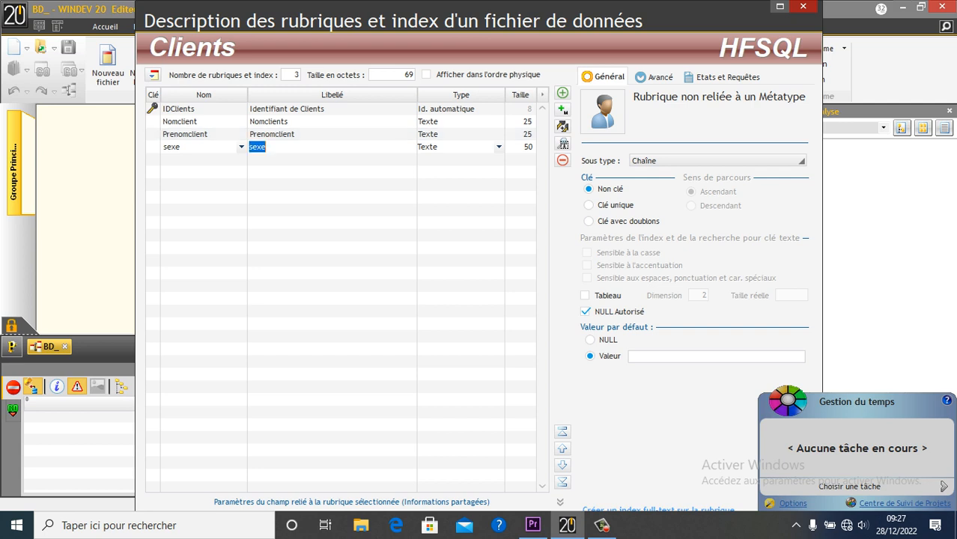
{"action": "left_click", "coordinate": [265, 147]}
{"action": "key", "text": "Tab"}
{"action": "type", "text": "1"}
{"action": "key", "text": "Tab"}
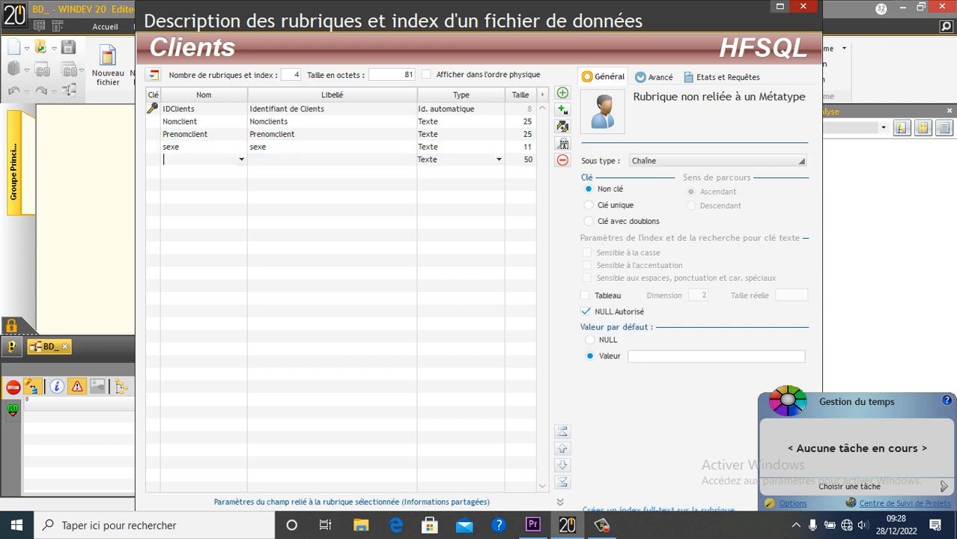
Add a text item Telephone with size 25 and a text item Adresse with size 50 to the Clients file
{"action": "type", "text": "Te"}
{"action": "type", "text": "lephone"}
{"action": "key", "text": "Tab"}
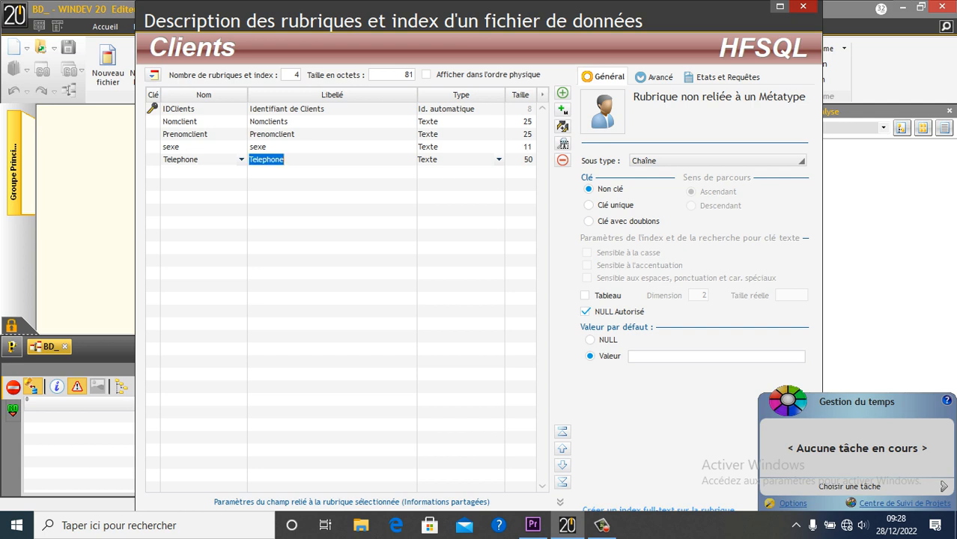
{"action": "key", "text": "Tab"}
{"action": "type", "text": "25"}
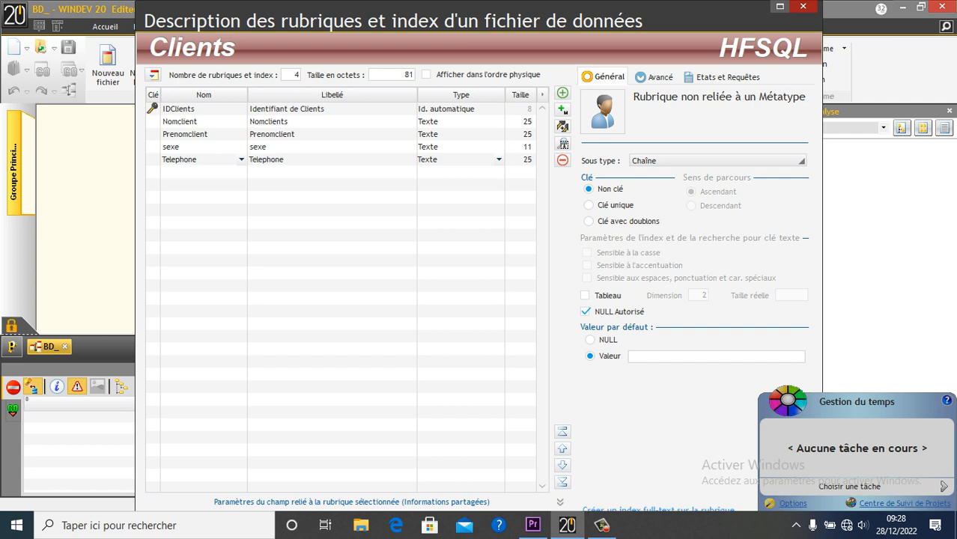
{"action": "key", "text": "Return"}
{"action": "key", "text": "Return"}
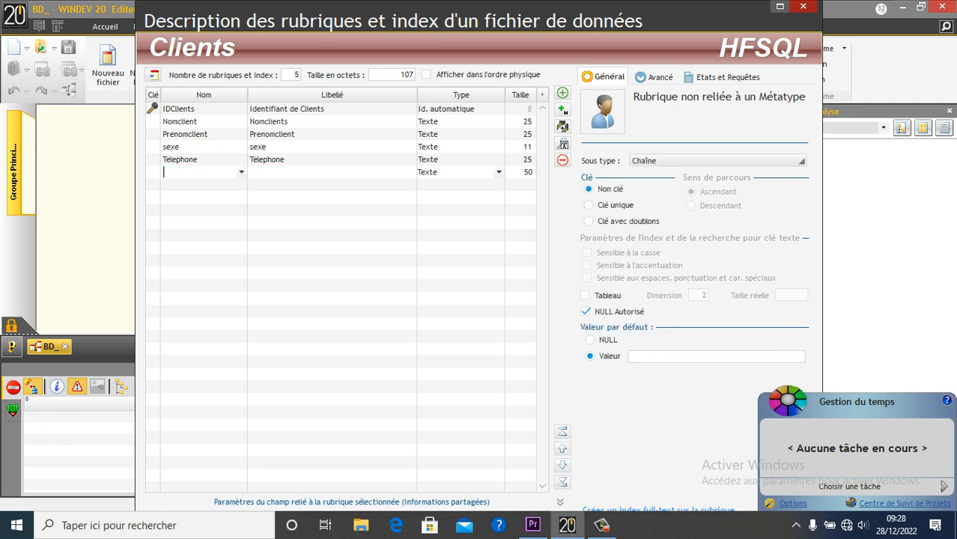
{"action": "type", "text": "Adresse"}
{"action": "key", "text": "Return"}
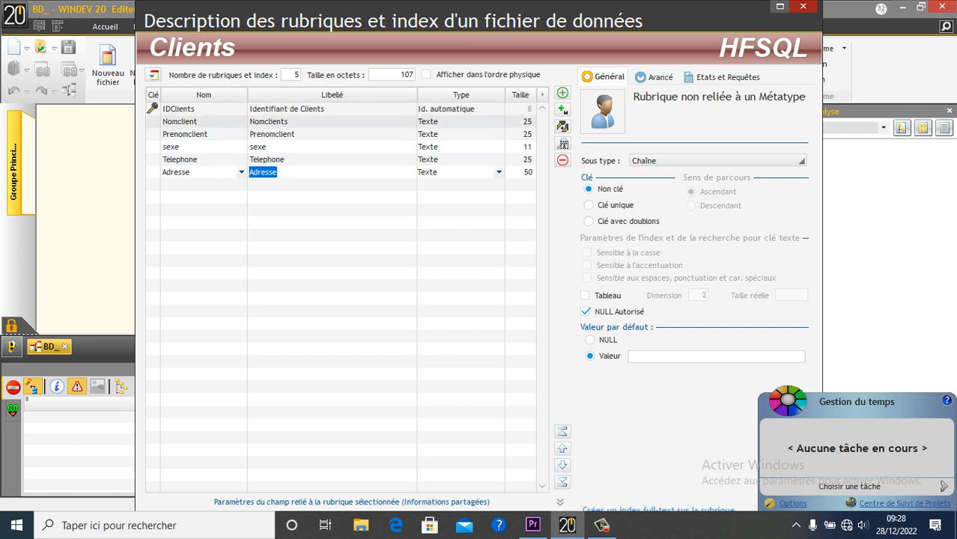
Define Nomclient, Prenomclient, sexe, Telephone and Adresse as keys with duplicates (Clé avec doublons)
{"action": "left_click", "coordinate": [271, 121]}
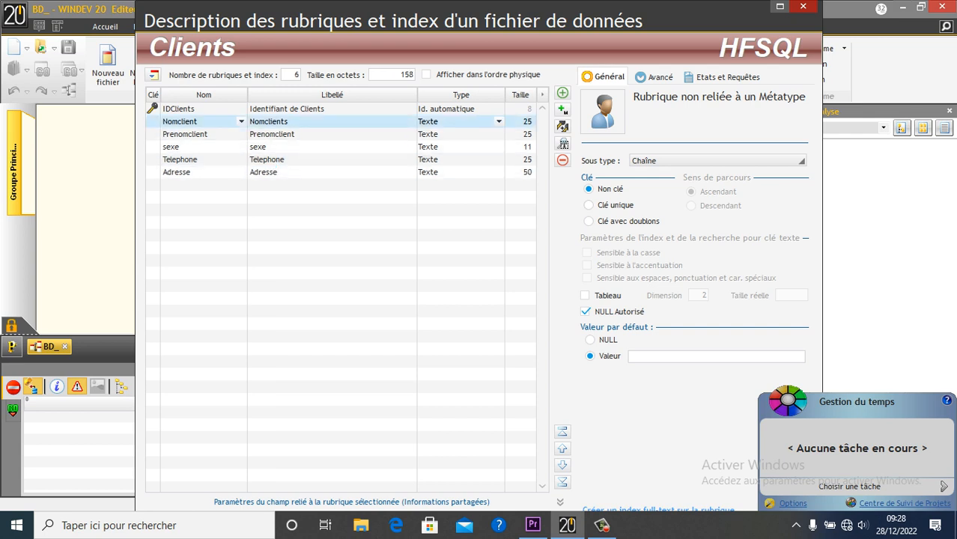
{"action": "left_click", "coordinate": [588, 221]}
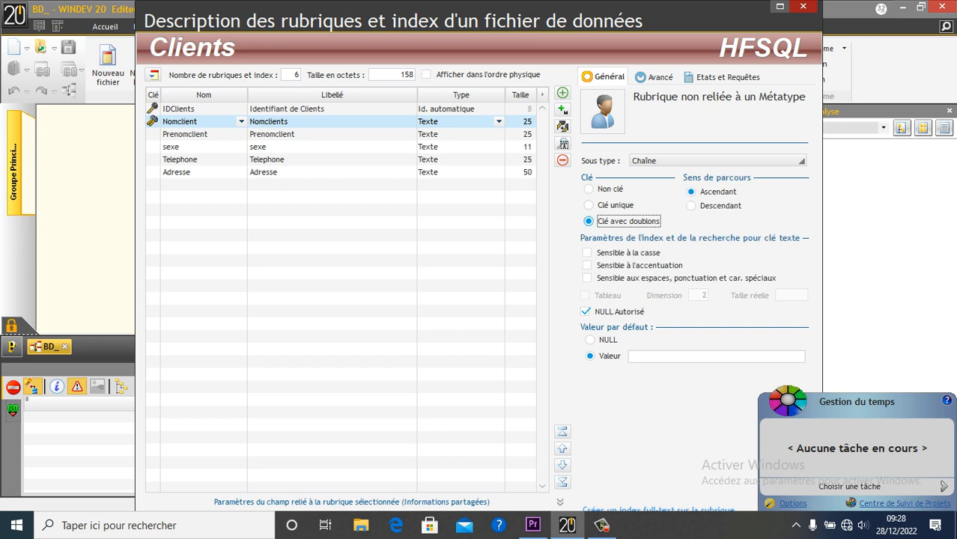
{"action": "left_click", "coordinate": [299, 134]}
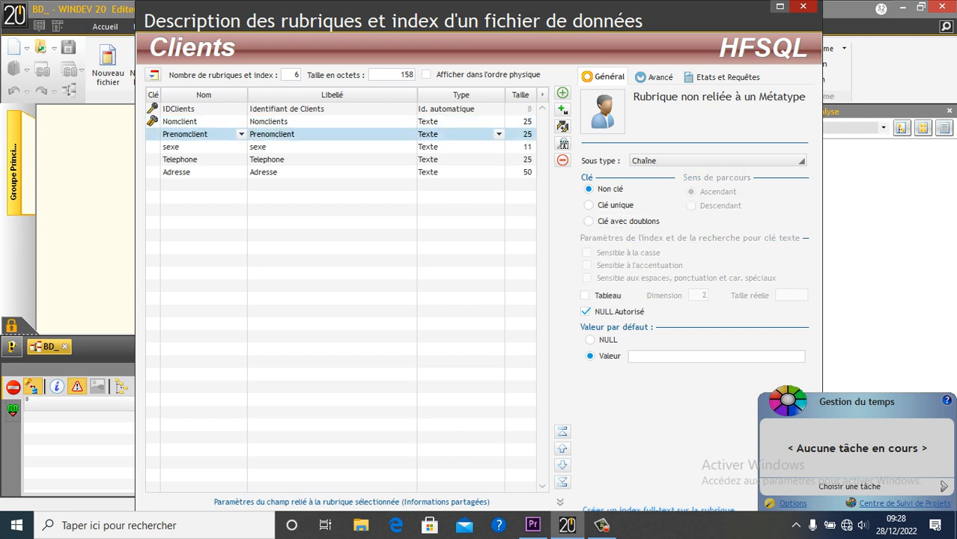
{"action": "left_click", "coordinate": [589, 221]}
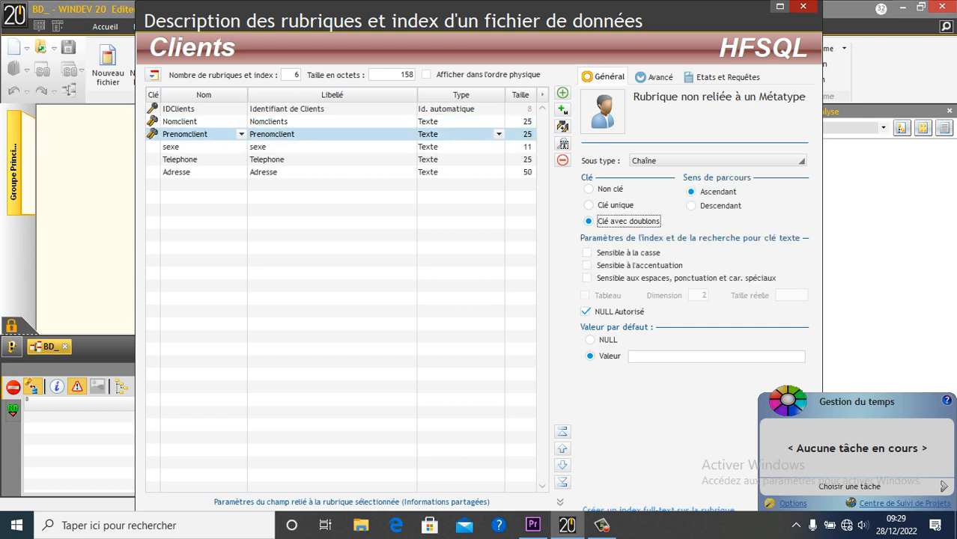
{"action": "left_click", "coordinate": [300, 146]}
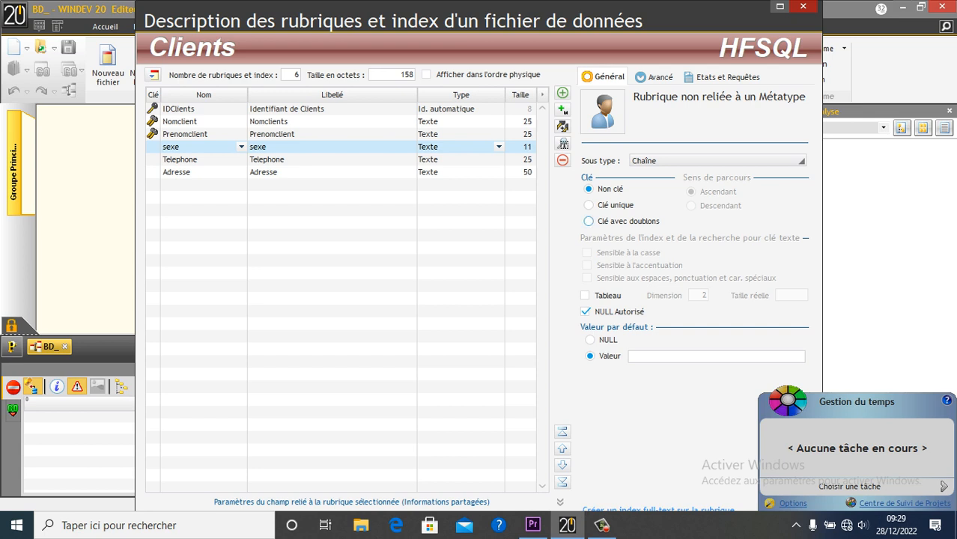
{"action": "left_click", "coordinate": [588, 221]}
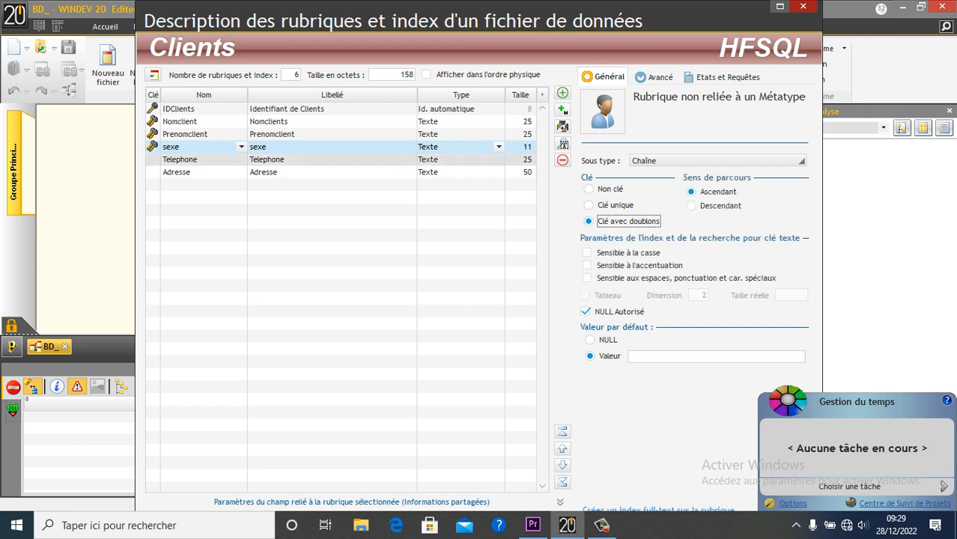
{"action": "left_click", "coordinate": [329, 159]}
{"action": "left_click", "coordinate": [588, 221]}
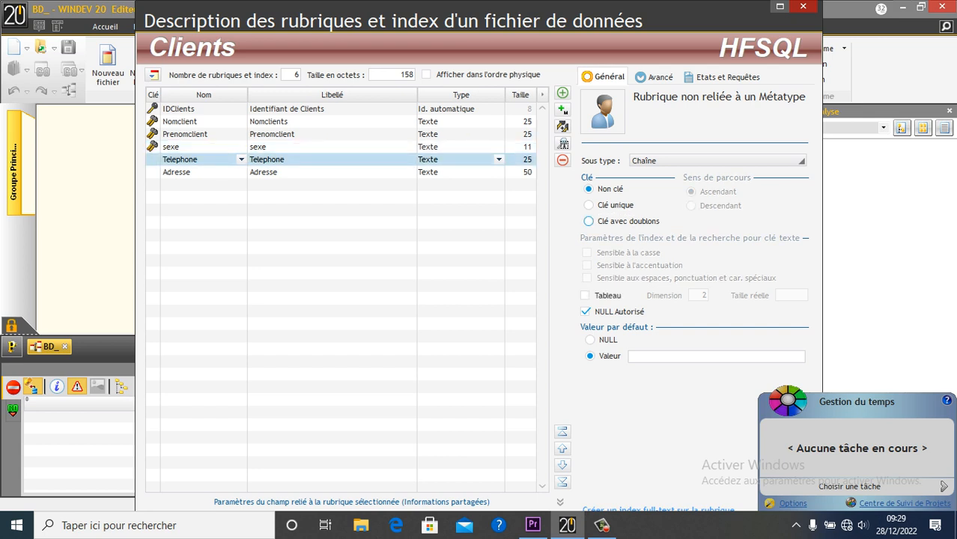
{"action": "left_click", "coordinate": [329, 172]}
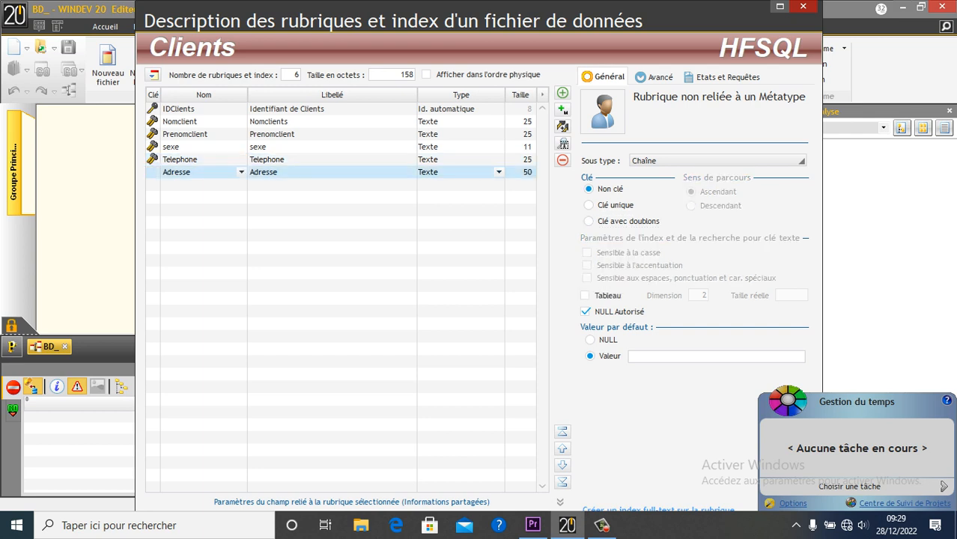
{"action": "left_click", "coordinate": [589, 220]}
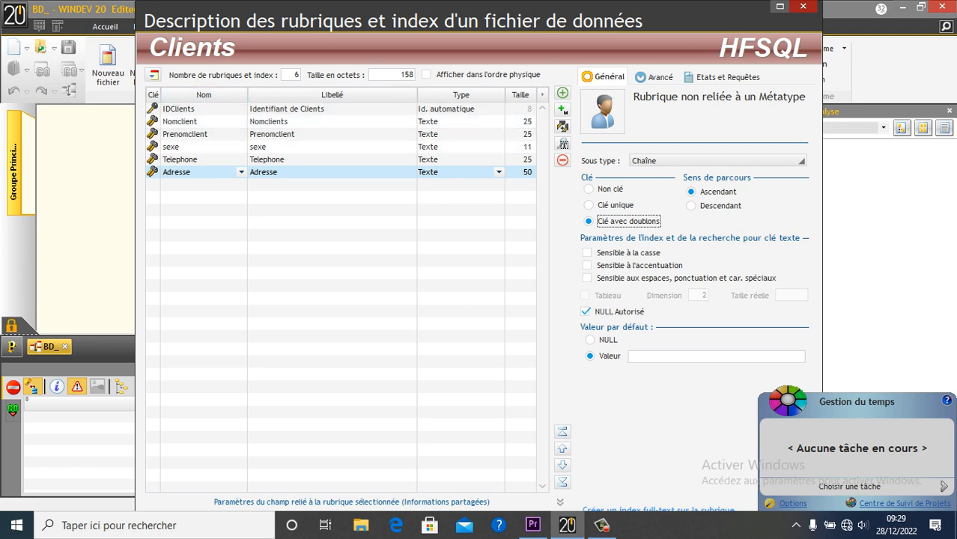
Set the search direction of the Adresse key to descending (Descendant)
{"action": "left_click_drag", "start_coordinate": [479, 22], "coordinate": [472, 2]}
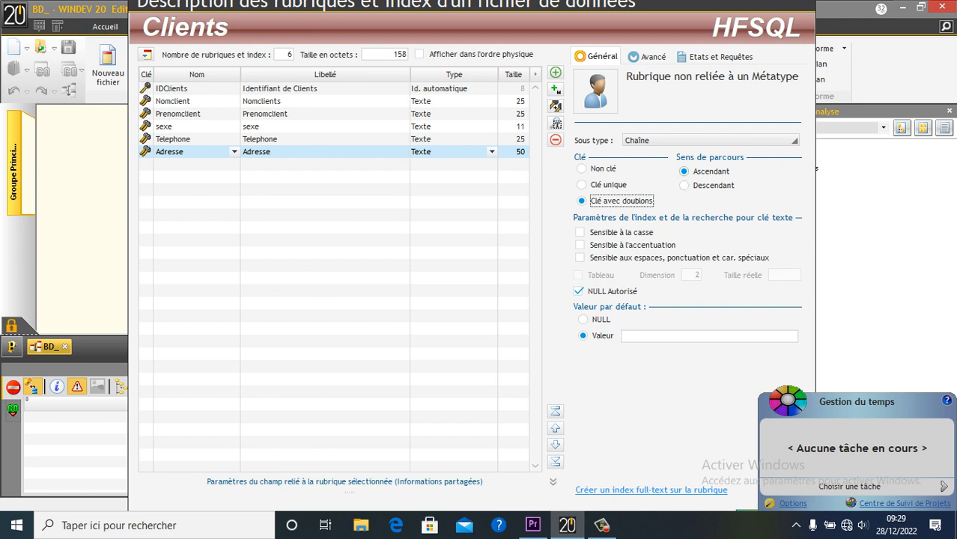
{"action": "left_click", "coordinate": [684, 185]}
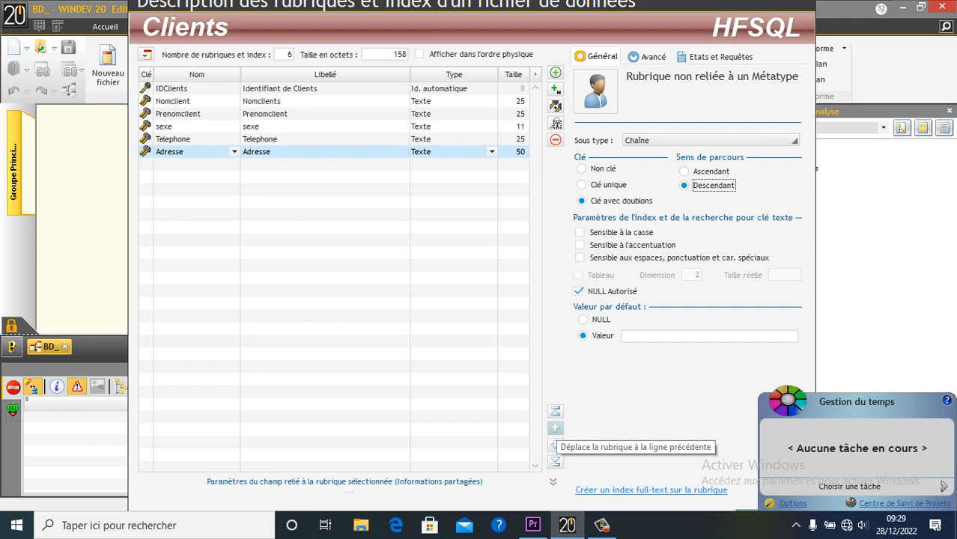
Try moving the Adresse item up in the item order and return it to the last row
{"action": "left_click", "coordinate": [554, 428]}
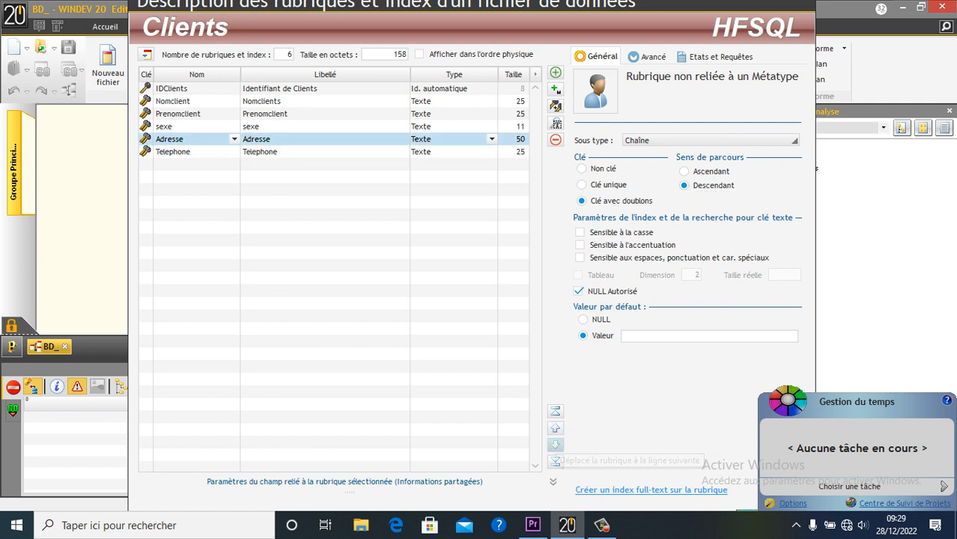
{"action": "left_click", "coordinate": [555, 445]}
{"action": "left_click", "coordinate": [555, 427]}
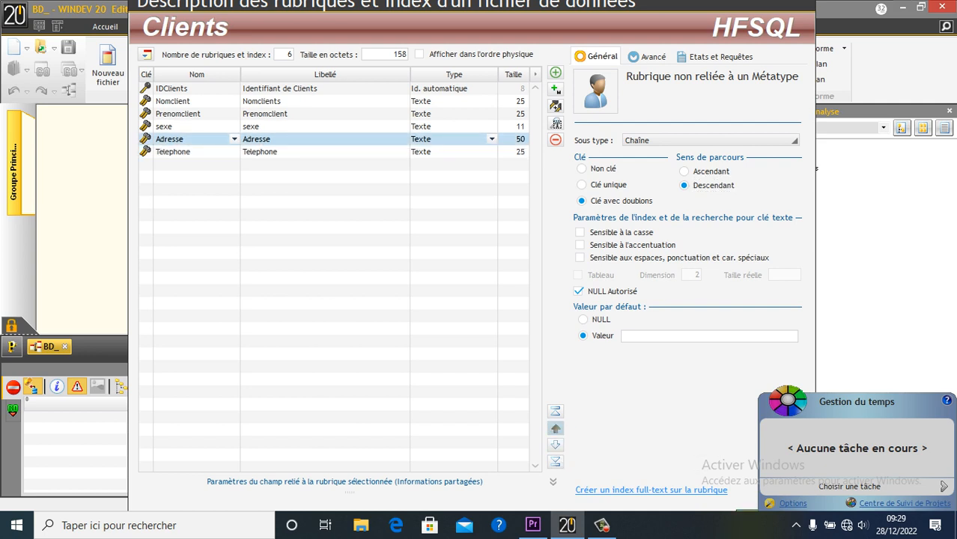
{"action": "left_click", "coordinate": [555, 428]}
{"action": "left_click", "coordinate": [555, 444]}
{"action": "left_click", "coordinate": [555, 444]}
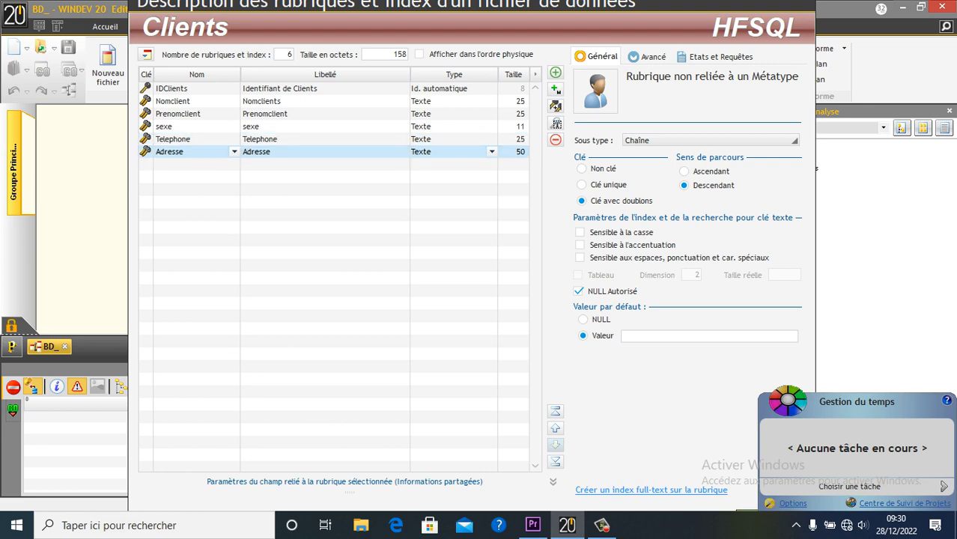
Validate the Clients item description and dismiss the suggestions for continuing the project
{"action": "left_click_drag", "start_coordinate": [650, 419], "coordinate": [605, 307]}
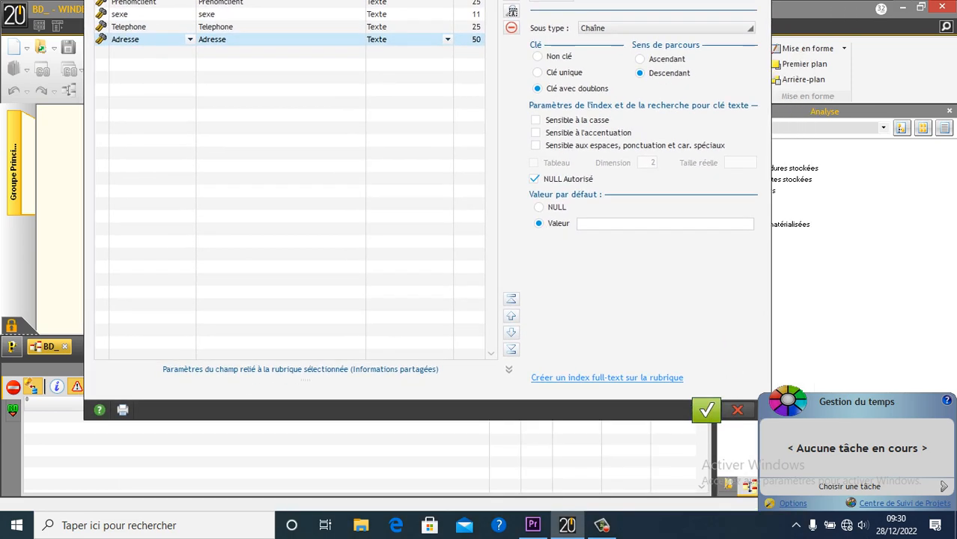
{"action": "left_click", "coordinate": [706, 409]}
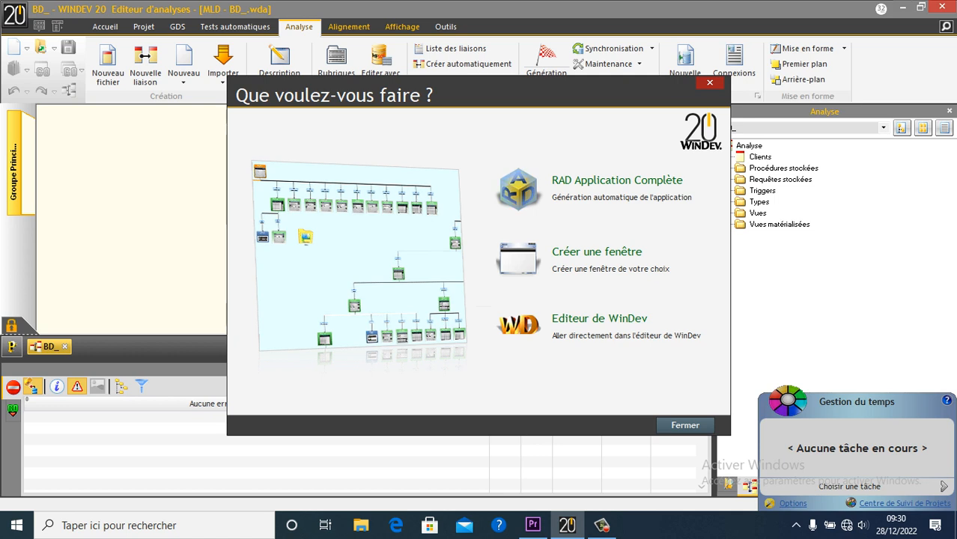
{"action": "left_click", "coordinate": [685, 425]}
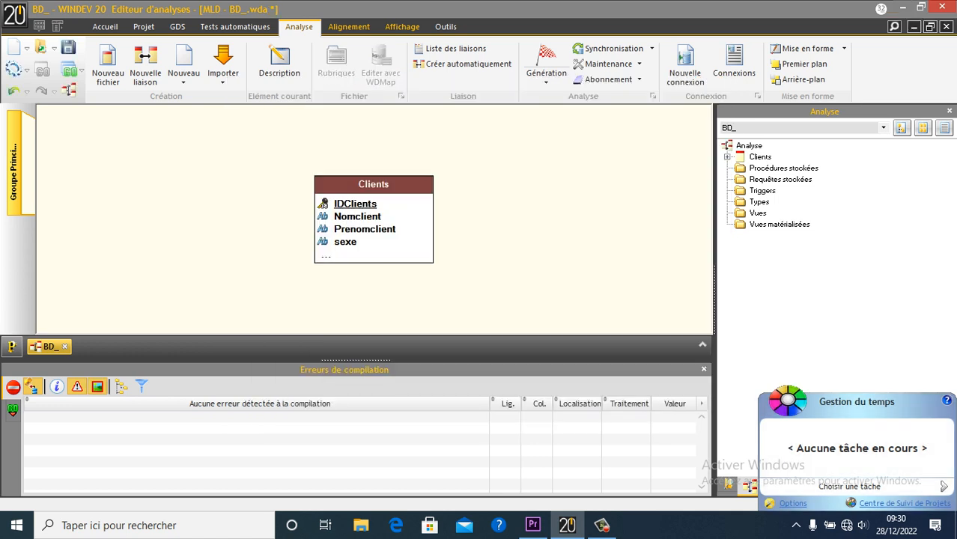
Reposition the Clients file on the analysis diagram and generate the analysis
{"action": "left_click", "coordinate": [380, 236]}
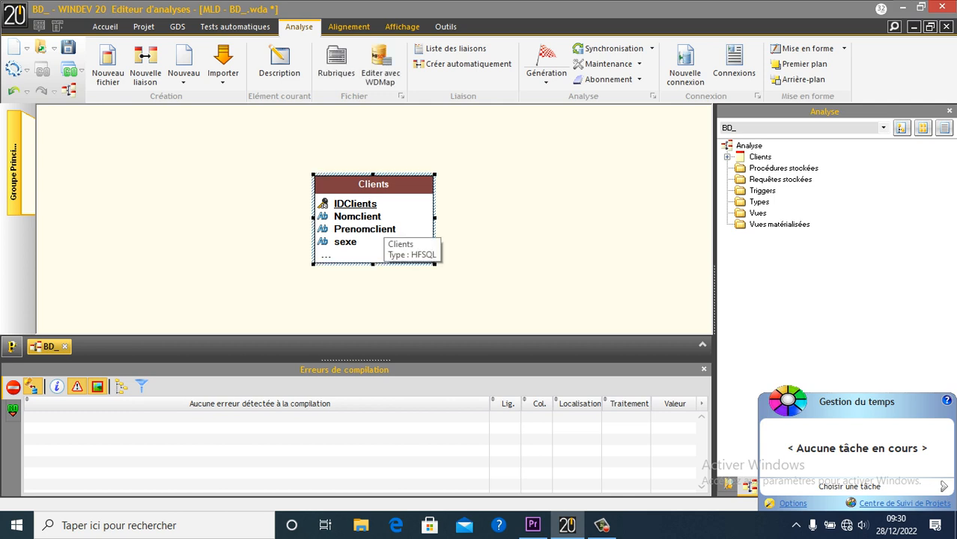
{"action": "left_click_drag", "start_coordinate": [380, 236], "coordinate": [339, 223]}
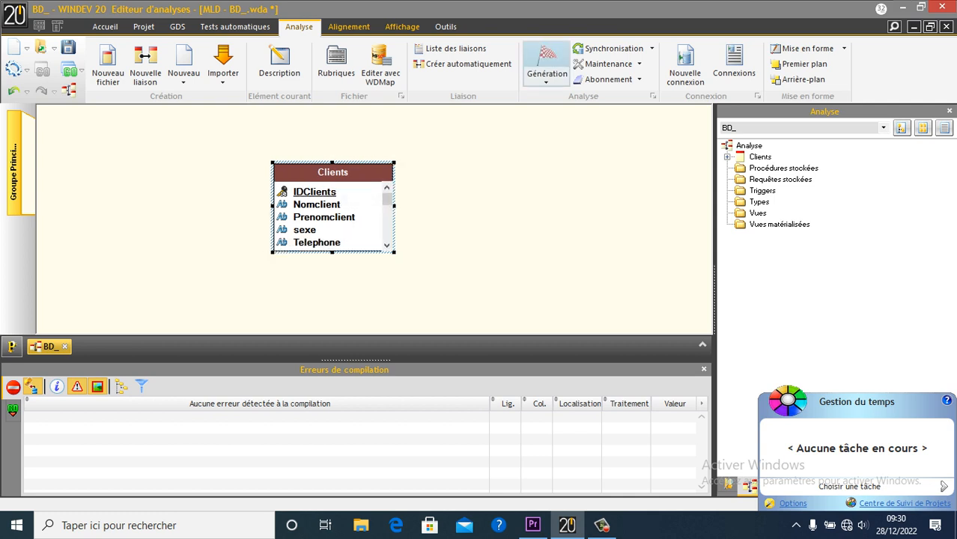
{"action": "left_click", "coordinate": [547, 61]}
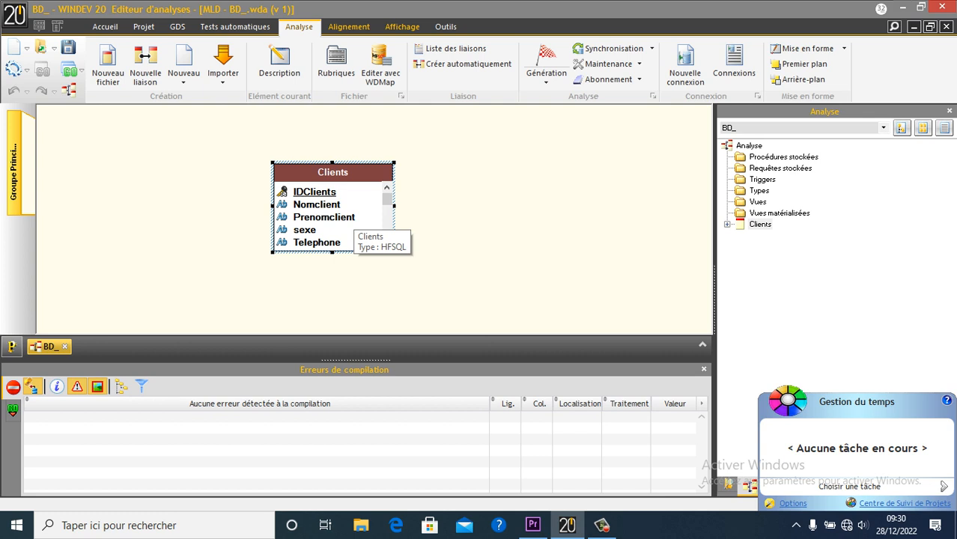
{"action": "right_click", "coordinate": [299, 185]}
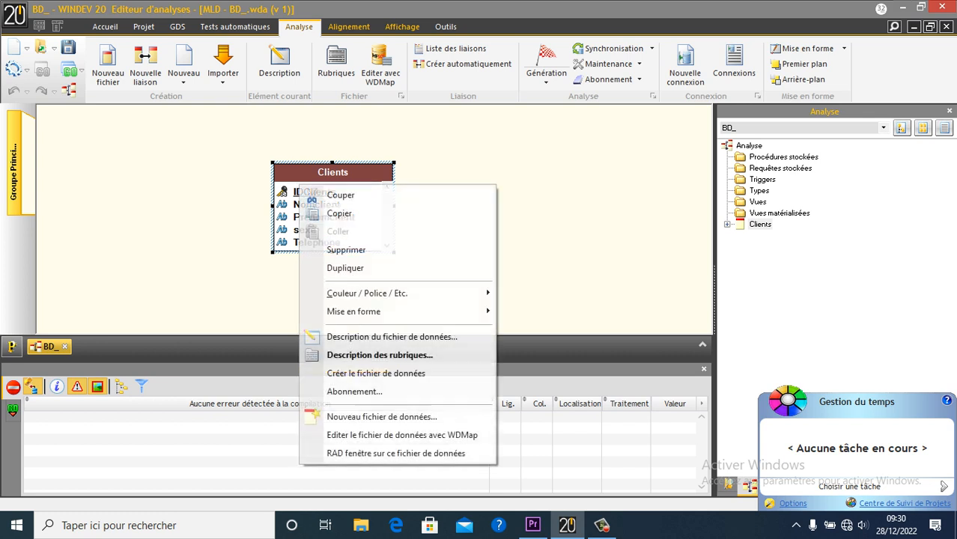
{"action": "left_click", "coordinate": [399, 436]}
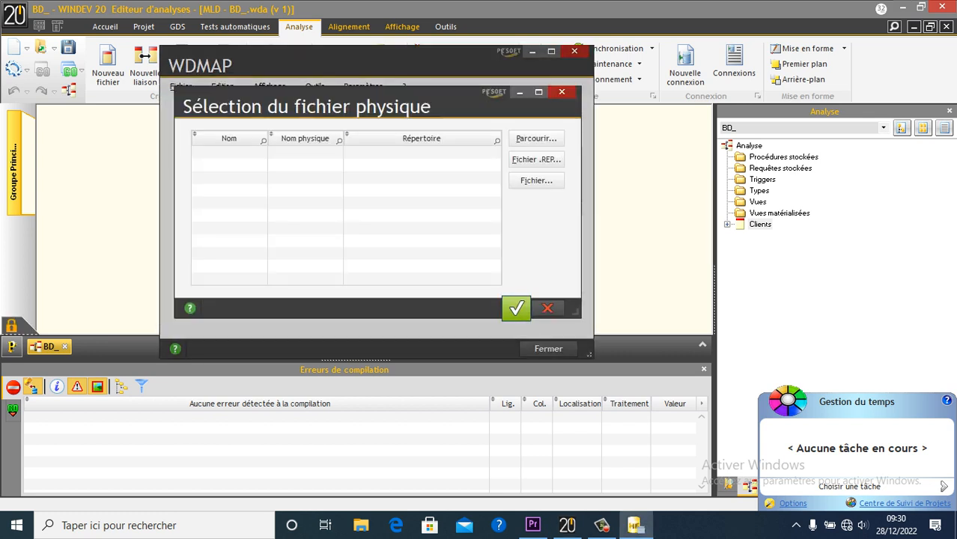
{"action": "left_click", "coordinate": [562, 91]}
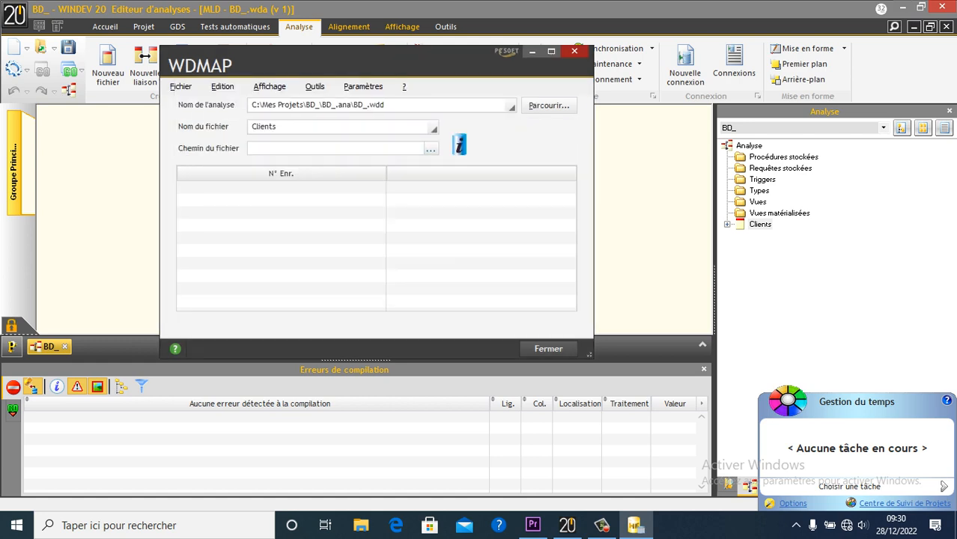
{"action": "left_click", "coordinate": [574, 51]}
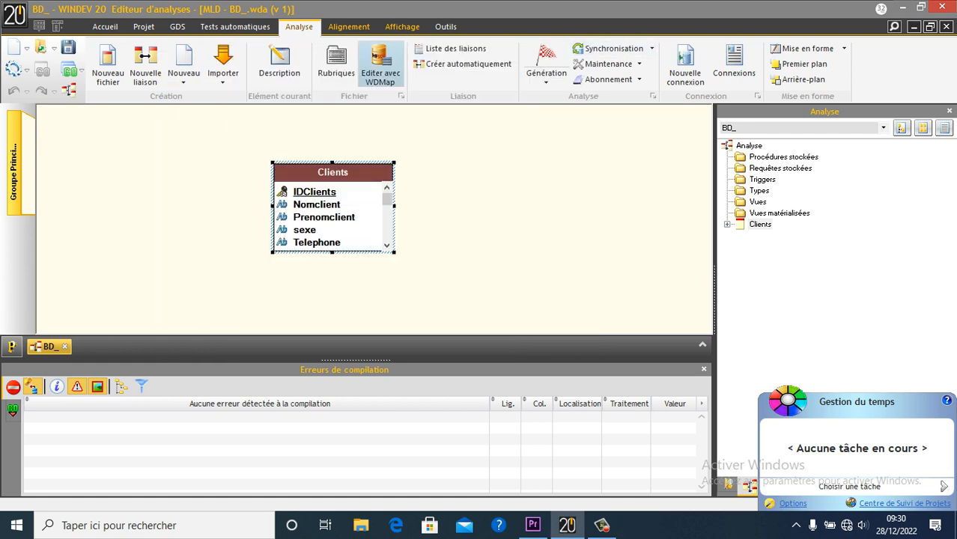
Edit the Clients file with WDMap, creating its missing physical file in the project's Exe folder
{"action": "left_click", "coordinate": [381, 65]}
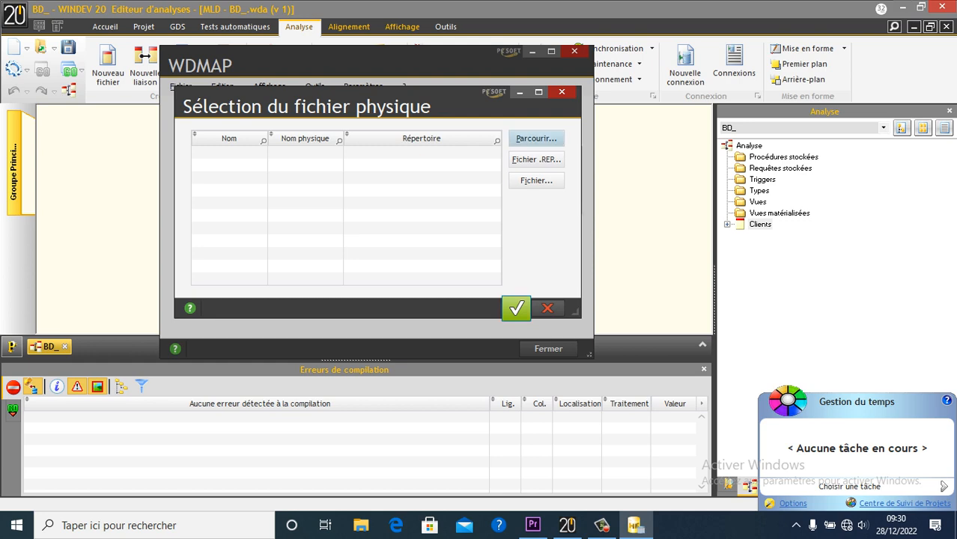
{"action": "left_click", "coordinate": [537, 140]}
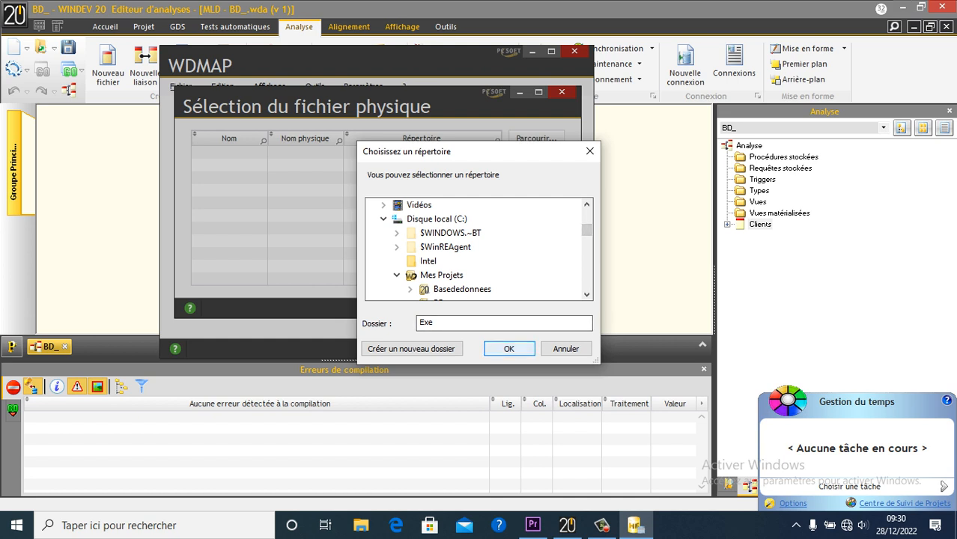
{"action": "key", "text": "Return"}
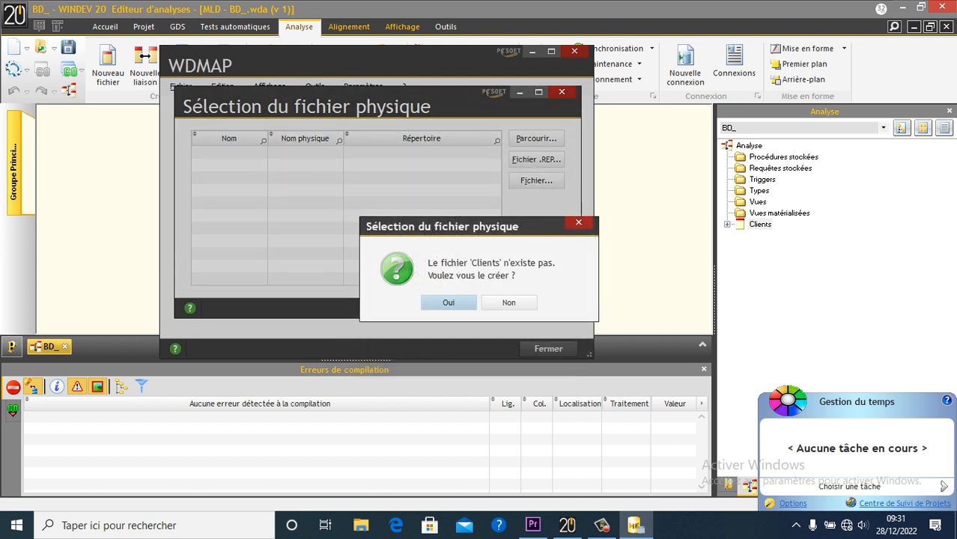
{"action": "key", "text": "Return"}
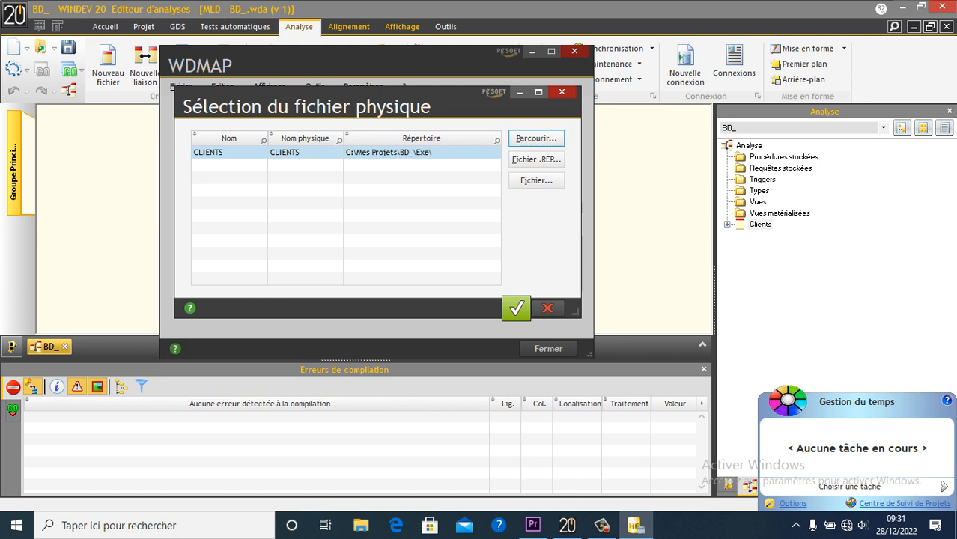
{"action": "key", "text": "Return"}
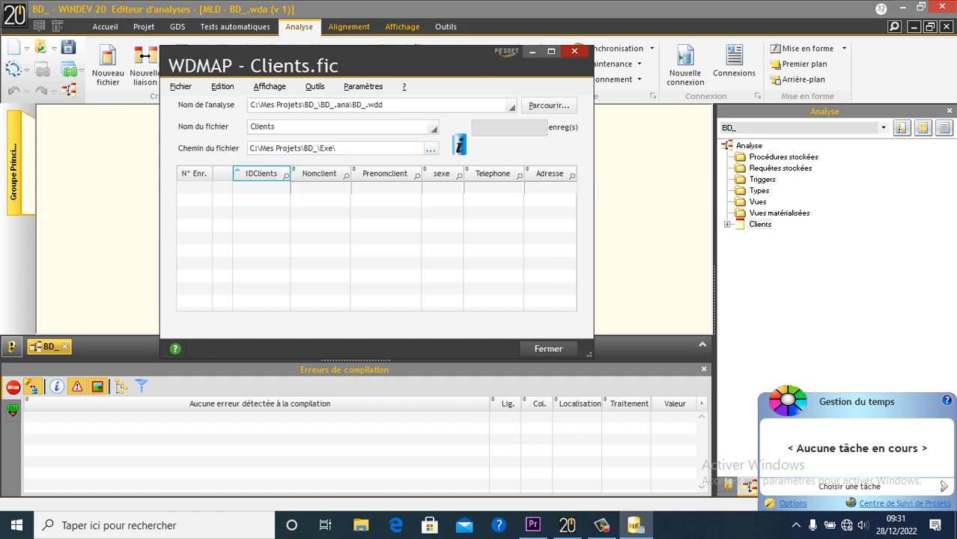
{"action": "type", "text": "here"}
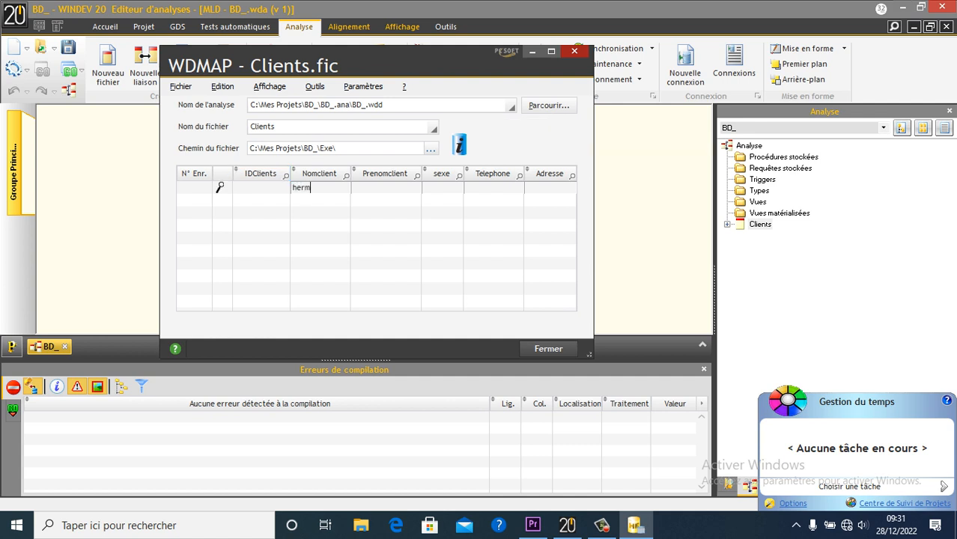
{"action": "key", "text": "BackSpace"}
{"action": "key", "text": "BackSpace"}
{"action": "key", "text": "BackSpace"}
{"action": "key", "text": "BackSpace"}
Enter the first client record with the client's last name, first name, sexe Masculin, phone number and address
{"action": "type", "text": "kandolo"}
{"action": "key", "text": "Tab"}
{"action": "type", "text": "herman"}
{"action": "key", "text": "Tab"}
{"action": "type", "text": "Mascul"}
{"action": "type", "text": "in"}
{"action": "type", "text": "46"}
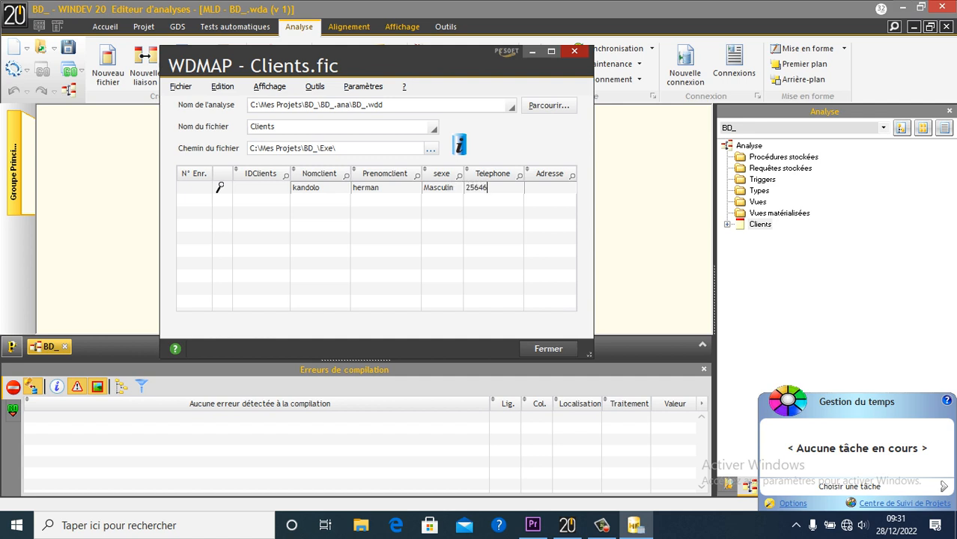
{"action": "key", "text": "Tab"}
{"action": "type", "text": "kinshasa"}
{"action": "key", "text": "Return"}
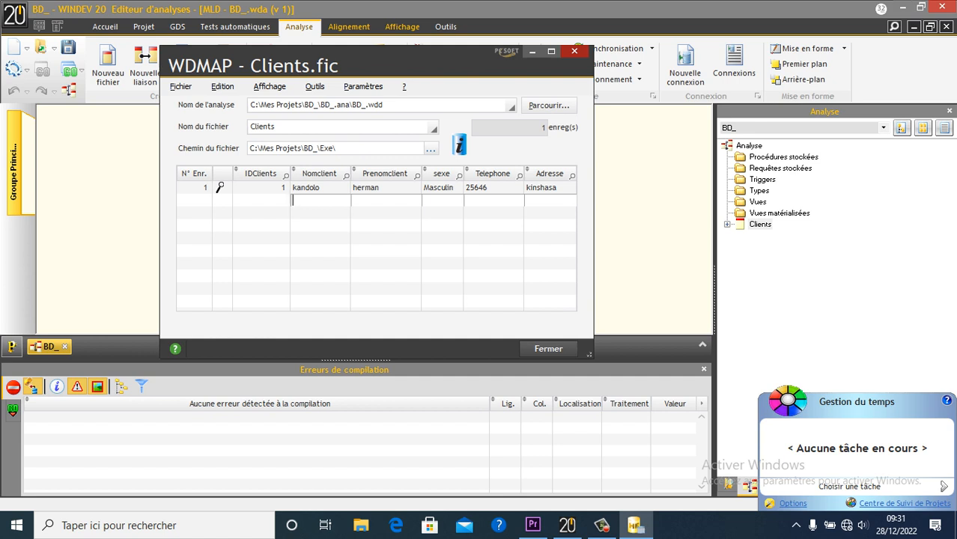
Enter a second client record with last name, first name, sexe Masculin, phone number and address
{"action": "type", "text": "kimana"}
{"action": "key", "text": "Tab"}
{"action": "type", "text": "ousman"}
{"action": "type", "text": "Mascul"}
{"action": "type", "text": "in"}
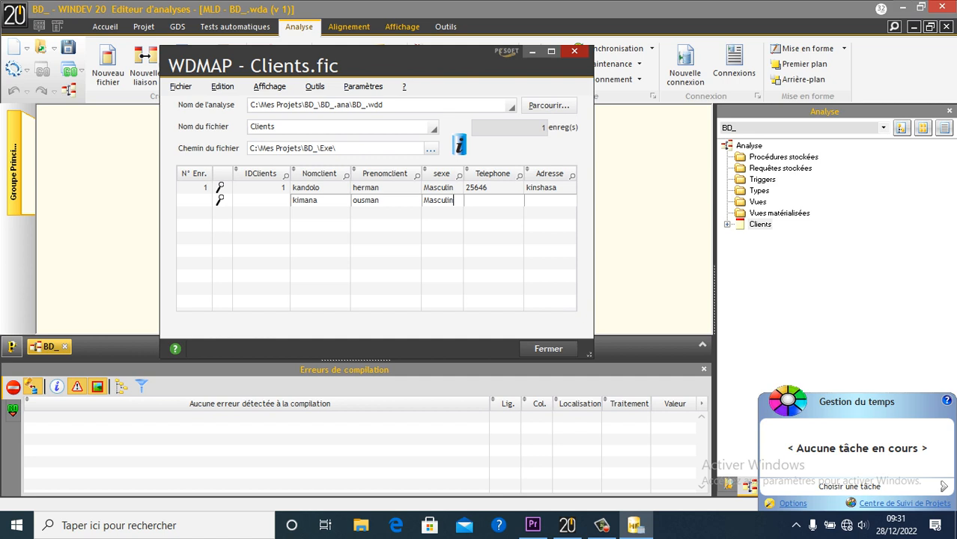
{"action": "key", "text": "Tab"}
{"action": "type", "text": "852"}
{"action": "key", "text": "Tab"}
{"action": "type", "text": "MAtadi"}
{"action": "key", "text": "Tab"}
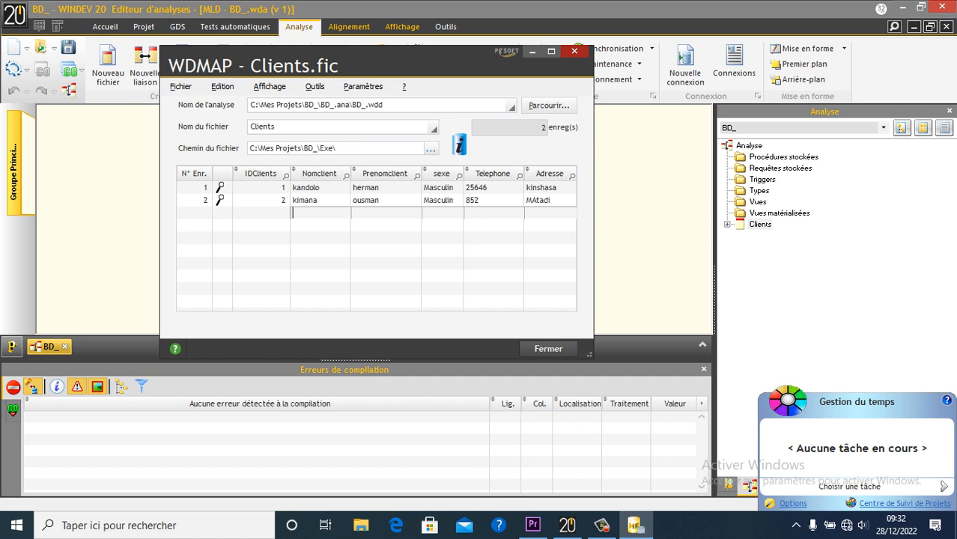
Enter a third client record with last name, first name, sexe FEmin, phone number and address, and close WDMap
{"action": "type", "text": "Yowa"}
{"action": "key", "text": "Tab"}
{"action": "type", "text": "benie"}
{"action": "key", "text": "Tab"}
{"action": "type", "text": "FEmin"}
{"action": "key", "text": "Tab"}
{"action": "type", "text": "7845"}
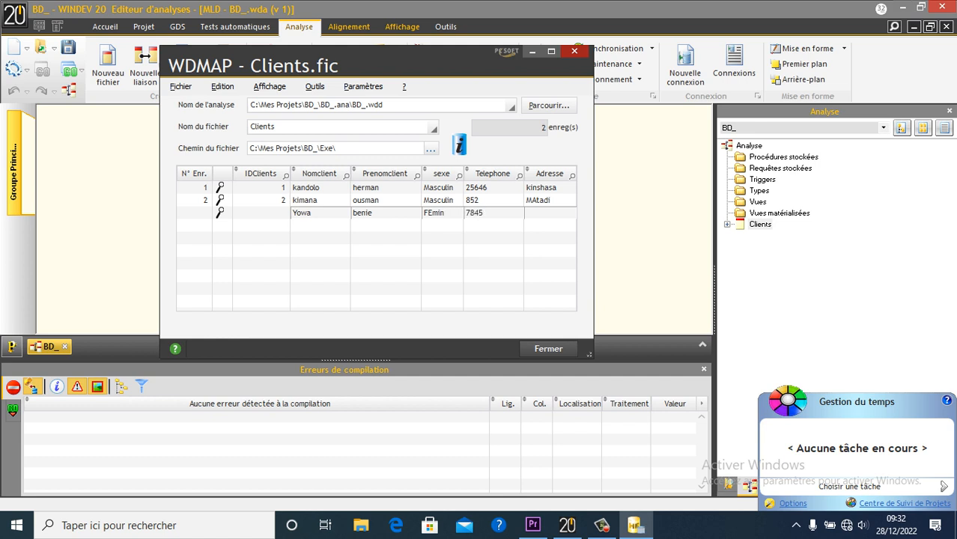
{"action": "key", "text": "Tab"}
{"action": "type", "text": "Kinsa"}
{"action": "type", "text": "hsa"}
{"action": "key", "text": "Tab"}
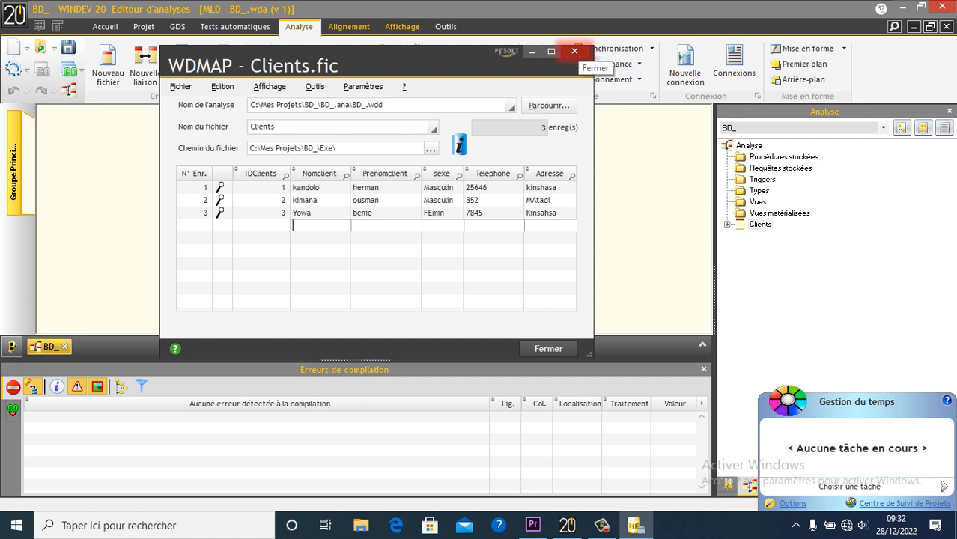
{"action": "left_click", "coordinate": [574, 51]}
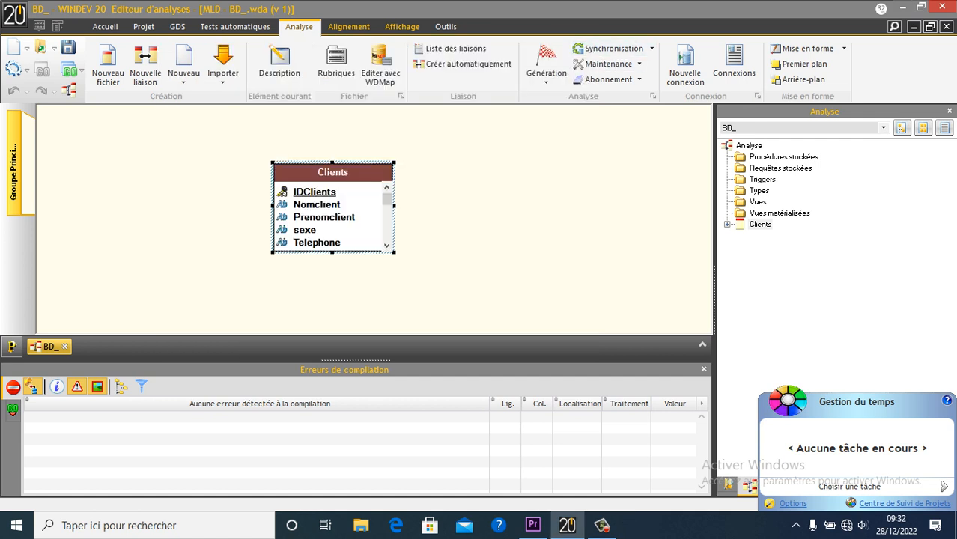
Reopen the Clients file in WDMap to check the stored records, and close it again
{"action": "right_click", "coordinate": [352, 181]}
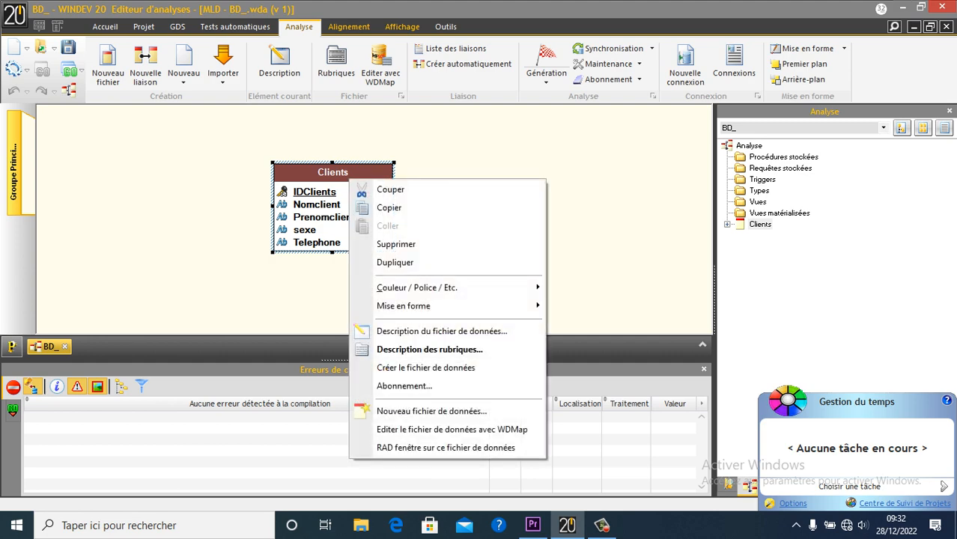
{"action": "left_click", "coordinate": [449, 425]}
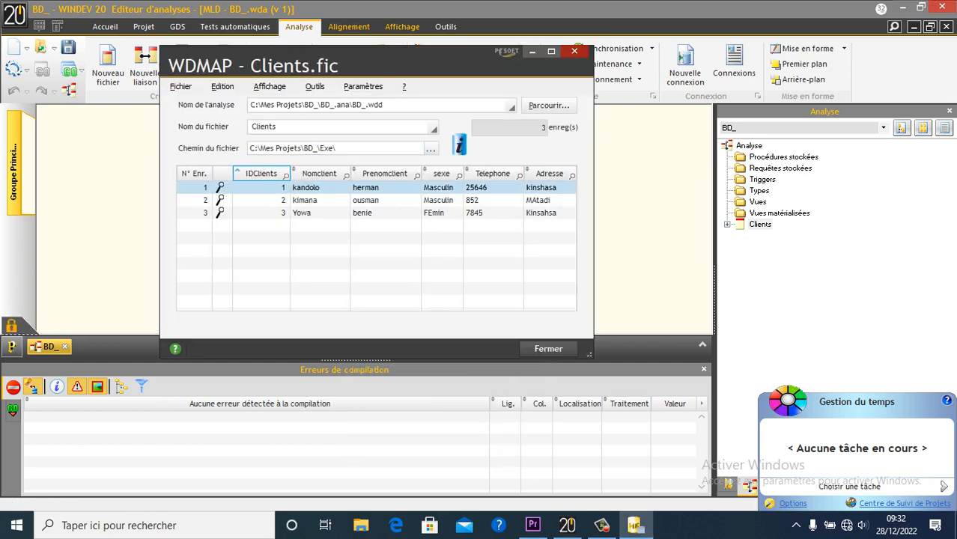
{"action": "left_click", "coordinate": [574, 51]}
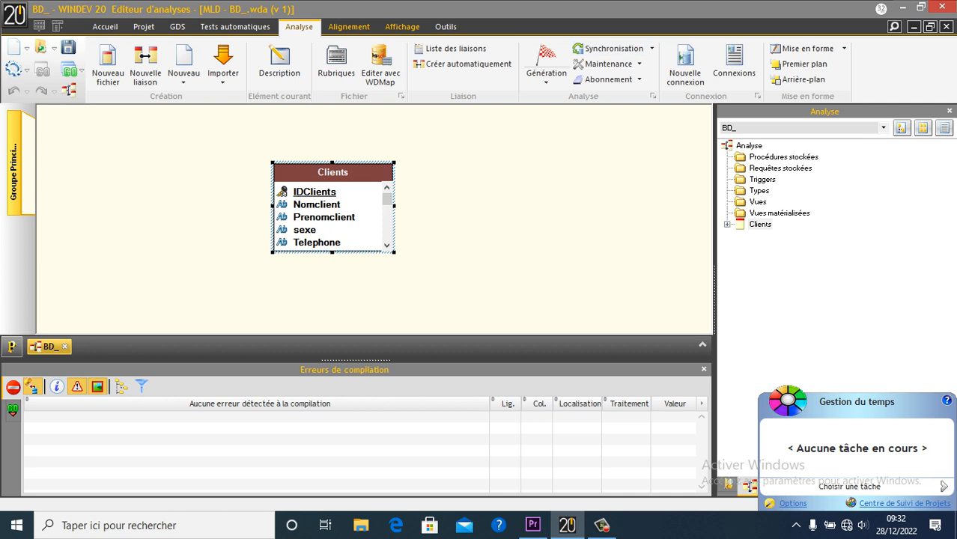
Move the Clients file toward the upper left of the analysis diagram and enlarge its box to show all items
{"action": "left_click_drag", "start_coordinate": [338, 172], "coordinate": [252, 164]}
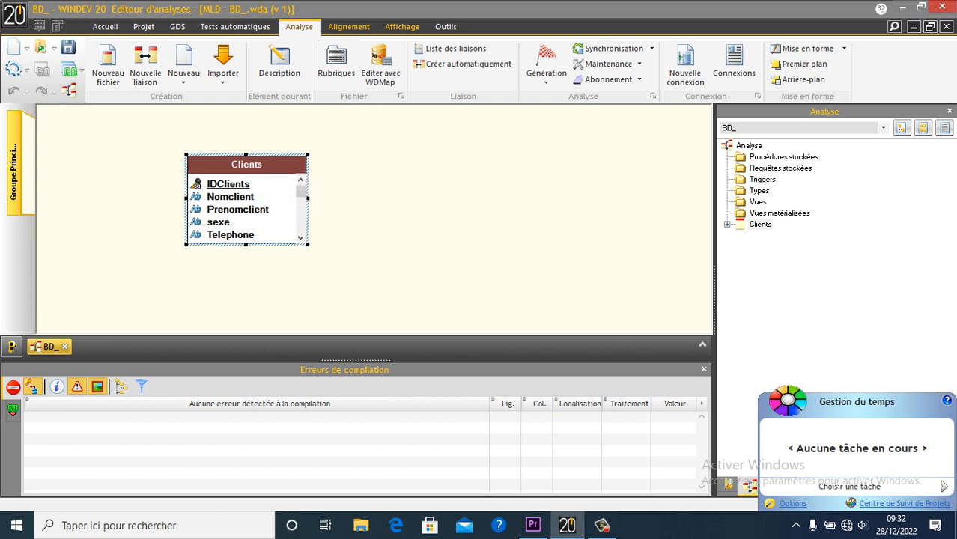
{"action": "left_click_drag", "start_coordinate": [245, 244], "coordinate": [246, 263]}
{"action": "left_click", "coordinate": [246, 268]}
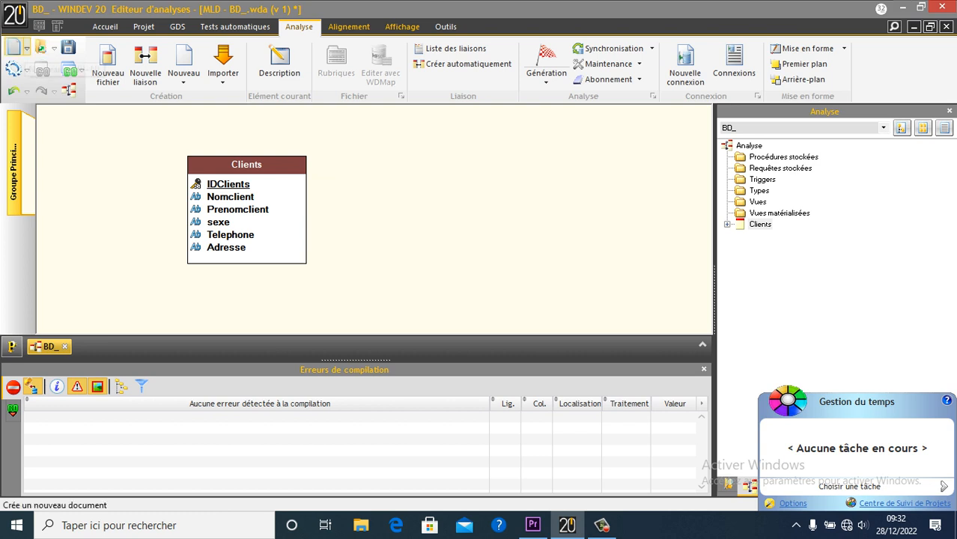
Create a new query of type Sélection (SELECT)
{"action": "left_click", "coordinate": [25, 49]}
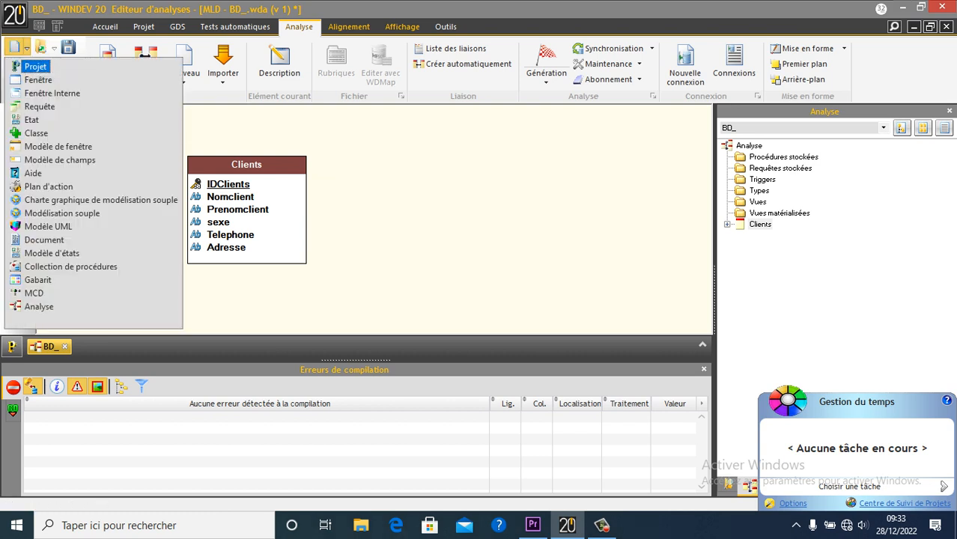
{"action": "left_click", "coordinate": [40, 106]}
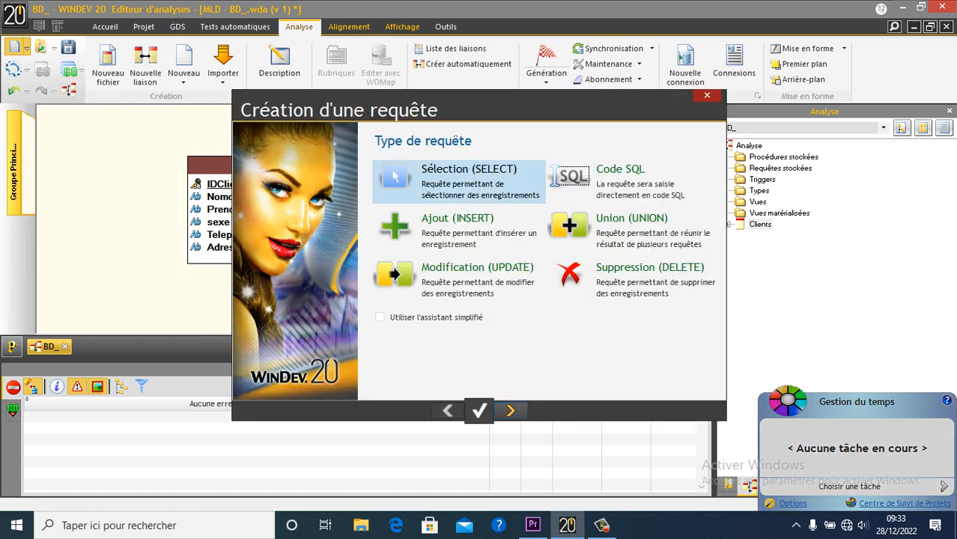
{"action": "left_click", "coordinate": [510, 410]}
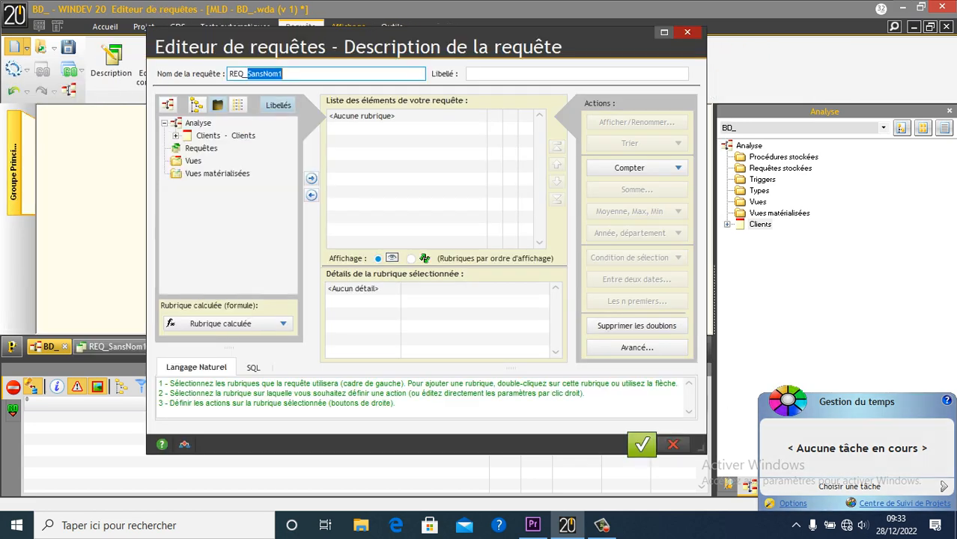
Add the Clients items IDClients, Nomclient, Prenomclient, sexe, Telephone and Adresse to the query and validate its description
{"action": "left_click", "coordinate": [176, 136]}
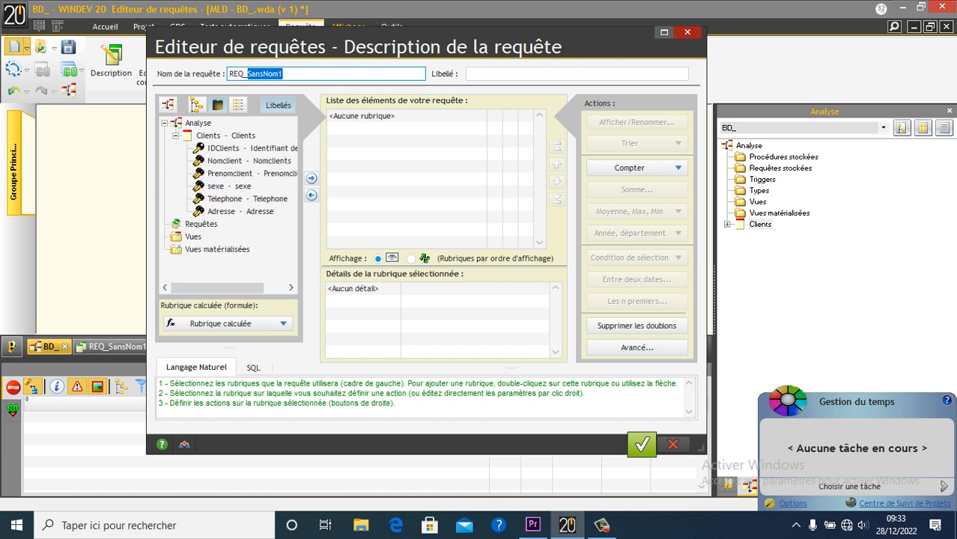
{"action": "left_click", "coordinate": [226, 149]}
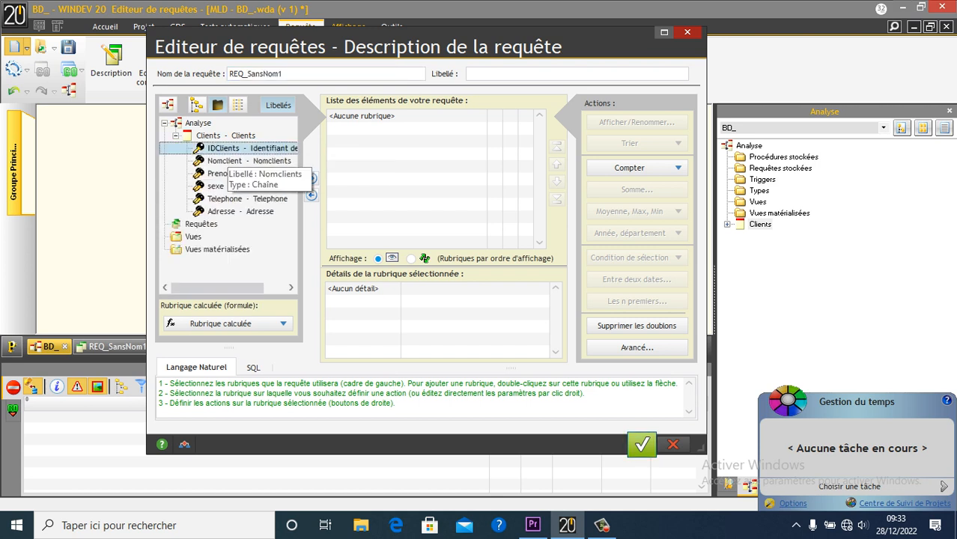
{"action": "left_click", "coordinate": [229, 162]}
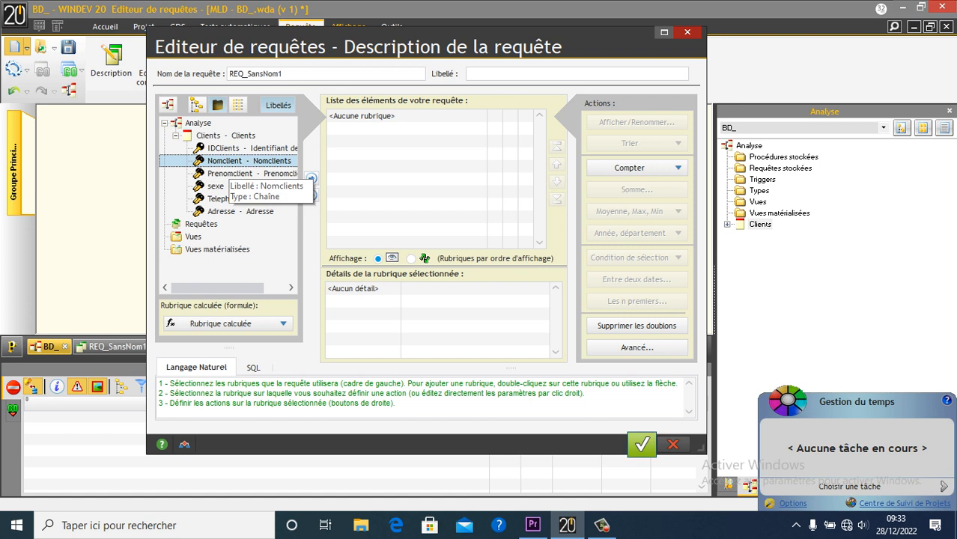
{"action": "left_click", "coordinate": [227, 148]}
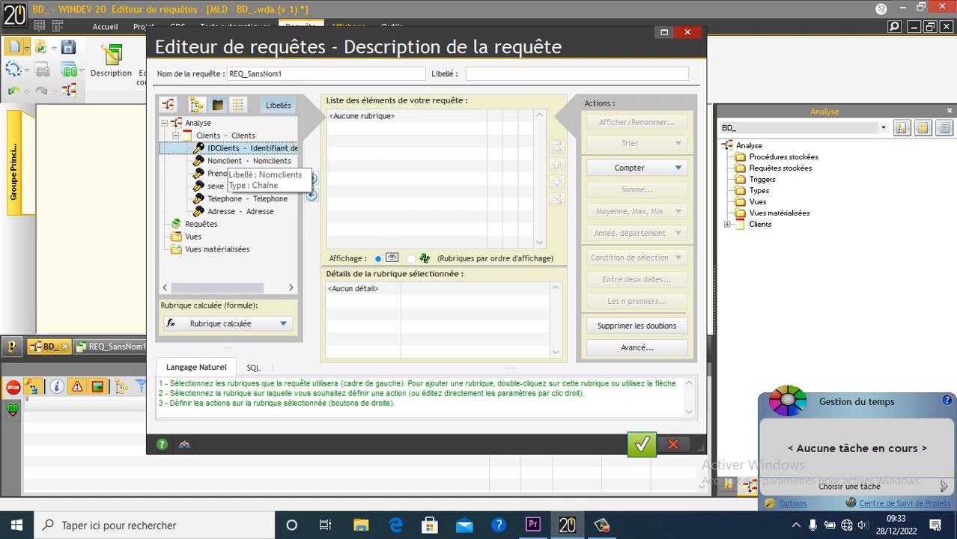
{"action": "left_click", "coordinate": [229, 161]}
{"action": "left_click", "coordinate": [234, 150]}
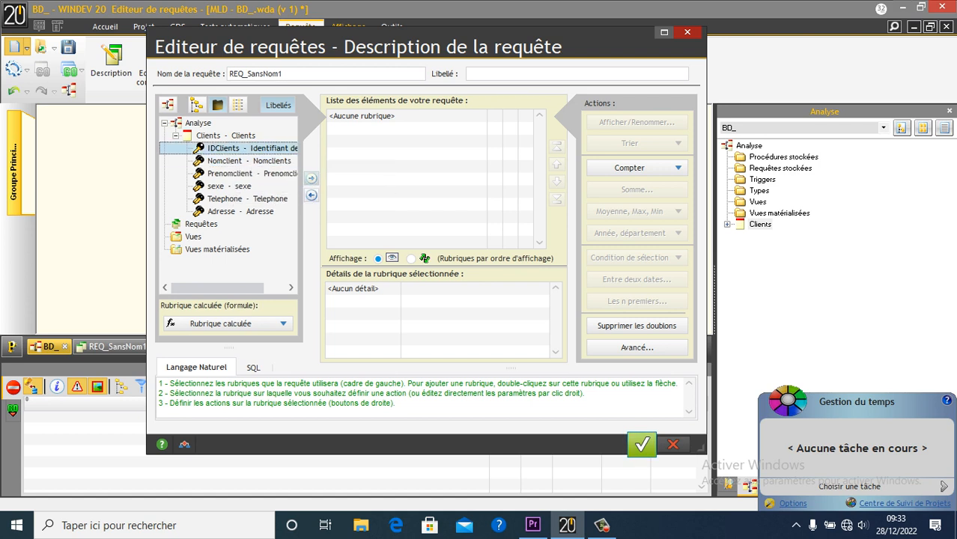
{"action": "left_click", "coordinate": [310, 178]}
{"action": "left_click", "coordinate": [282, 160]}
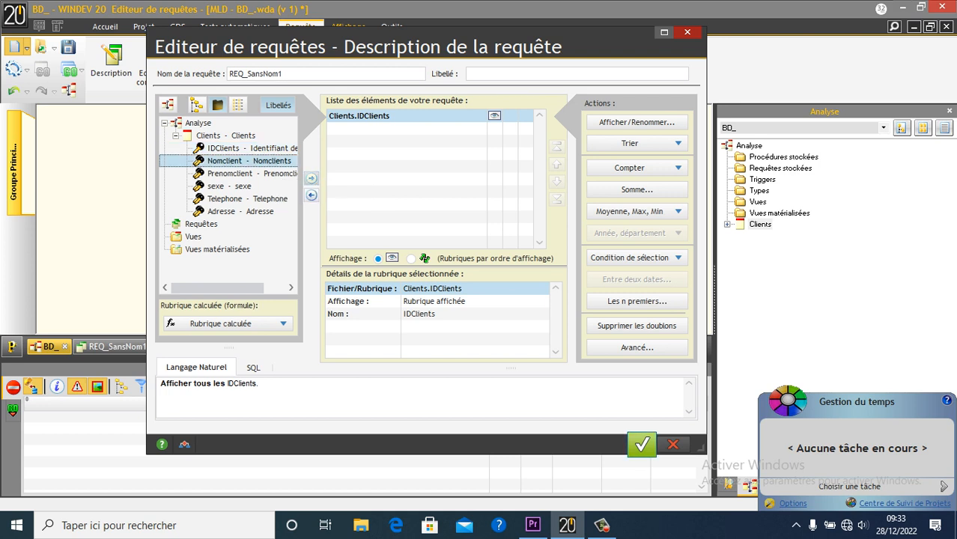
{"action": "left_click", "coordinate": [310, 178]}
{"action": "left_click", "coordinate": [311, 178]}
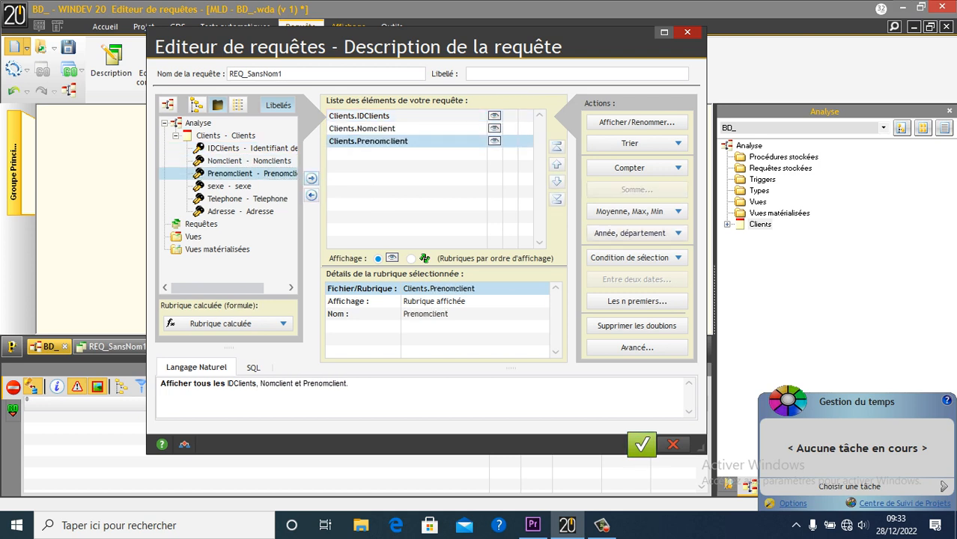
{"action": "left_click", "coordinate": [310, 178]}
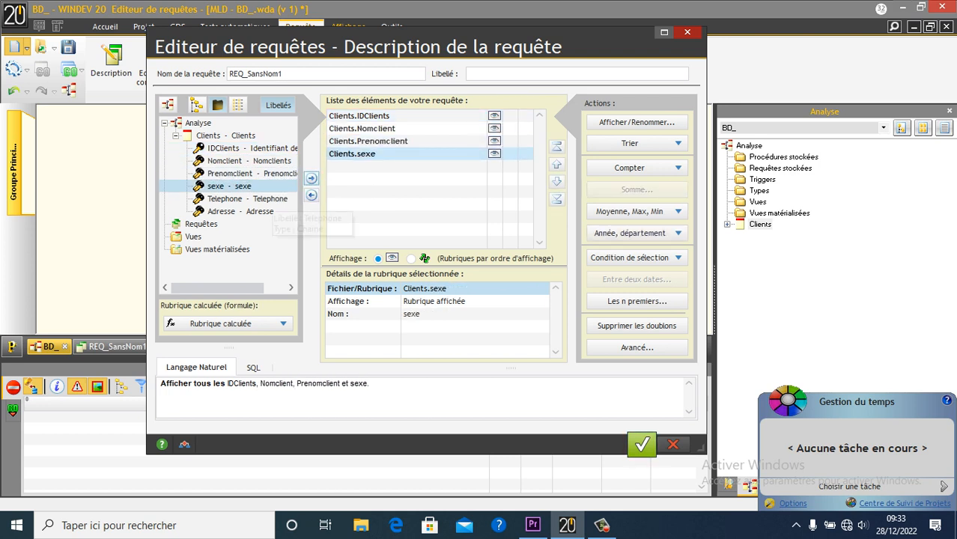
{"action": "left_click", "coordinate": [311, 178]}
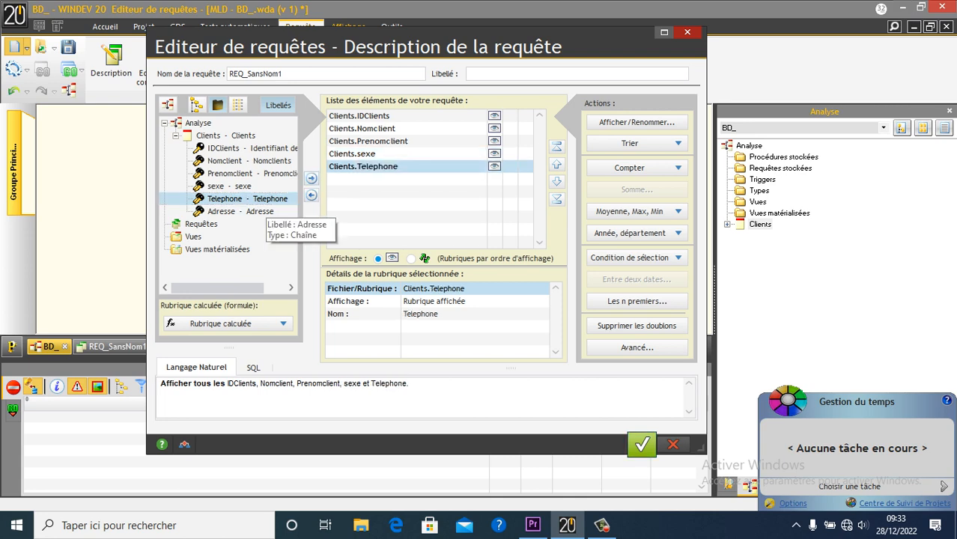
{"action": "left_click", "coordinate": [310, 179]}
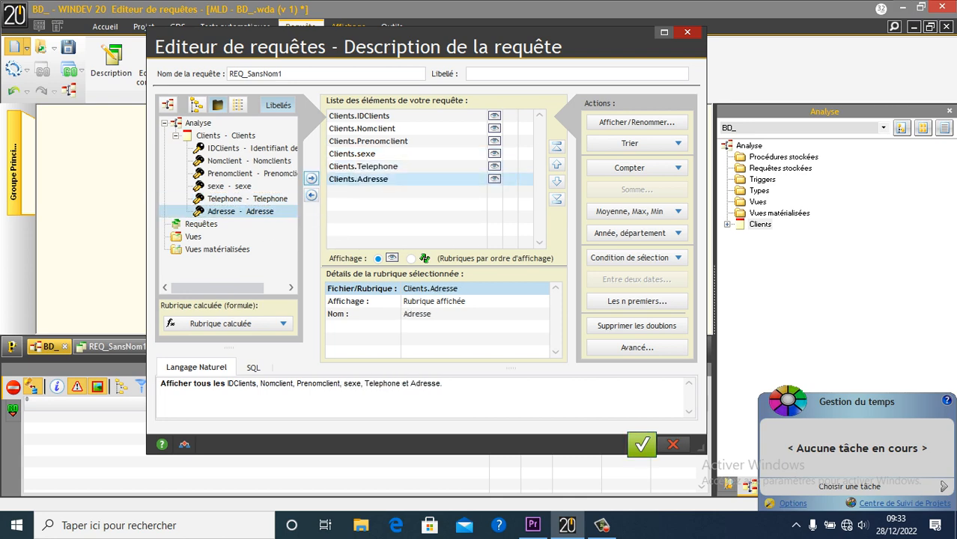
{"action": "left_click", "coordinate": [642, 444]}
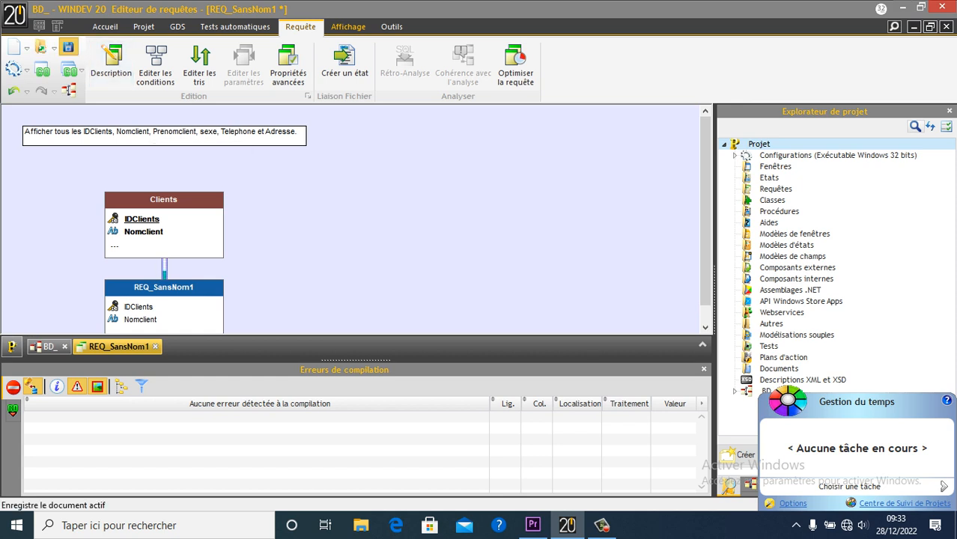
Save the query as REQ_AfficheClient
{"action": "left_click", "coordinate": [68, 47]}
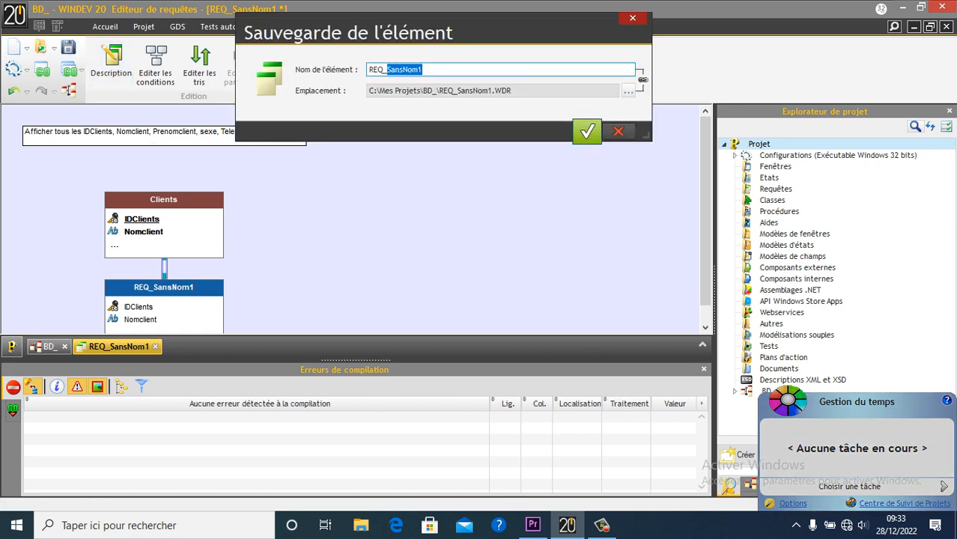
{"action": "type", "text": "Affiche"}
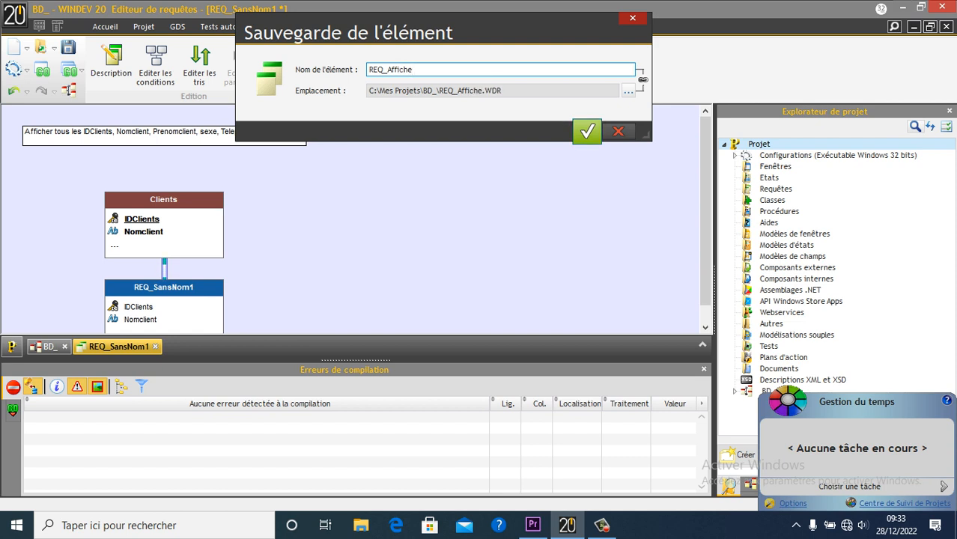
{"action": "type", "text": "Client"}
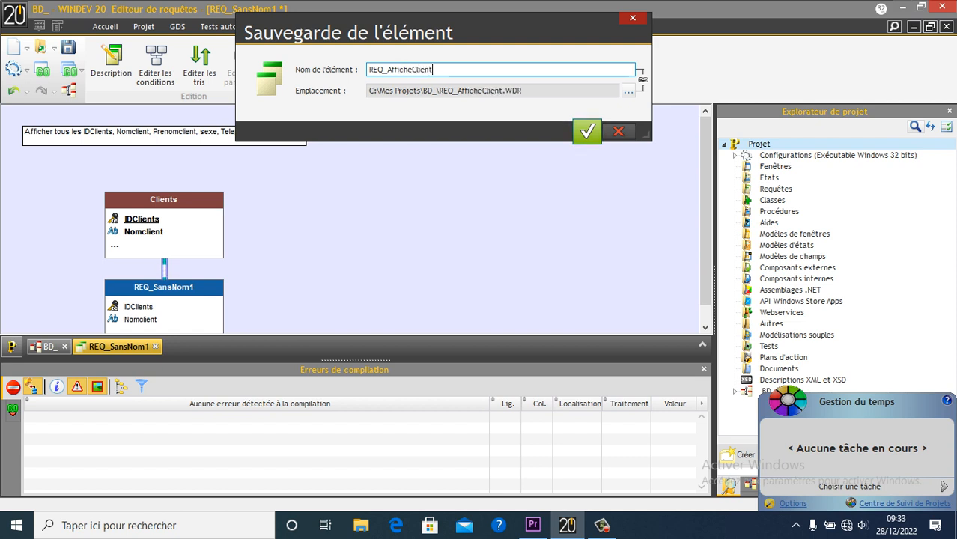
{"action": "left_click", "coordinate": [587, 132]}
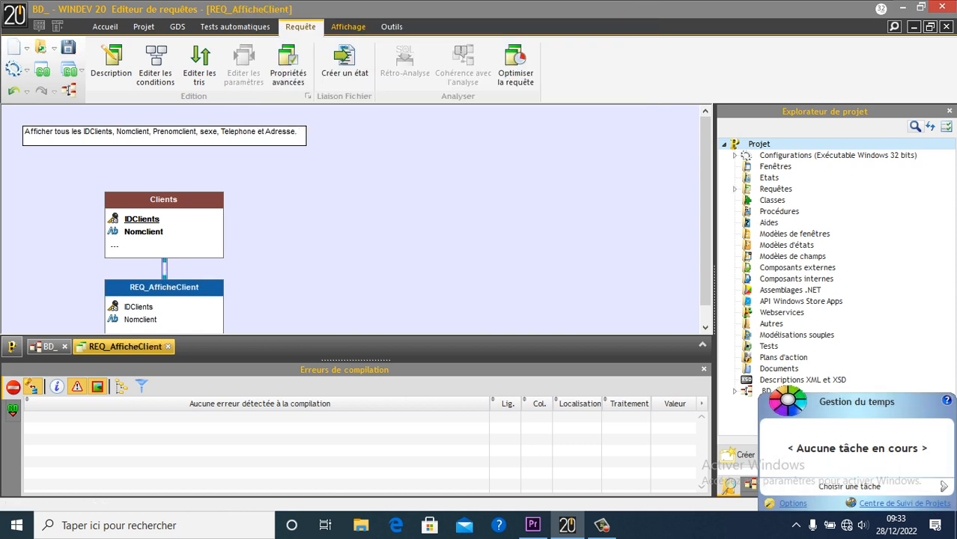
Test the REQ_AfficheClient query, review all columns of its result through Adresse, and close the preview
{"action": "right_click", "coordinate": [173, 292]}
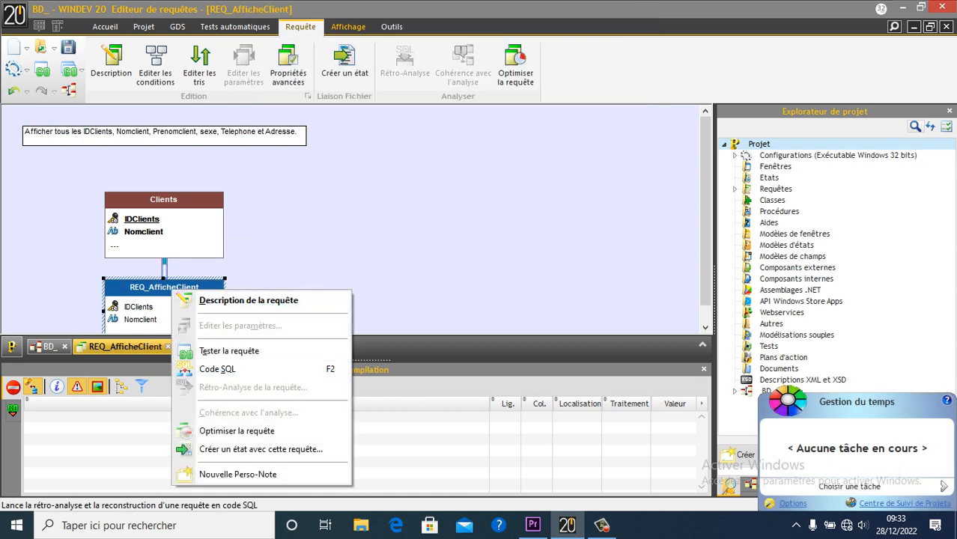
{"action": "left_click", "coordinate": [228, 350]}
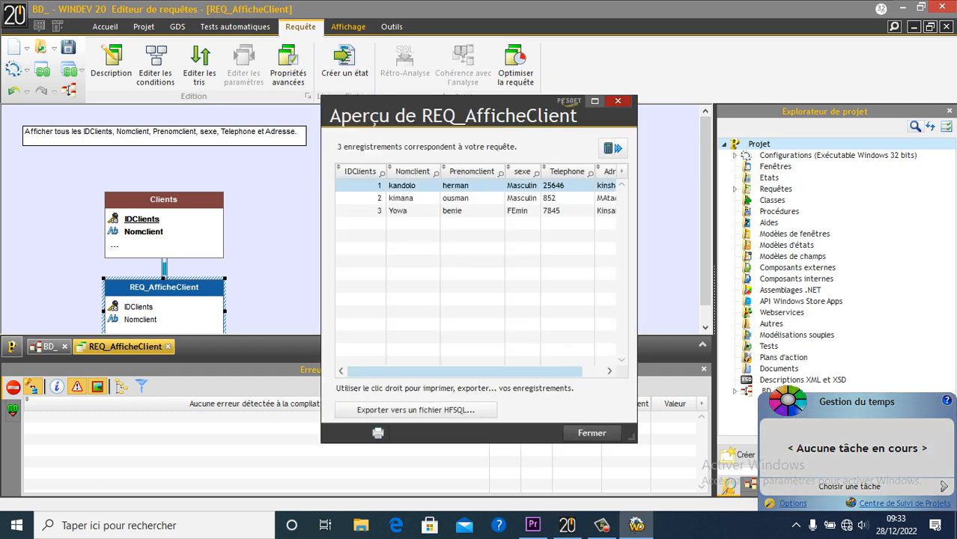
{"action": "left_click_drag", "start_coordinate": [464, 371], "coordinate": [486, 371]}
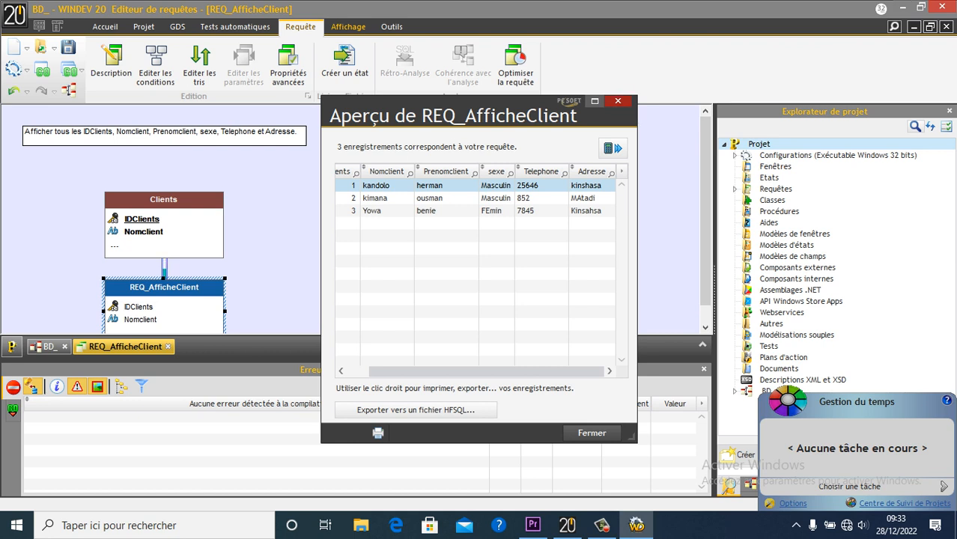
{"action": "left_click", "coordinate": [618, 101]}
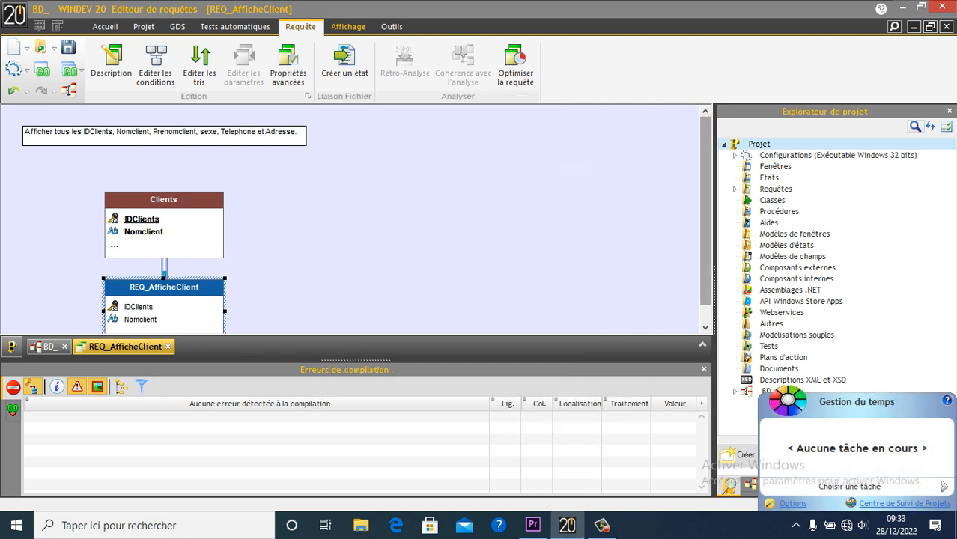
{"action": "left_click_drag", "start_coordinate": [705, 209], "coordinate": [705, 226]}
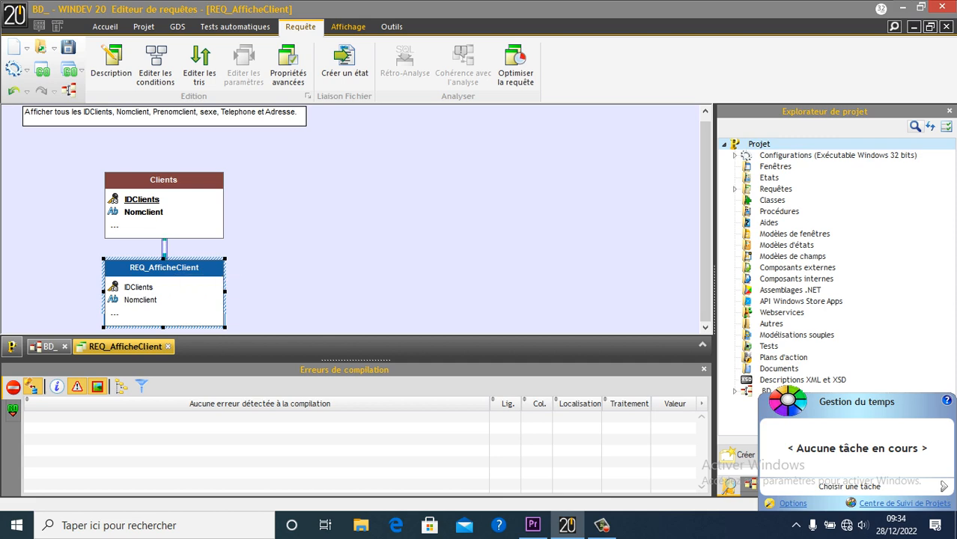
Display the SQL code of REQ_AfficheClient and return to its graphical description through reverse analysis
{"action": "right_click", "coordinate": [174, 268]}
{"action": "left_click", "coordinate": [220, 345]}
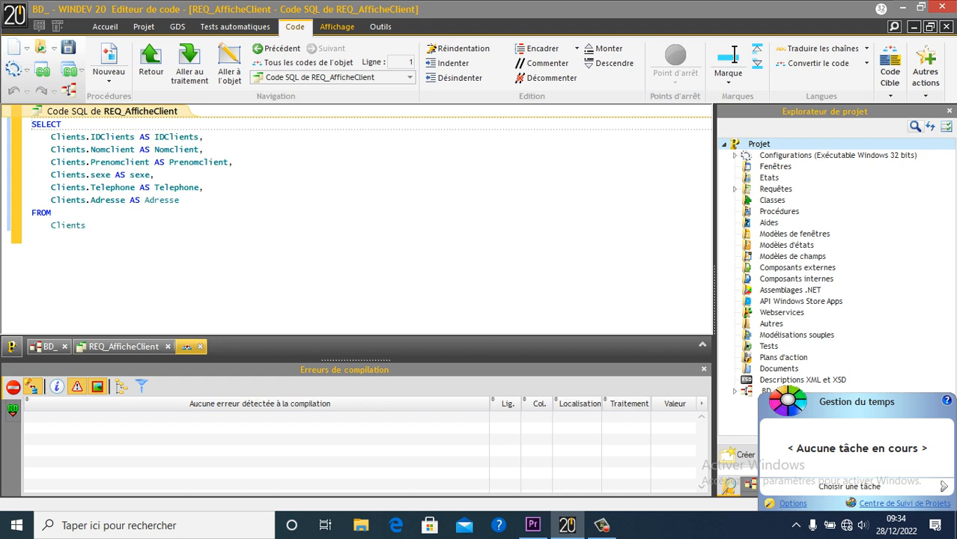
{"action": "right_click", "coordinate": [71, 111]}
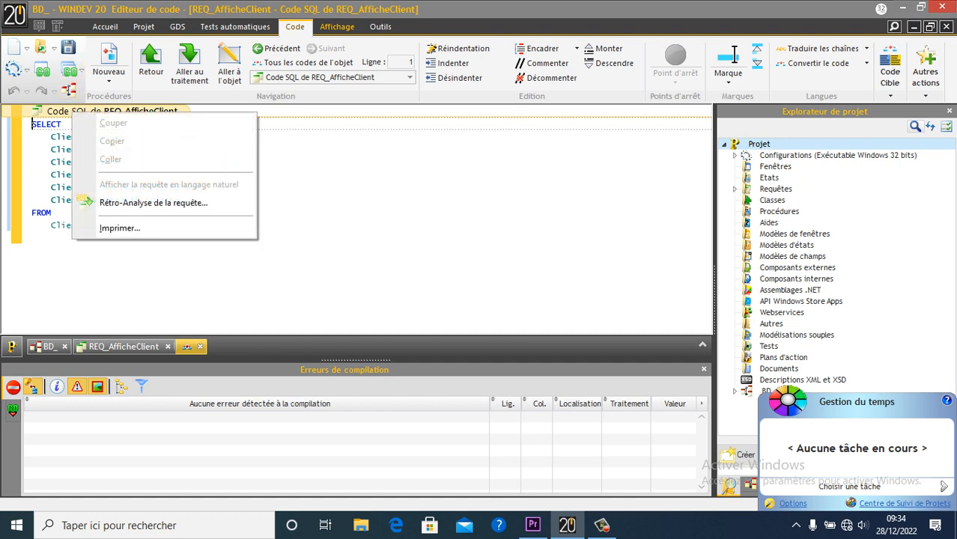
{"action": "left_click", "coordinate": [153, 202]}
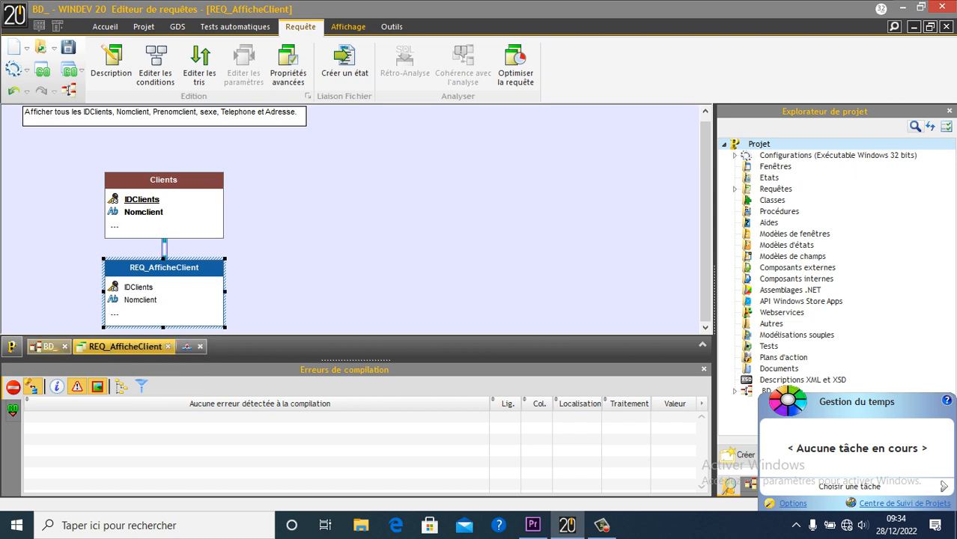
Create a new selection query named REQ_AFFICHEFILTRE
{"action": "left_click", "coordinate": [47, 346]}
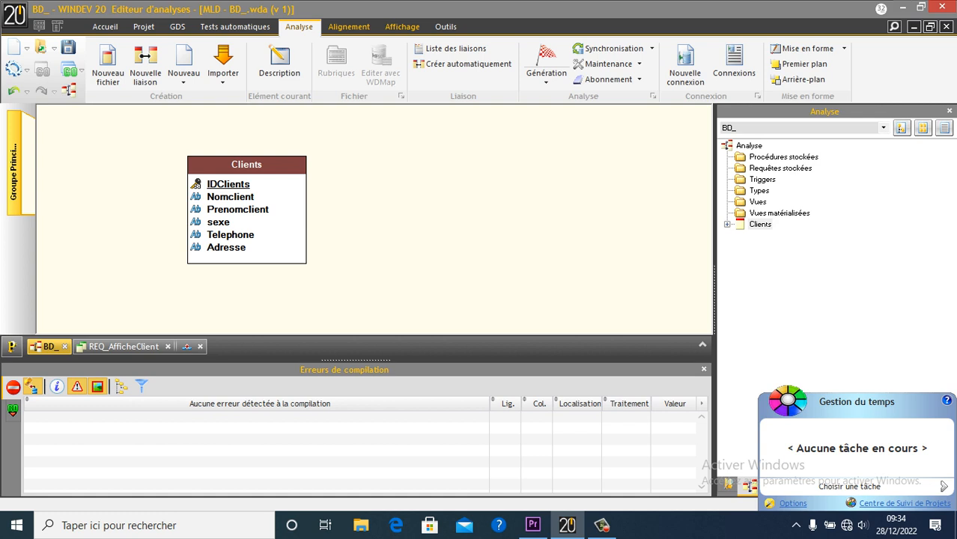
{"action": "left_click", "coordinate": [15, 47]}
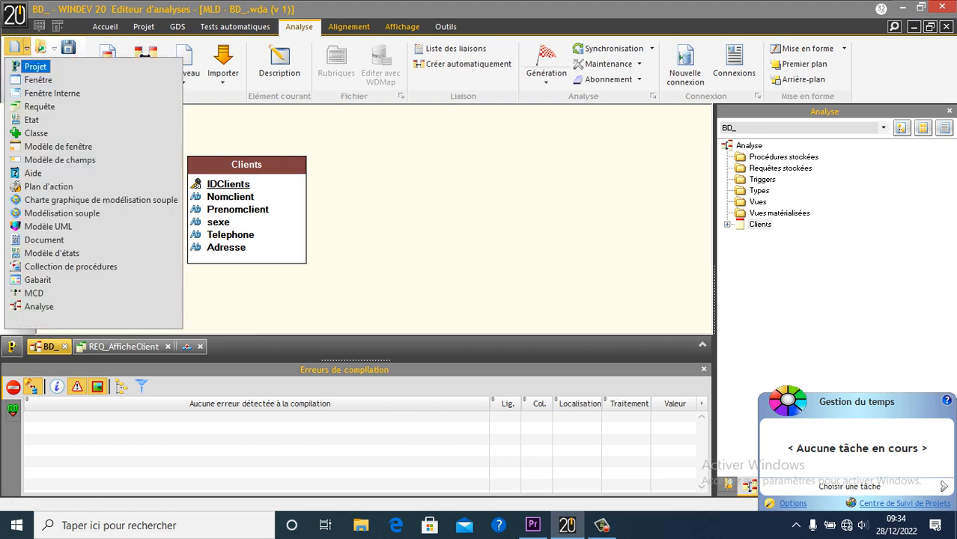
{"action": "left_click", "coordinate": [39, 107]}
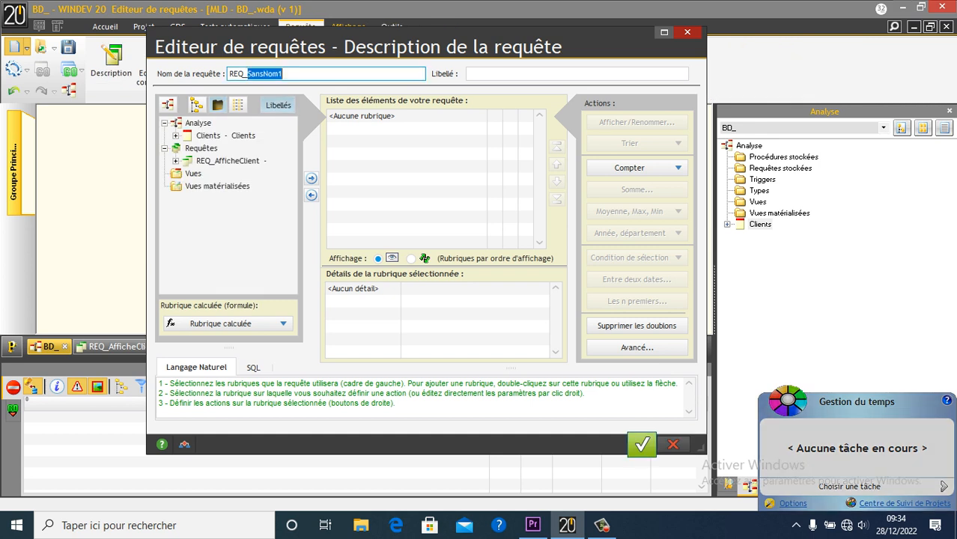
{"action": "type", "text": "AFFICHEFILTRE"}
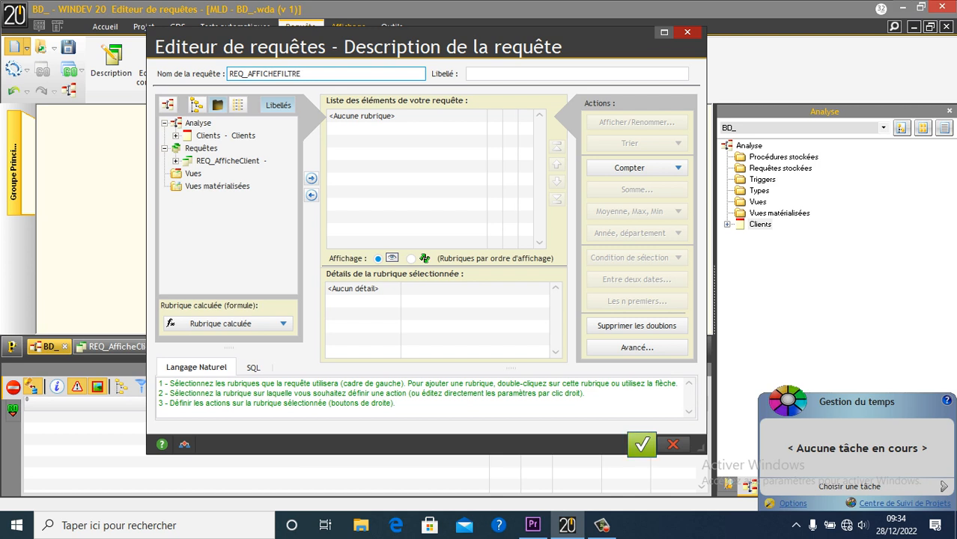
Add the Clients items IDClients, Nomclient, Prenomclient, sexe, Telephone and Adresse to the REQ_AFFICHEFILTRE query
{"action": "left_click", "coordinate": [176, 135]}
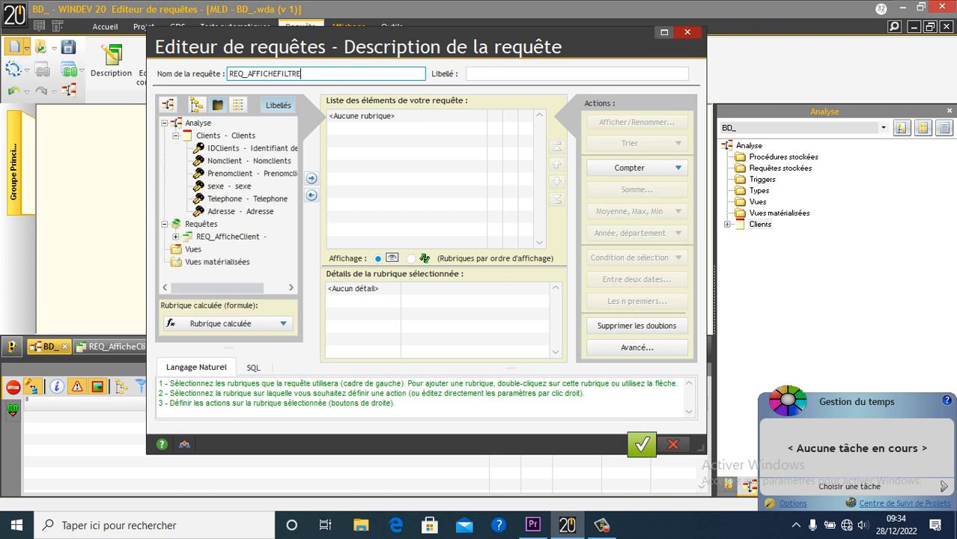
{"action": "left_click", "coordinate": [276, 148]}
{"action": "left_click", "coordinate": [312, 179]}
{"action": "left_click", "coordinate": [277, 161]}
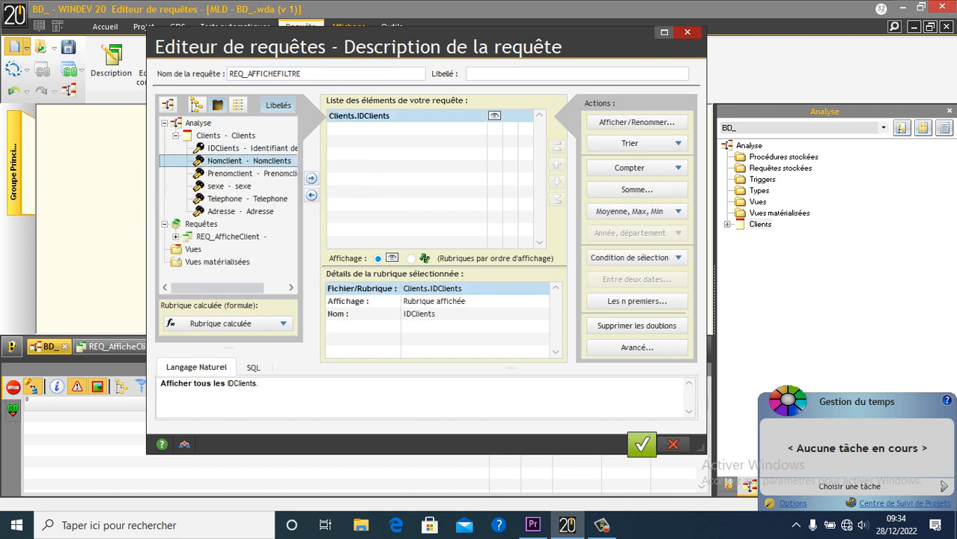
{"action": "left_click", "coordinate": [312, 179]}
{"action": "left_click", "coordinate": [274, 174]}
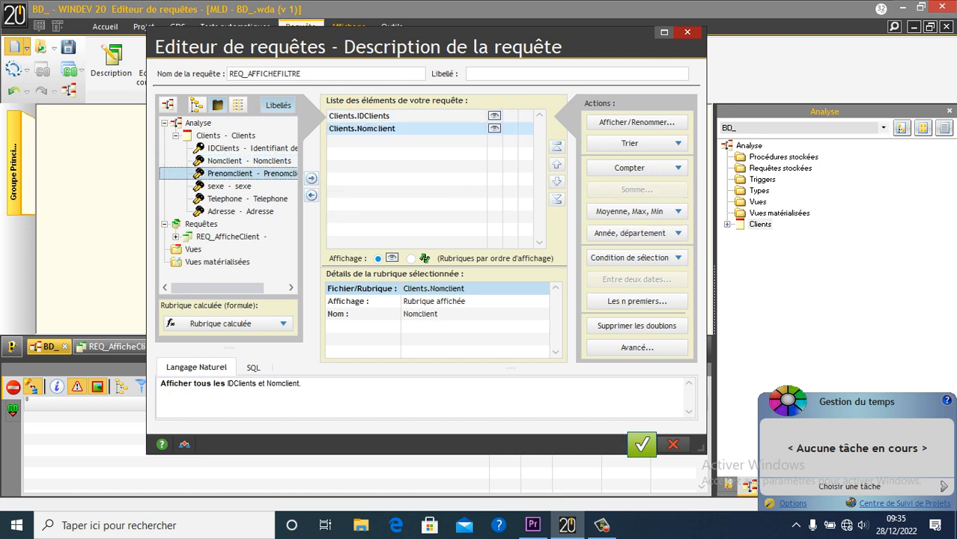
{"action": "left_click", "coordinate": [312, 178]}
{"action": "left_click", "coordinate": [232, 186]}
{"action": "left_click", "coordinate": [312, 179]}
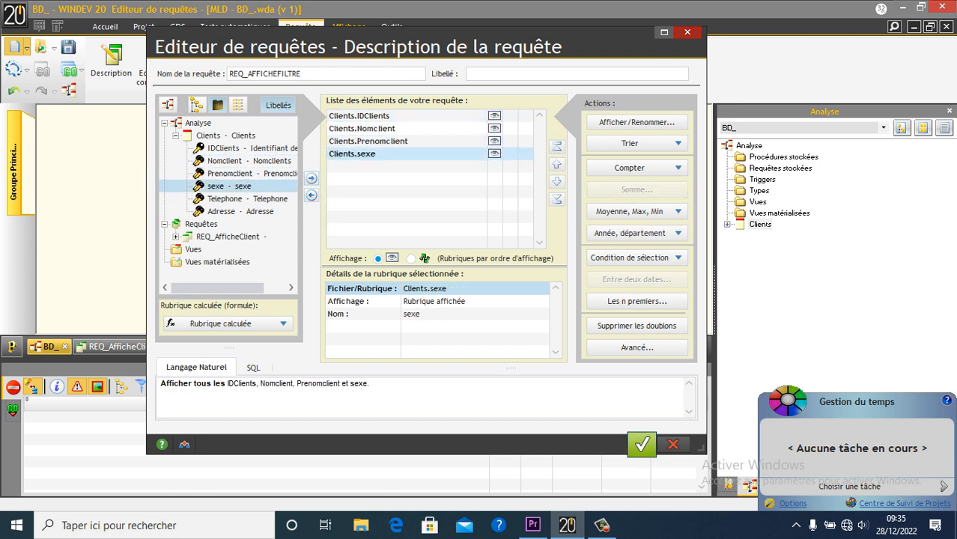
{"action": "left_click", "coordinate": [247, 198]}
{"action": "left_click", "coordinate": [311, 179]}
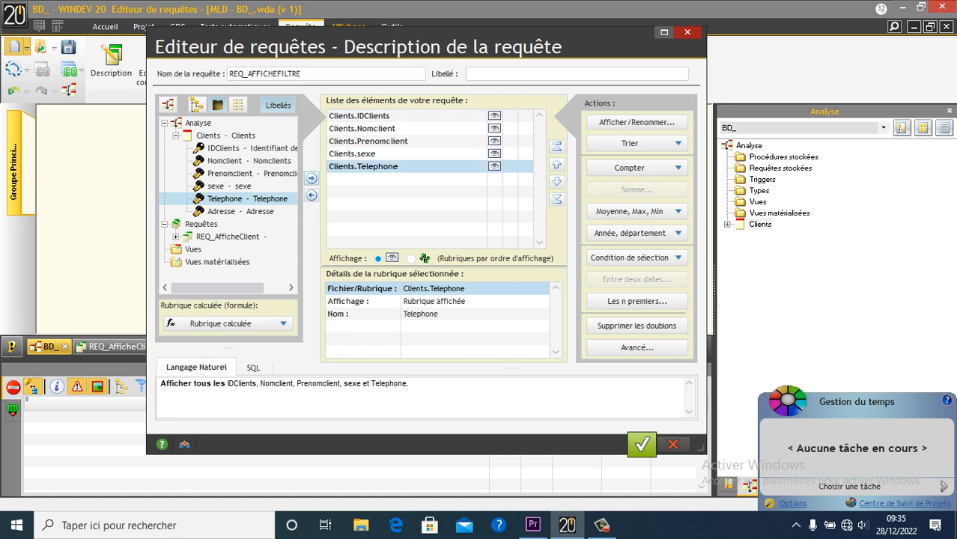
{"action": "left_click", "coordinate": [311, 179]}
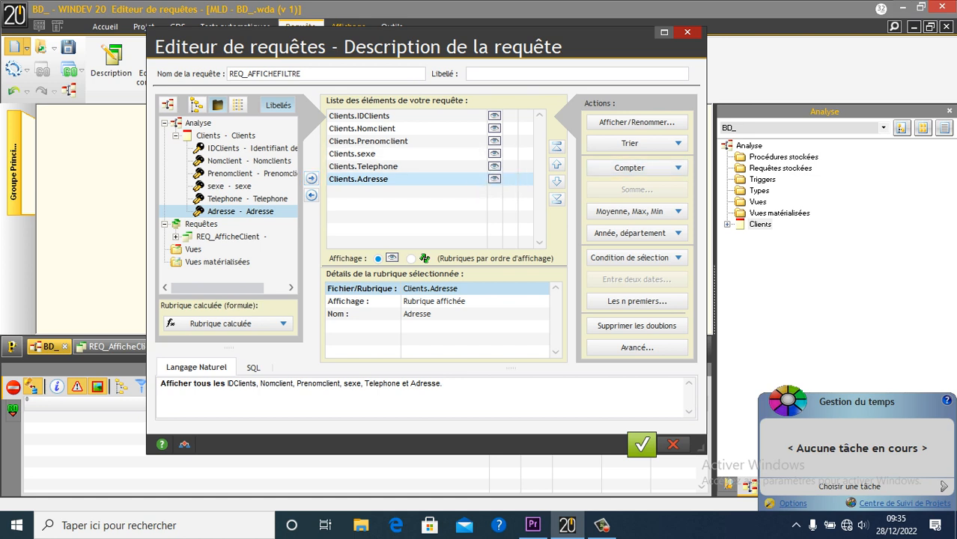
Sort the query result by Nomclient in ascending order
{"action": "left_click", "coordinate": [509, 128]}
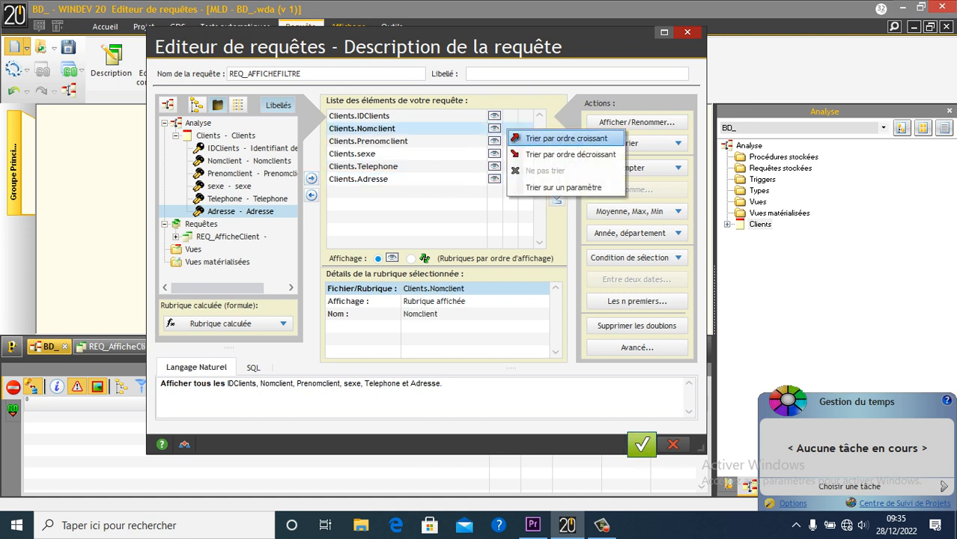
{"action": "left_click", "coordinate": [566, 138]}
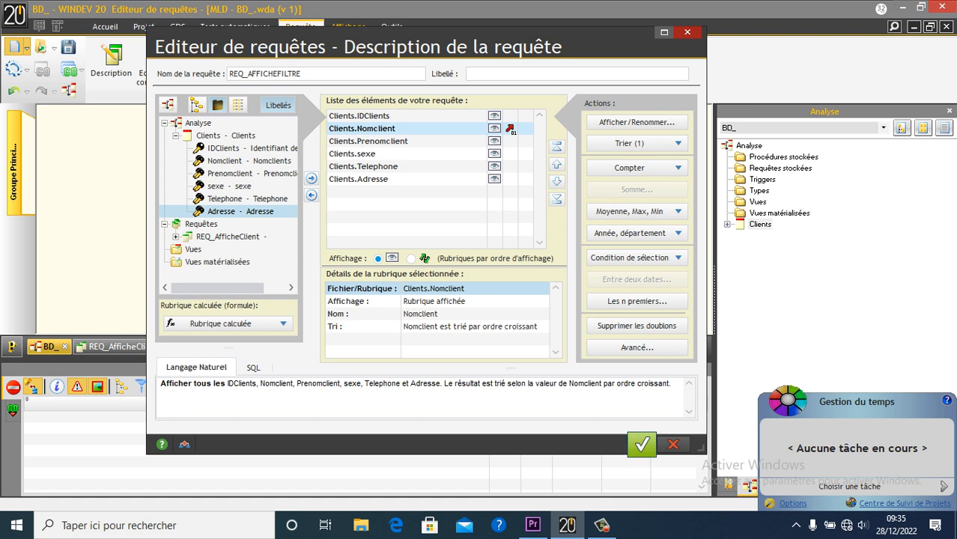
{"action": "left_click", "coordinate": [526, 153]}
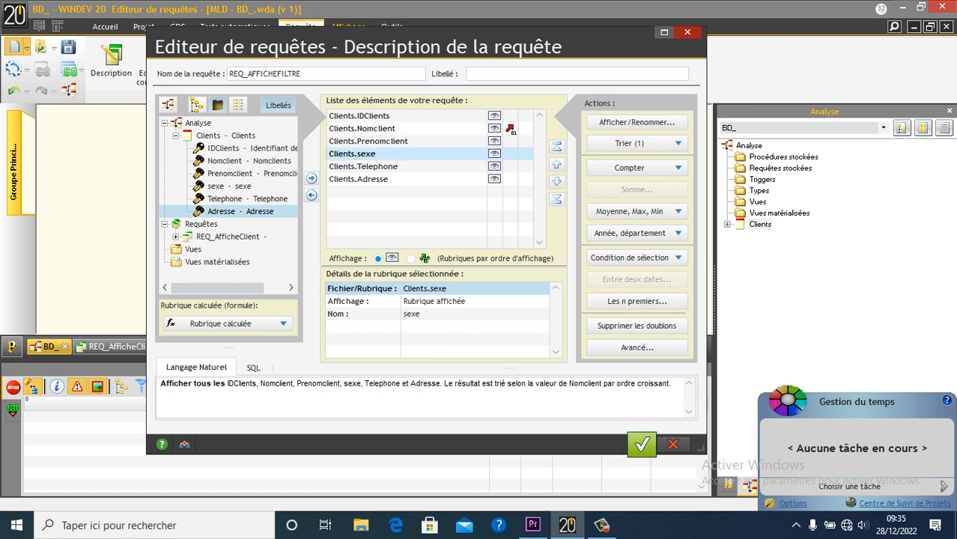
{"action": "left_click", "coordinate": [575, 163]}
{"action": "left_click", "coordinate": [509, 154]}
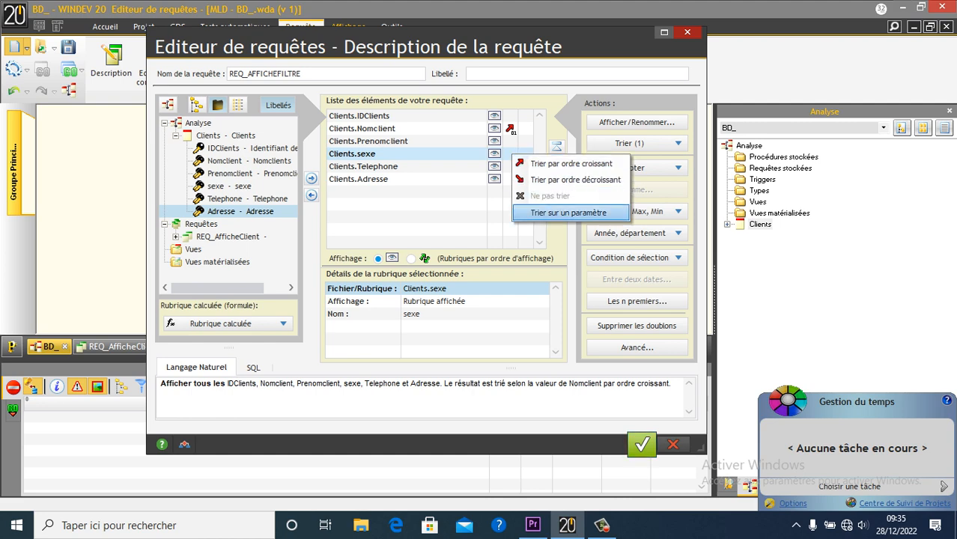
{"action": "left_click", "coordinate": [568, 212]}
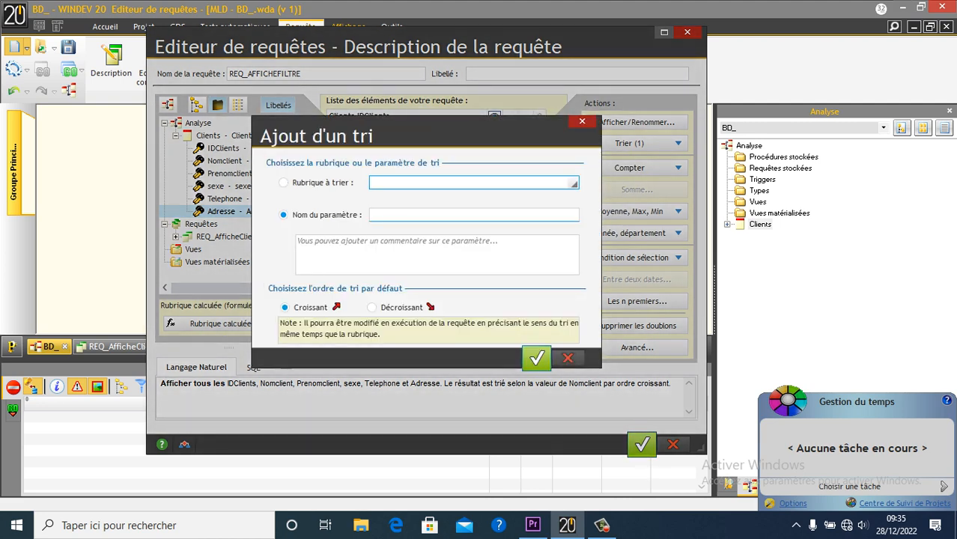
{"action": "left_click", "coordinate": [582, 121]}
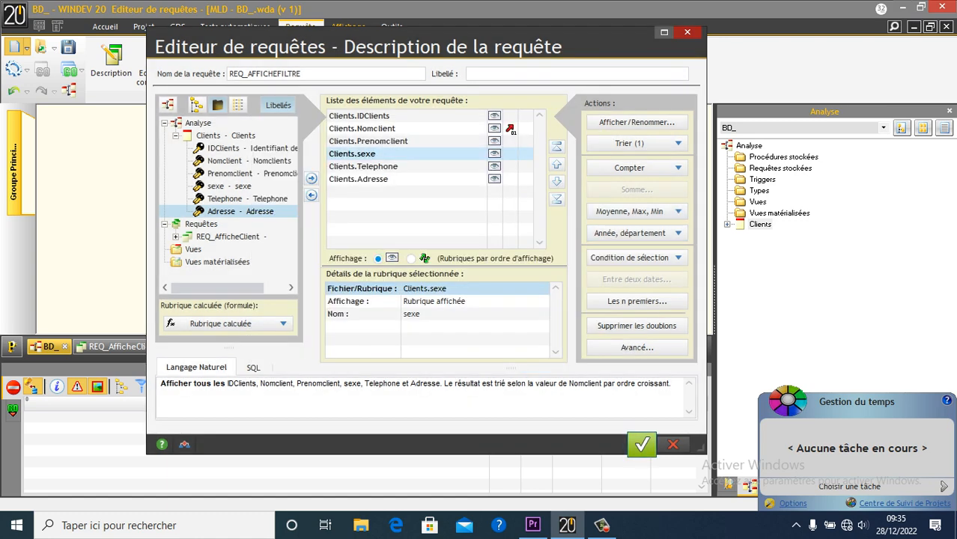
Add a selection condition that sexe is equal to a parameter named Param, and validate the query description
{"action": "left_click", "coordinate": [633, 257]}
{"action": "left_click", "coordinate": [631, 278]}
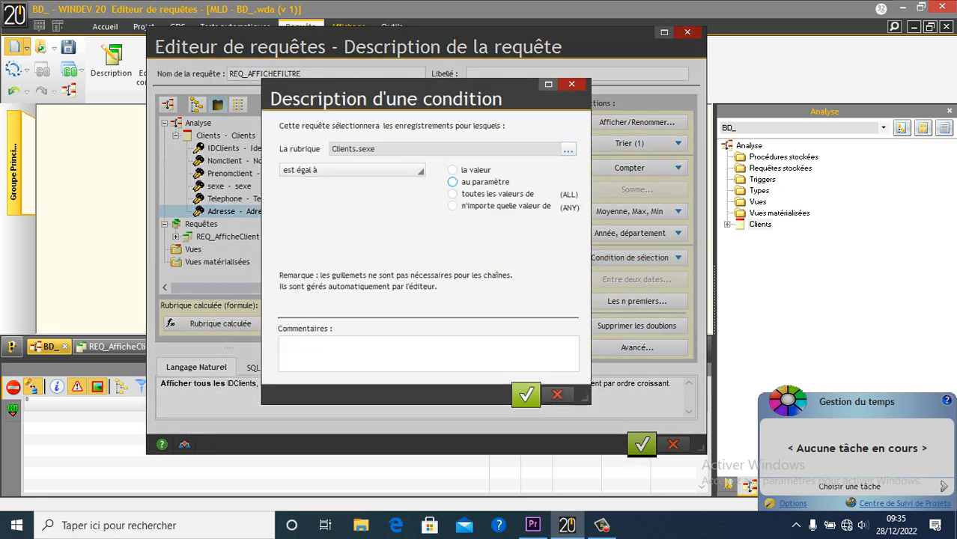
{"action": "left_click", "coordinate": [452, 182]}
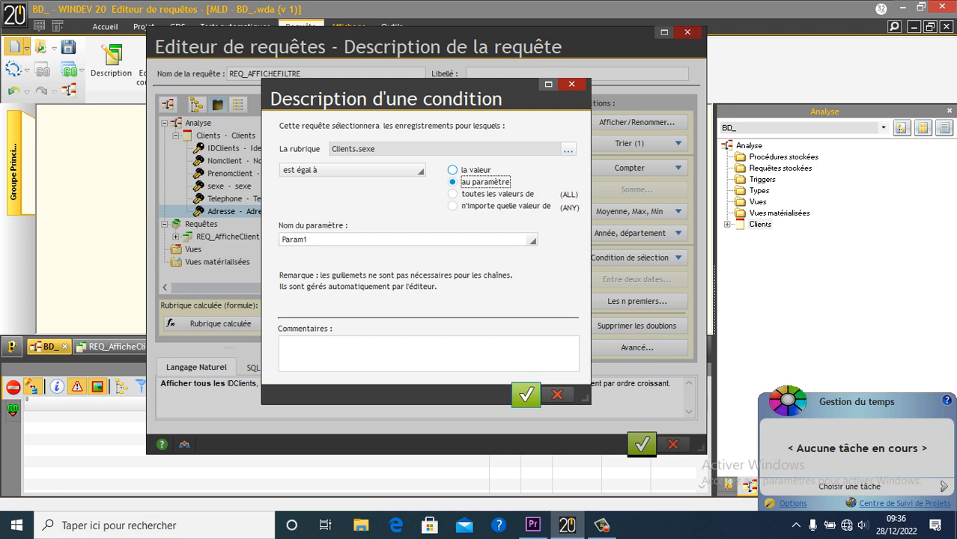
{"action": "left_click", "coordinate": [412, 170]}
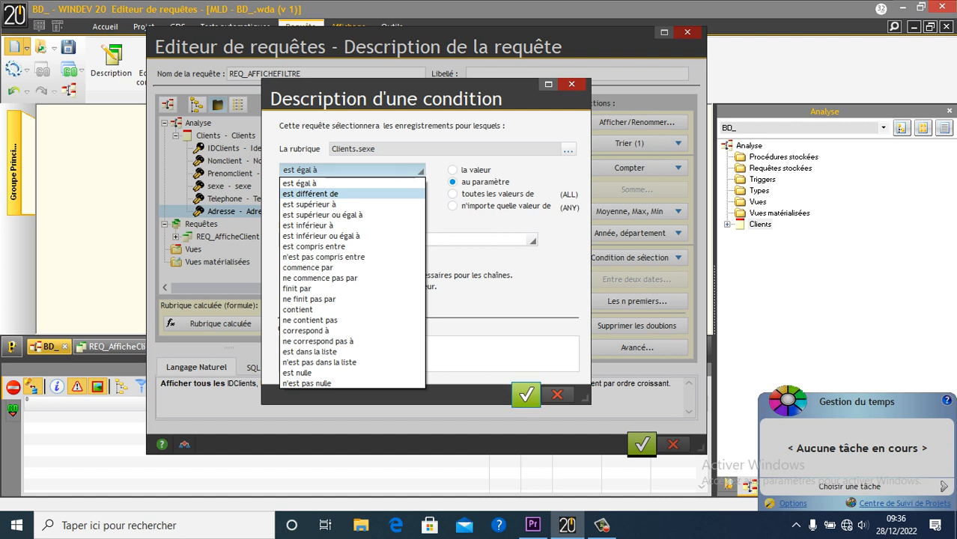
{"action": "left_click", "coordinate": [322, 182]}
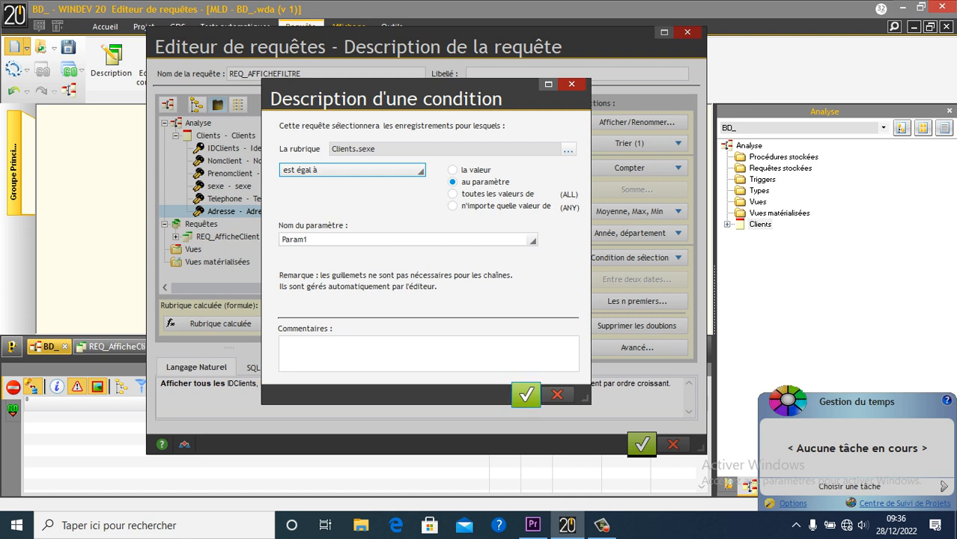
{"action": "left_click", "coordinate": [474, 170]}
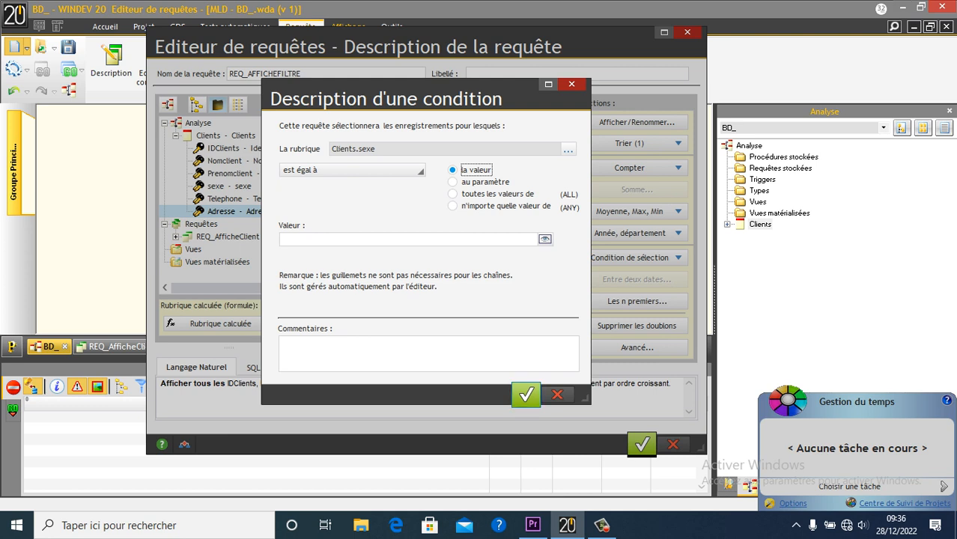
{"action": "left_click", "coordinate": [452, 182]}
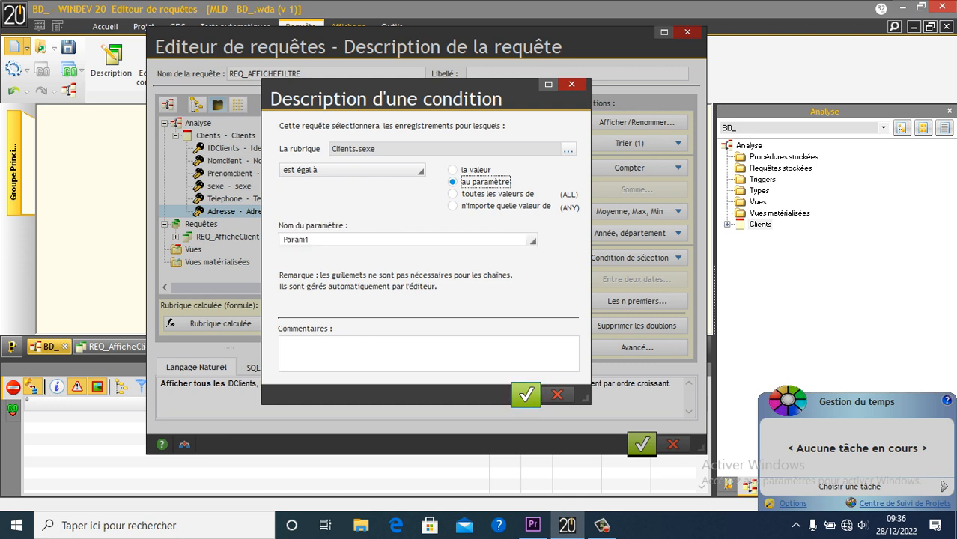
{"action": "left_click", "coordinate": [310, 240]}
{"action": "key", "text": "BackSpace"}
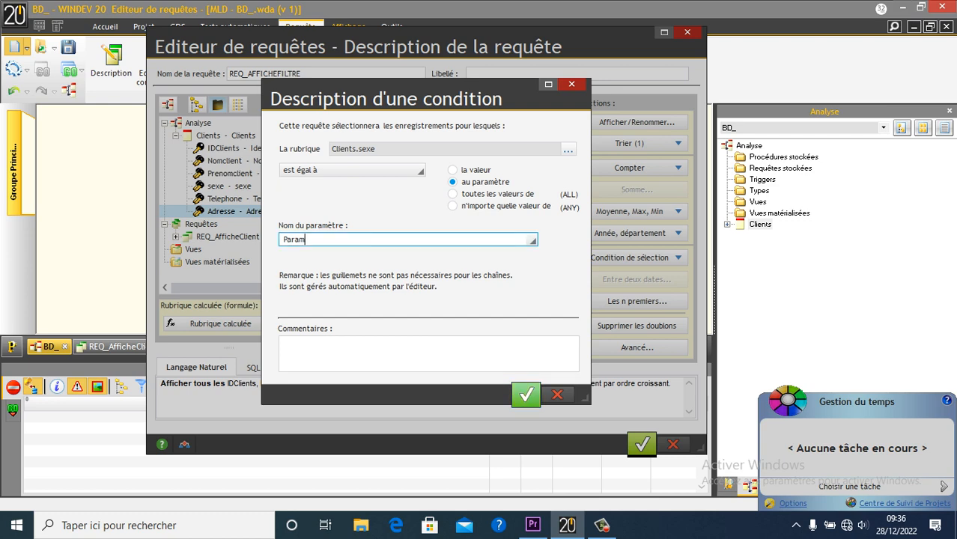
{"action": "left_click", "coordinate": [525, 395]}
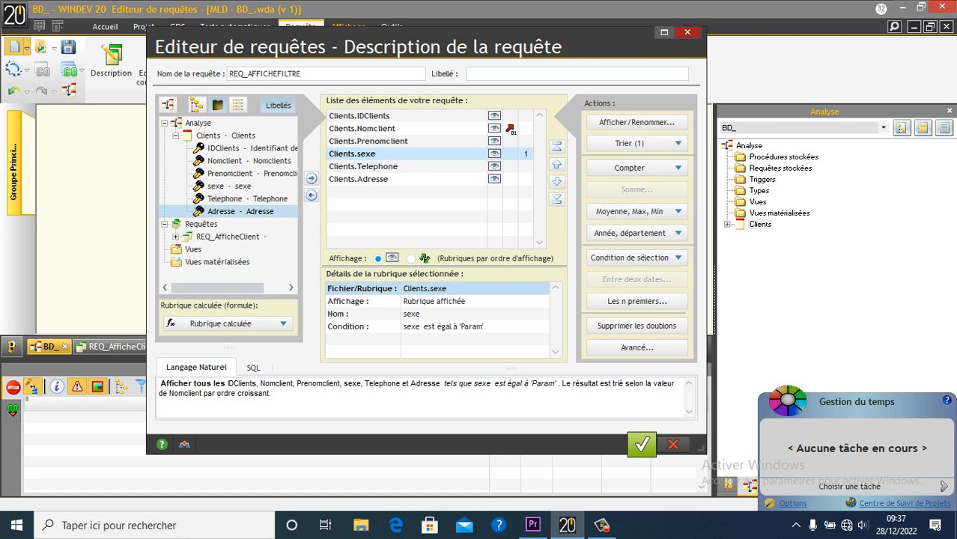
{"action": "left_click", "coordinate": [641, 443]}
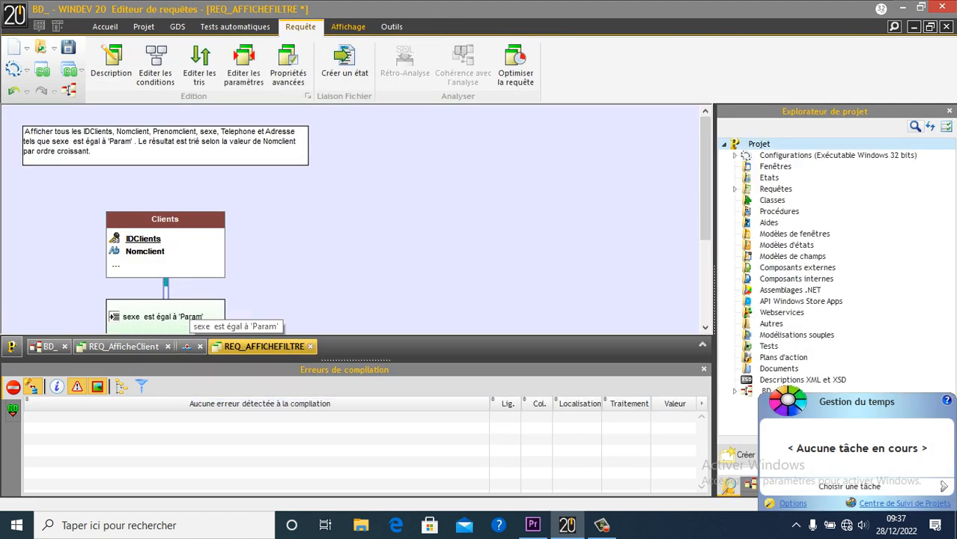
Test the query with Param set to MASCULIN, saving it as REQ_AFFICHEFILTRE when running the test
{"action": "right_click", "coordinate": [191, 309]}
{"action": "key", "text": "Escape"}
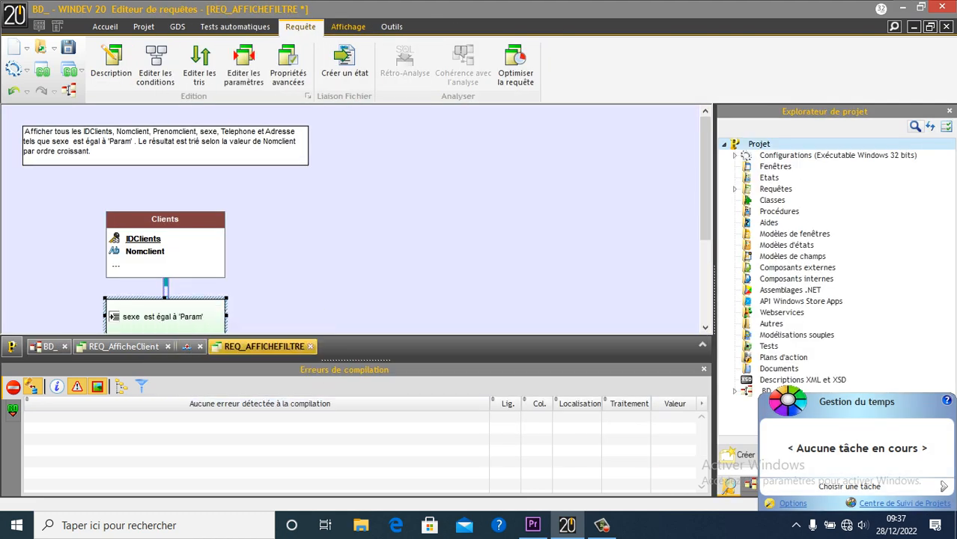
{"action": "scroll", "coordinate": [352, 217], "scroll_direction": "down", "scroll_amount": 3}
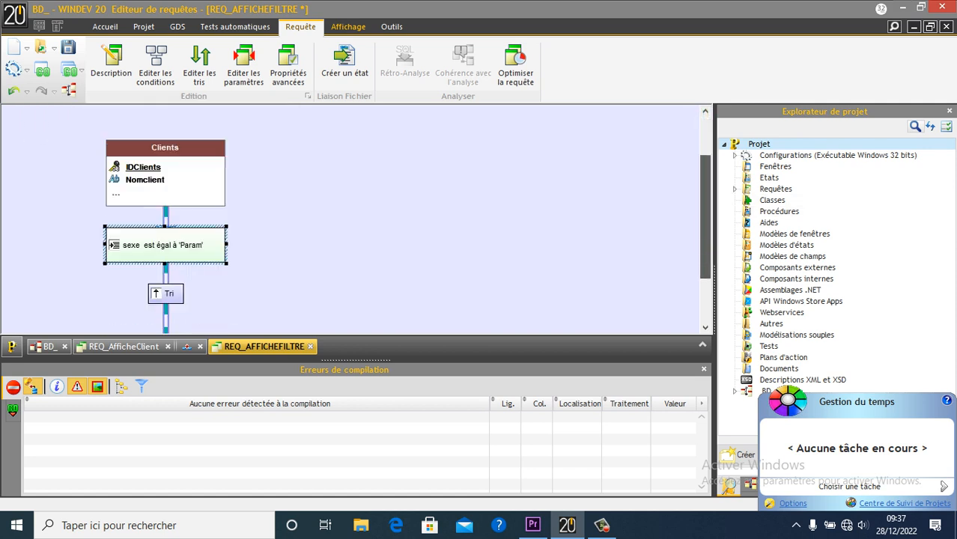
{"action": "right_click", "coordinate": [178, 134]}
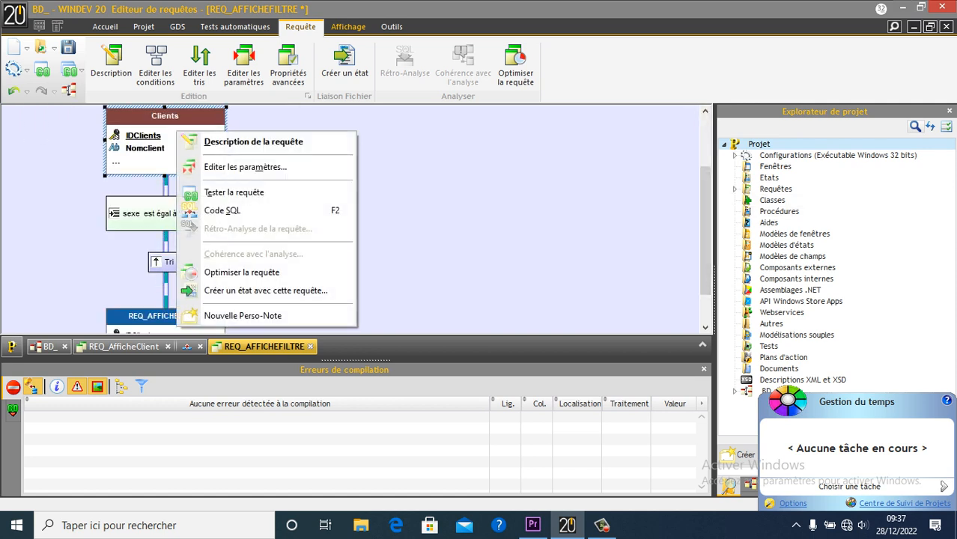
{"action": "left_click", "coordinate": [228, 192]}
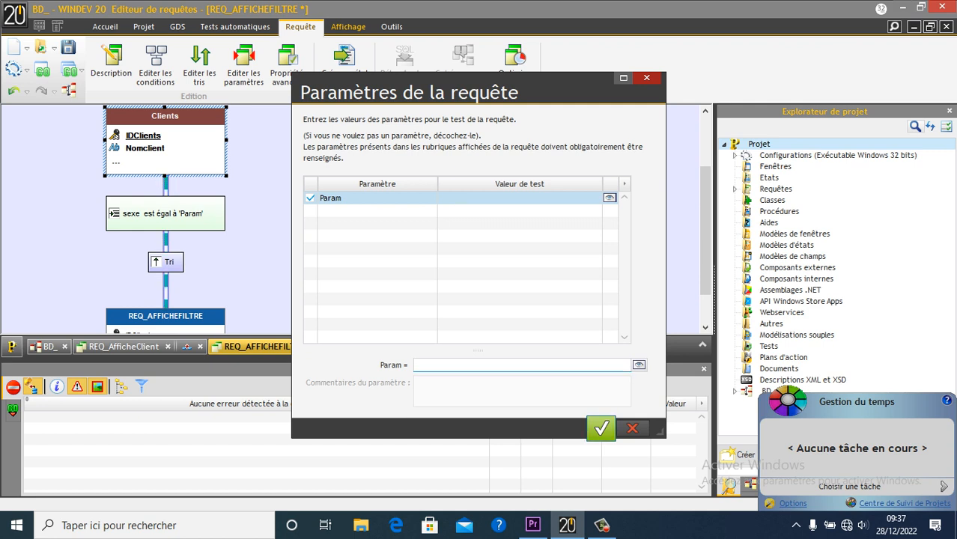
{"action": "type", "text": "MASCULIN"}
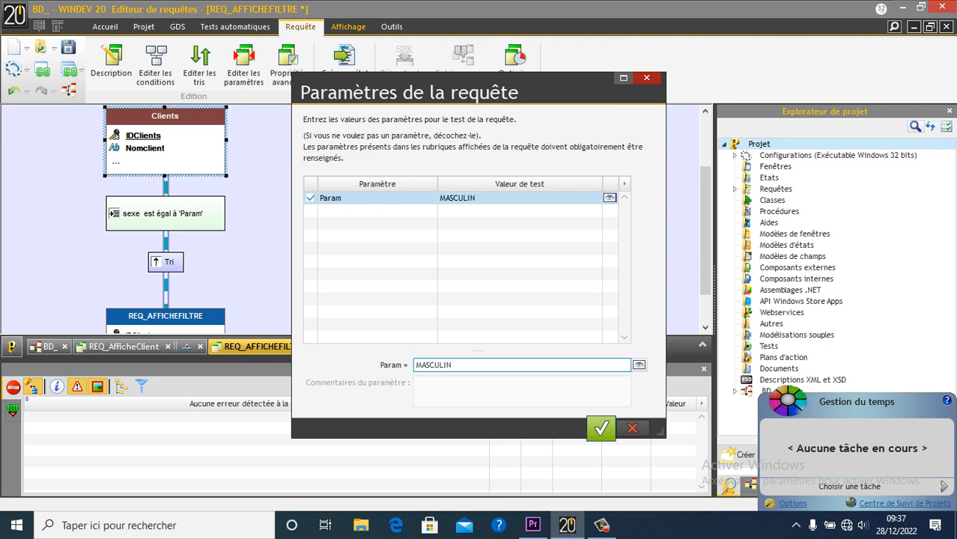
{"action": "left_click", "coordinate": [601, 428]}
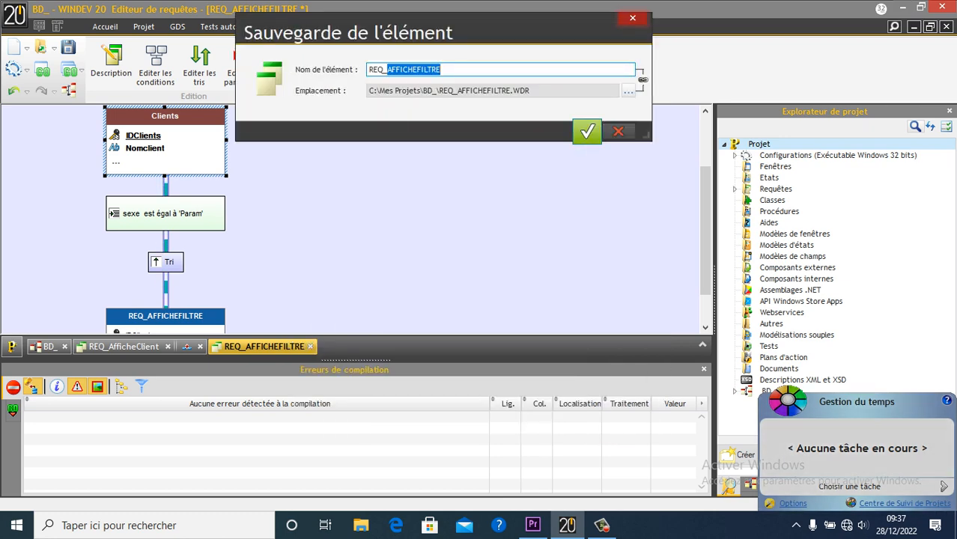
{"action": "left_click", "coordinate": [586, 132]}
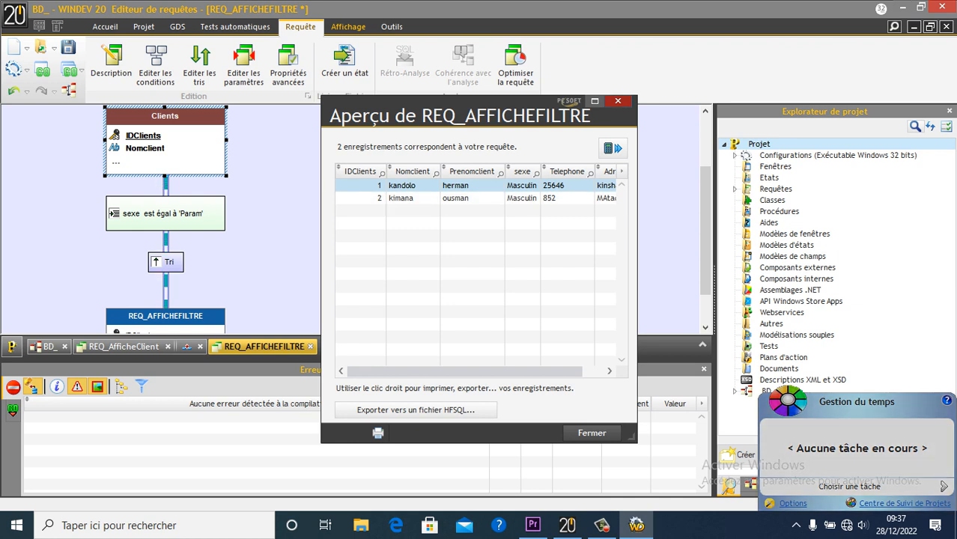
End the query test and change the sexe value of the third Clients record to Feminin in WDMap
{"action": "key", "text": "Escape"}
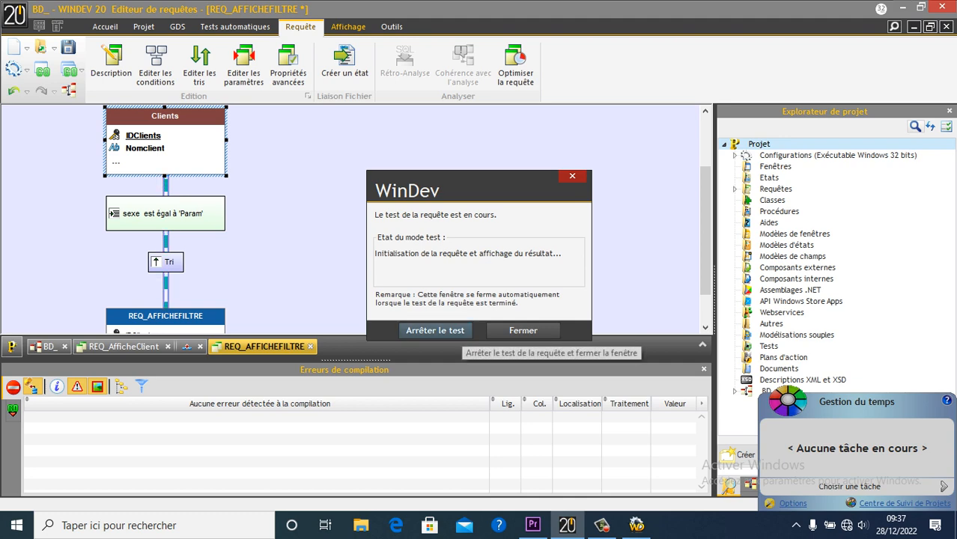
{"action": "left_click", "coordinate": [524, 330]}
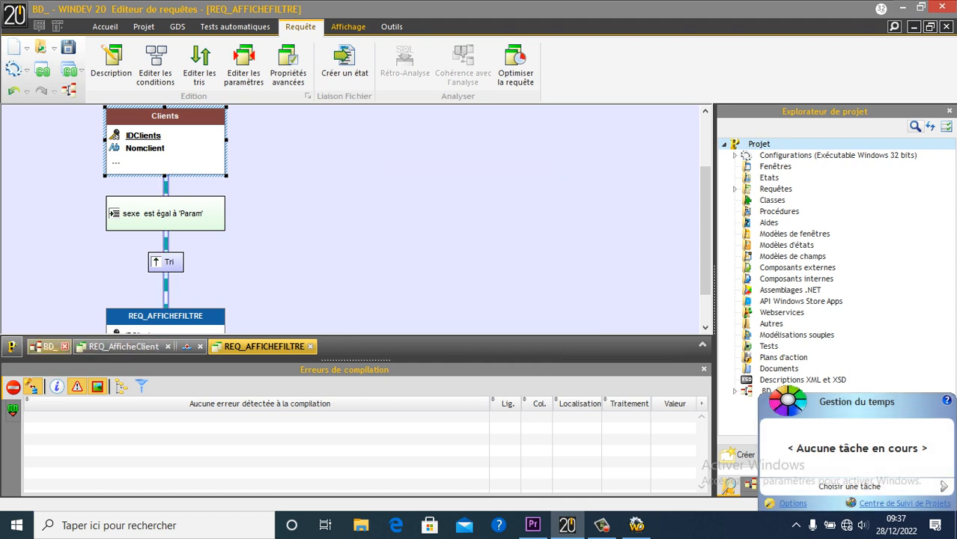
{"action": "left_click", "coordinate": [50, 346]}
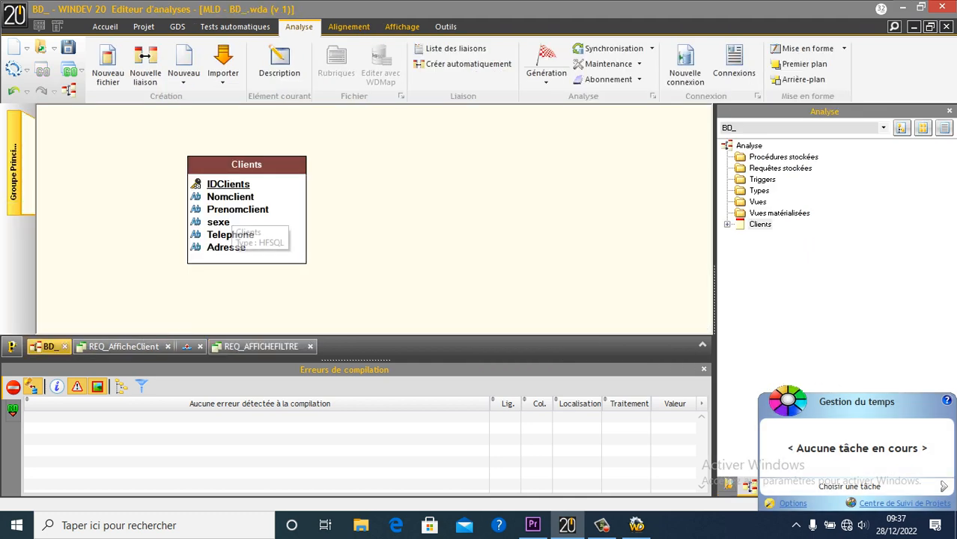
{"action": "right_click", "coordinate": [249, 212]}
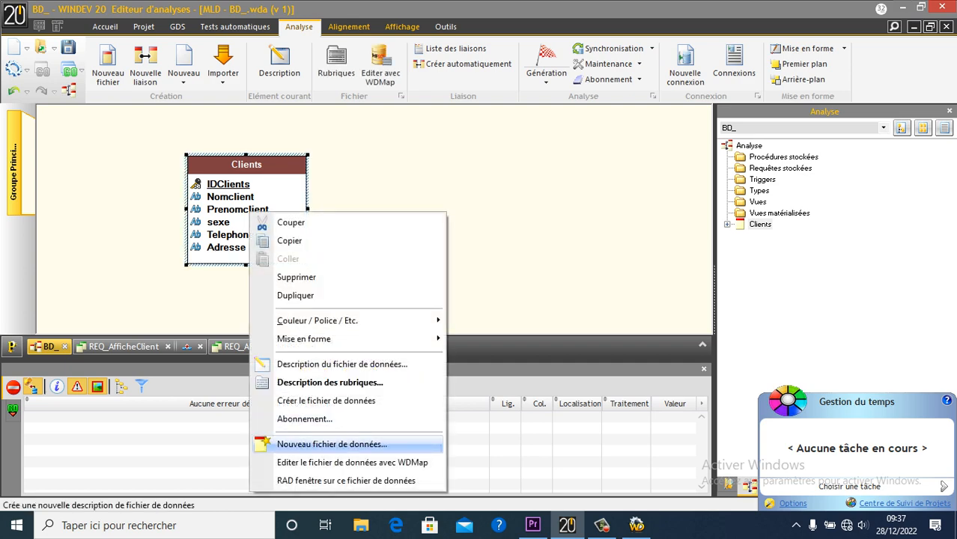
{"action": "left_click", "coordinate": [352, 462]}
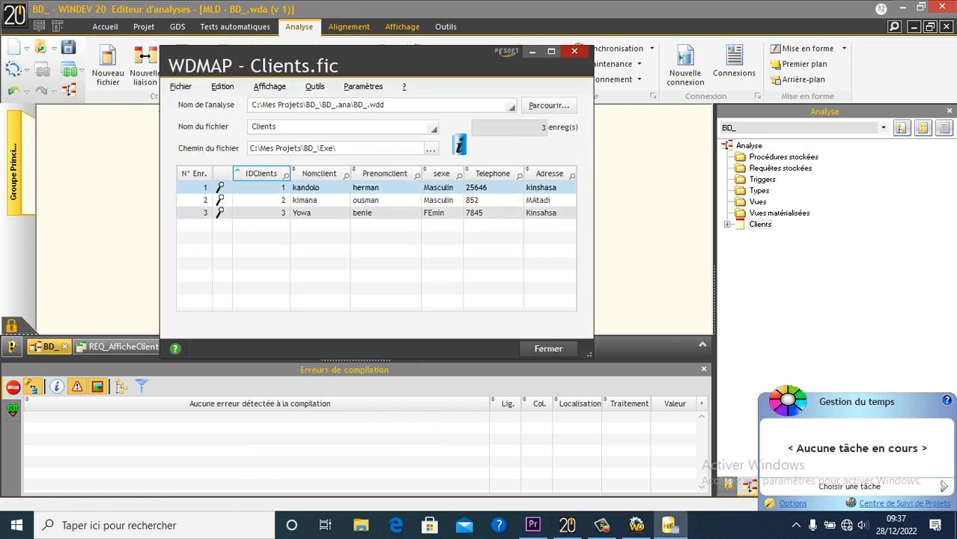
{"action": "double_click", "coordinate": [435, 213]}
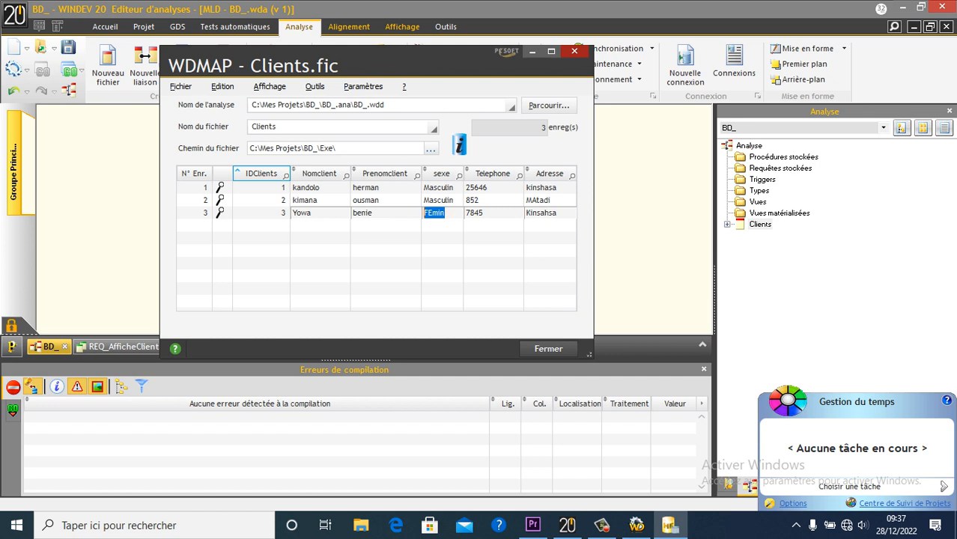
{"action": "type", "text": "Feminin"}
{"action": "key", "text": "Tab"}
{"action": "key", "text": "Tab"}
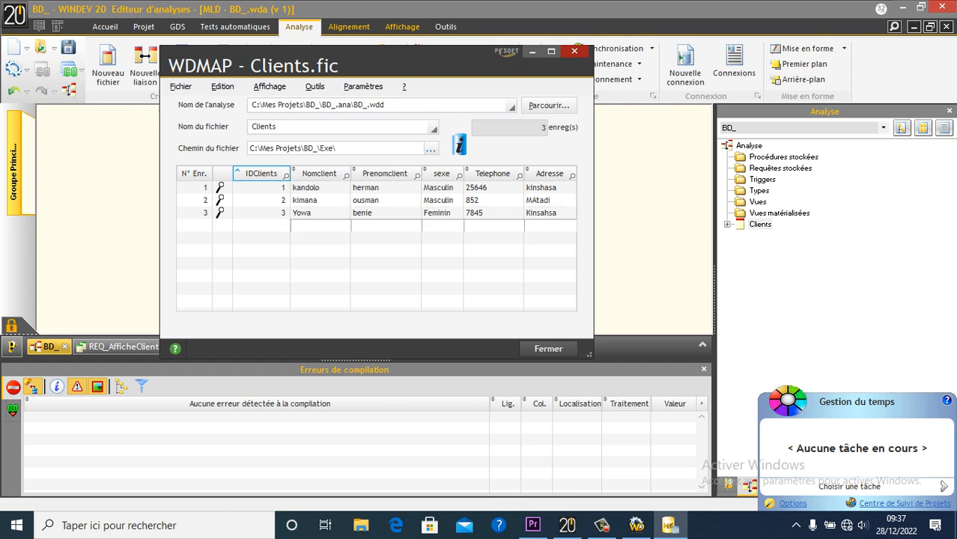
{"action": "left_click", "coordinate": [574, 51]}
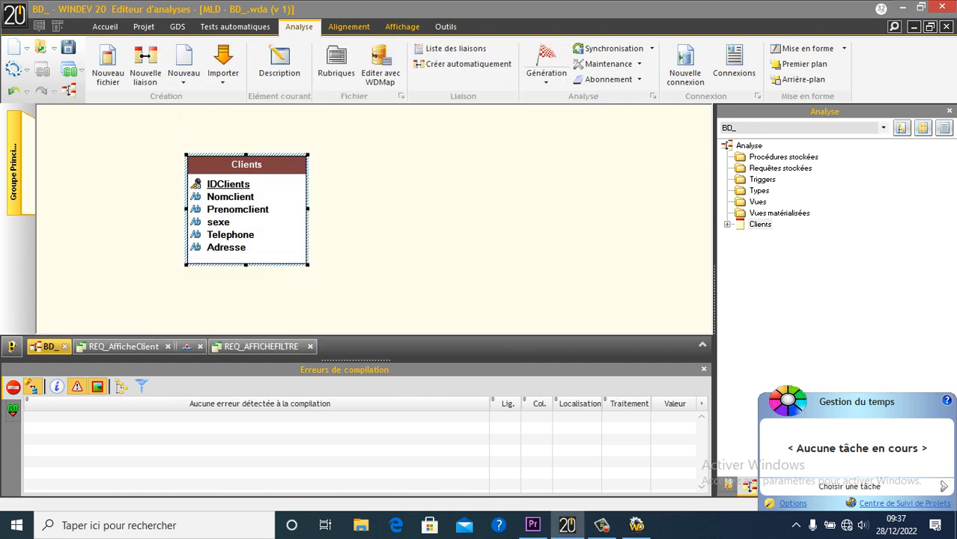
Test the REQ_AfficheClient query to preview all client records, and close the preview
{"action": "left_click", "coordinate": [123, 347]}
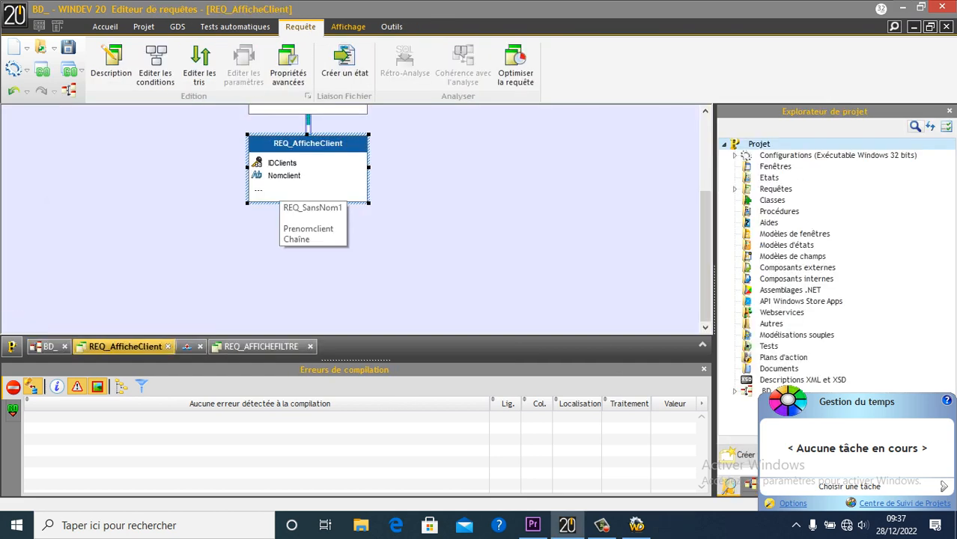
{"action": "scroll", "coordinate": [352, 217], "scroll_direction": "up", "scroll_amount": 3}
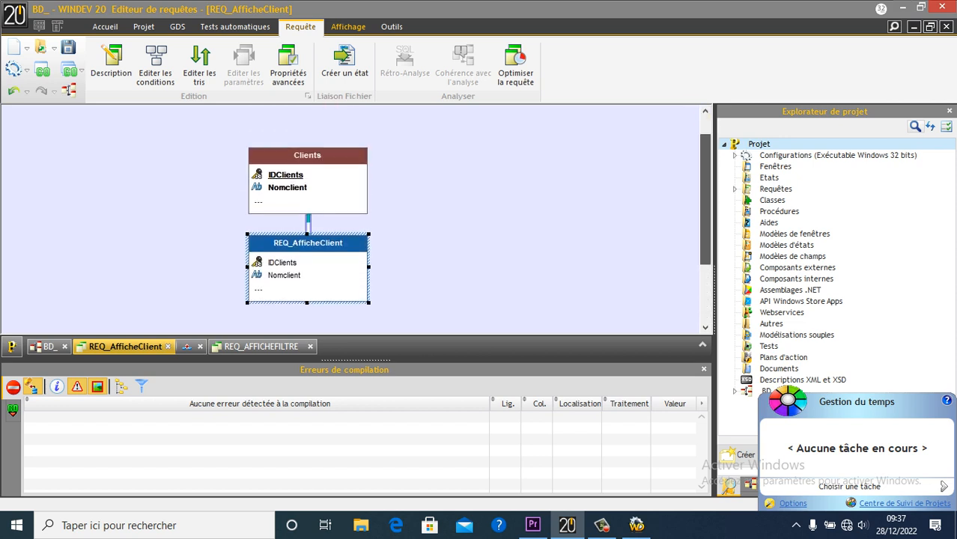
{"action": "right_click", "coordinate": [348, 256]}
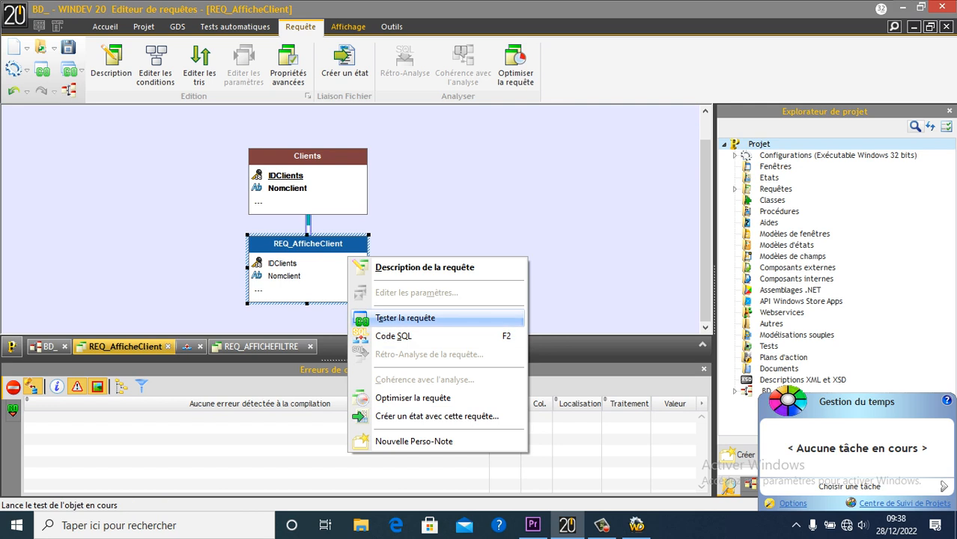
{"action": "left_click", "coordinate": [378, 318]}
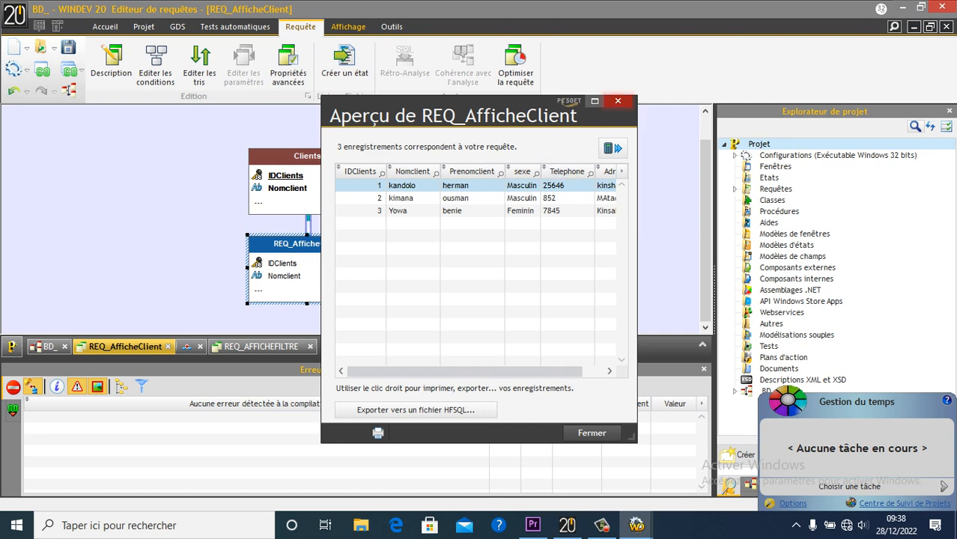
{"action": "left_click", "coordinate": [618, 101]}
Test the REQ_AFFICHEFILTRE query with Param set to Feminin, and close the preview
{"action": "left_click", "coordinate": [261, 347]}
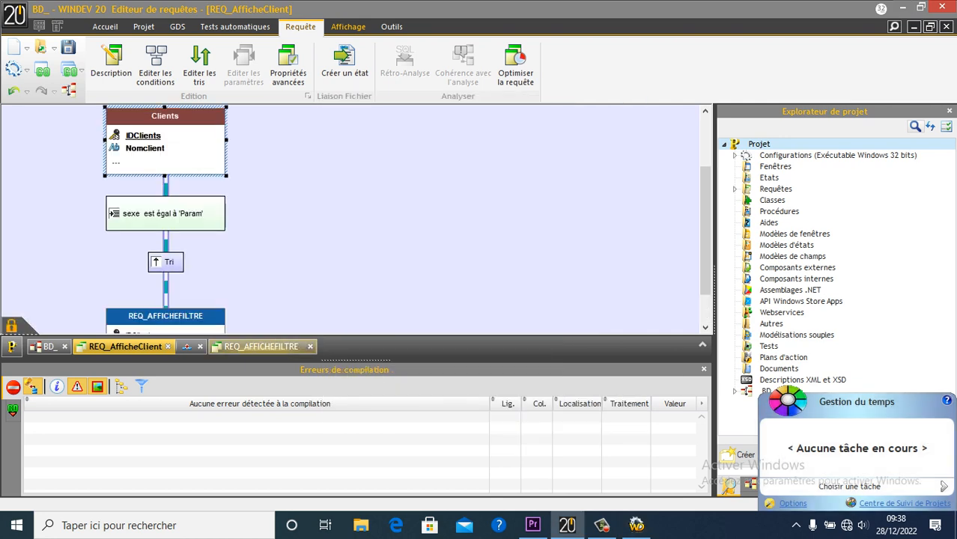
{"action": "right_click", "coordinate": [190, 158]}
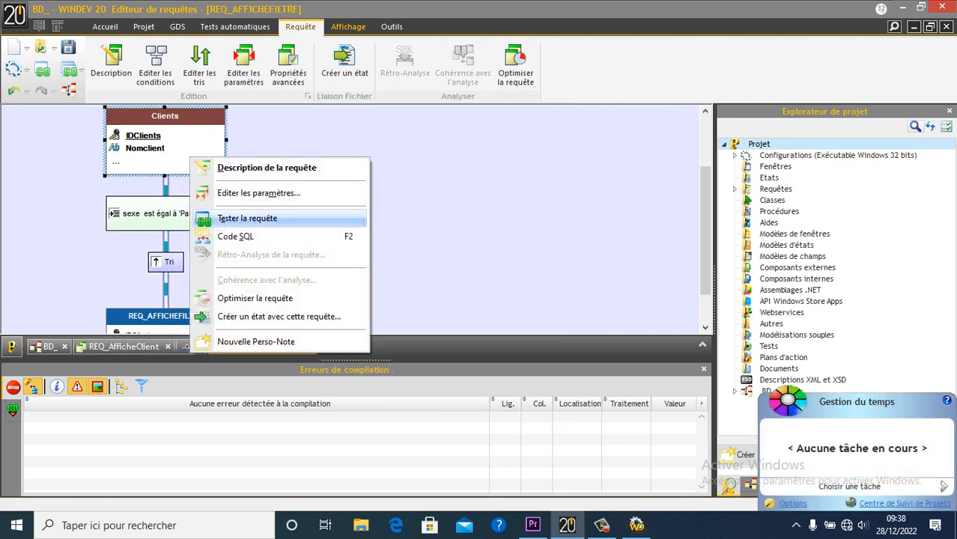
{"action": "left_click", "coordinate": [247, 218]}
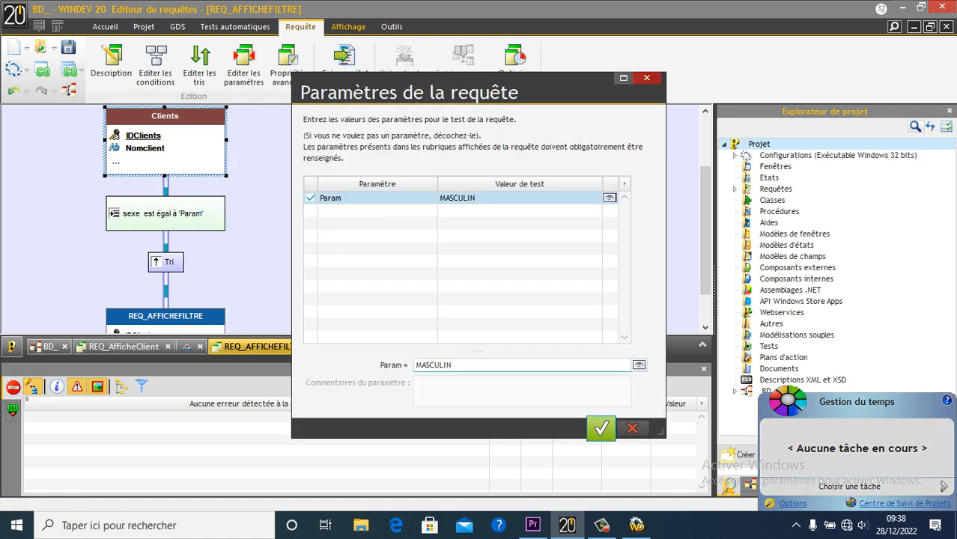
{"action": "left_click", "coordinate": [417, 365]}
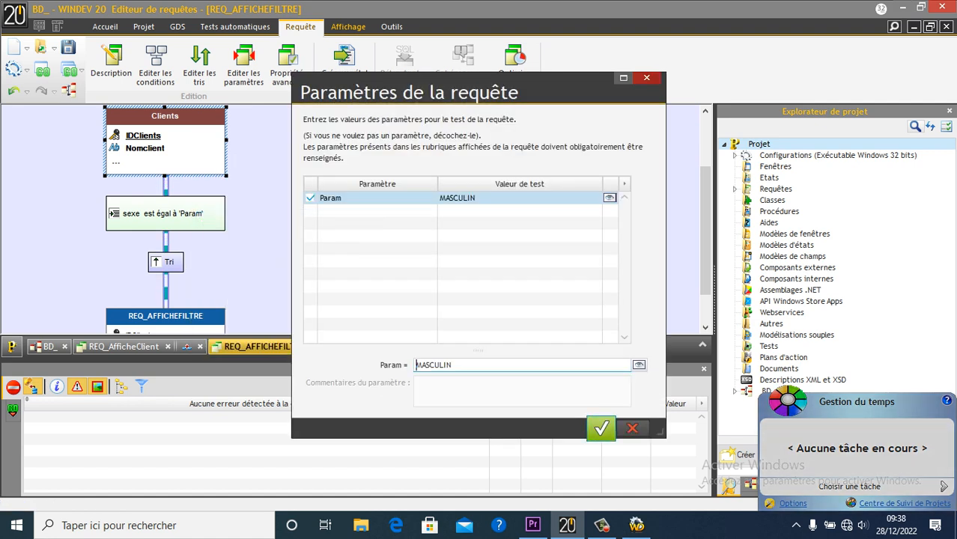
{"action": "left_click_drag", "start_coordinate": [452, 365], "coordinate": [416, 365]}
{"action": "key", "text": "BackSpace"}
{"action": "type", "text": "F"}
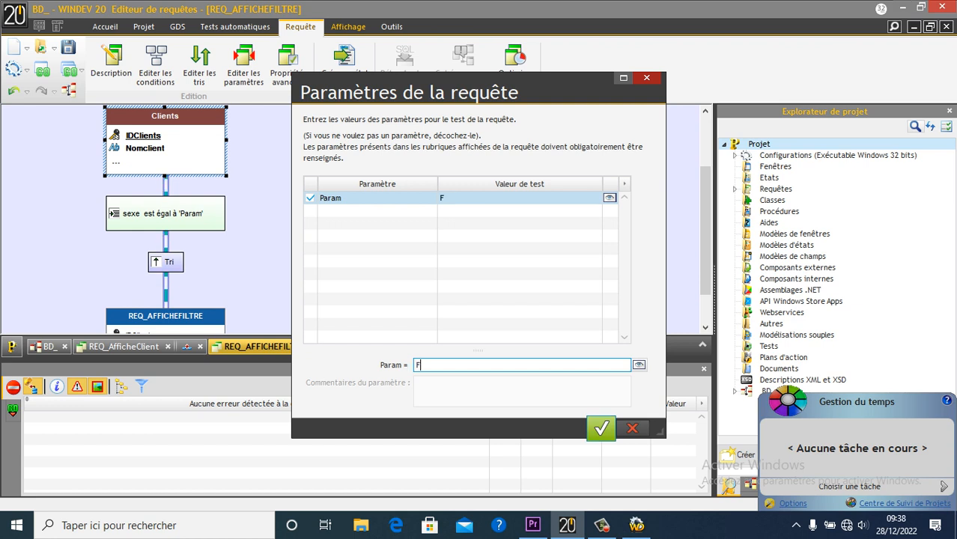
{"action": "type", "text": "eminin"}
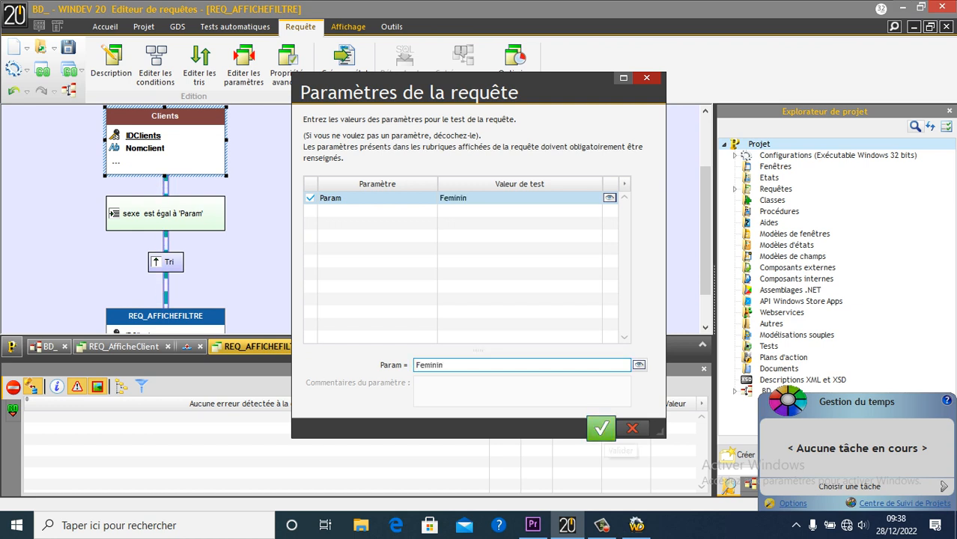
{"action": "left_click", "coordinate": [601, 427]}
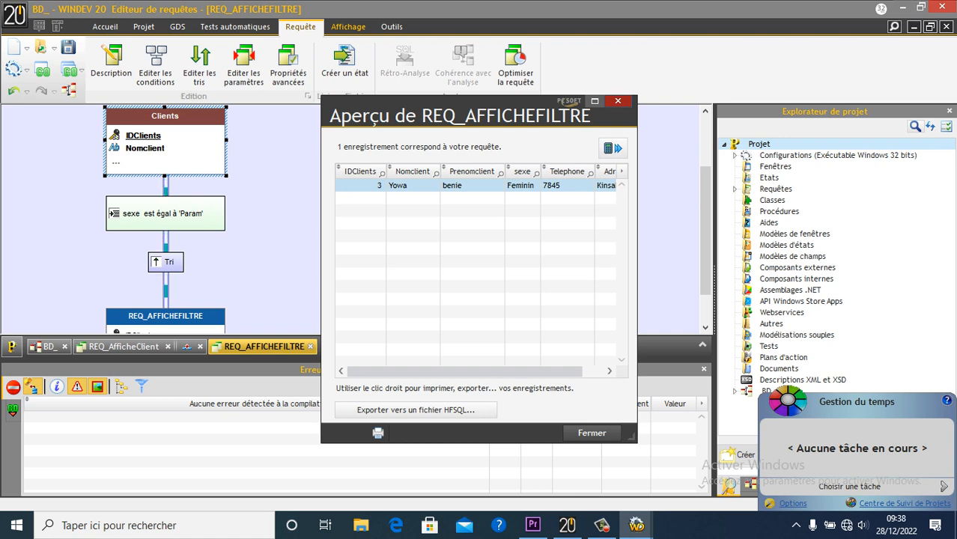
{"action": "left_click", "coordinate": [617, 101]}
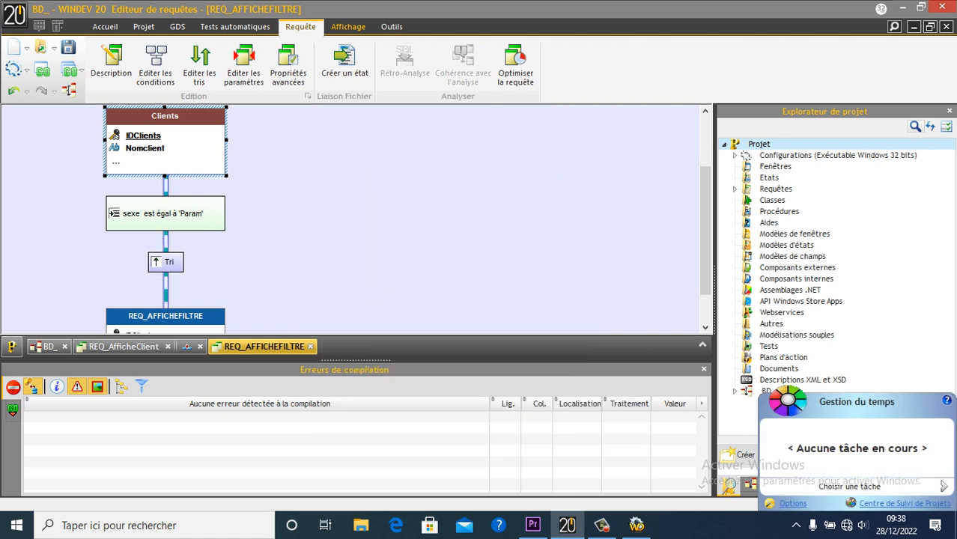
Create a new HFSQL Classic data file named Produits in the BD_ analysis, with an 8-byte automatic identifier
{"action": "left_click", "coordinate": [46, 347]}
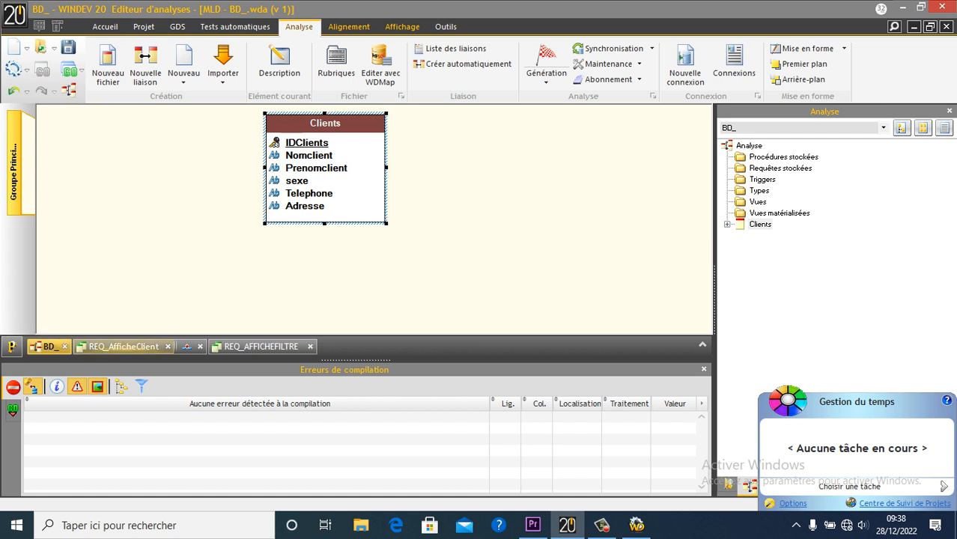
{"action": "mouse_move", "coordinate": [124, 346]}
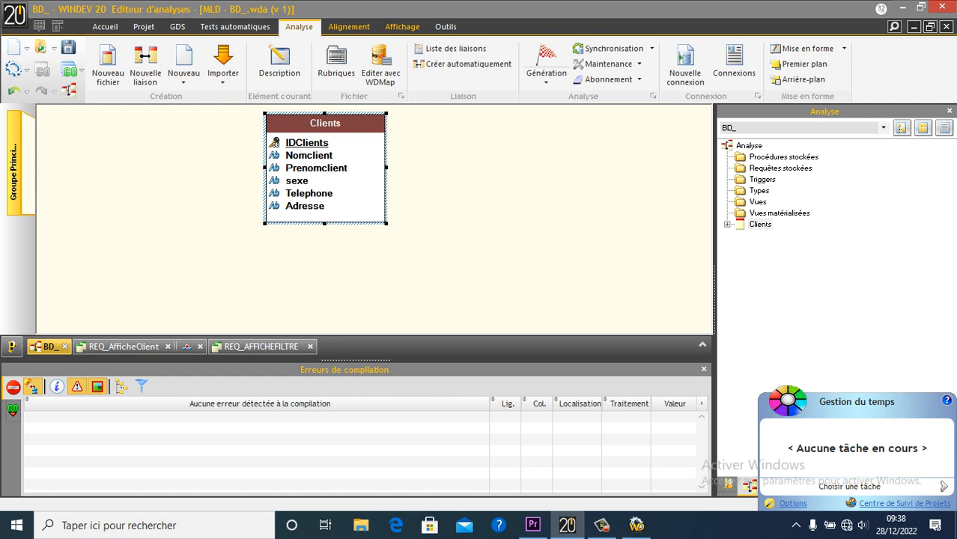
{"action": "left_click", "coordinate": [107, 66]}
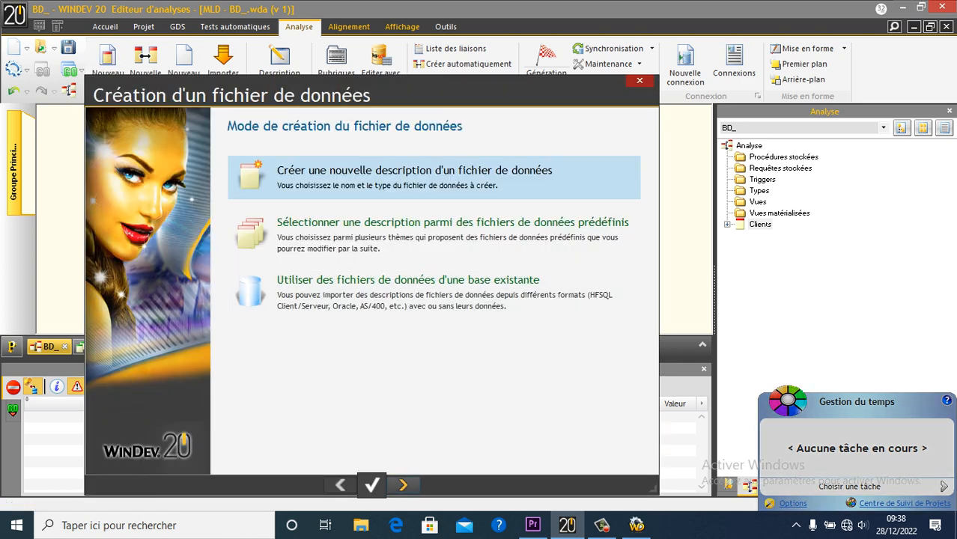
{"action": "left_click", "coordinate": [403, 485]}
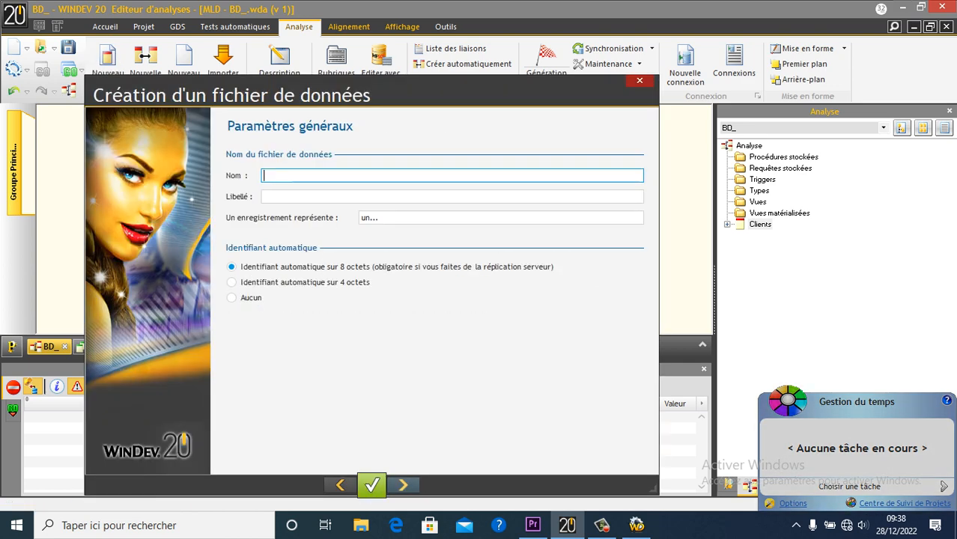
{"action": "type", "text": "Produits"}
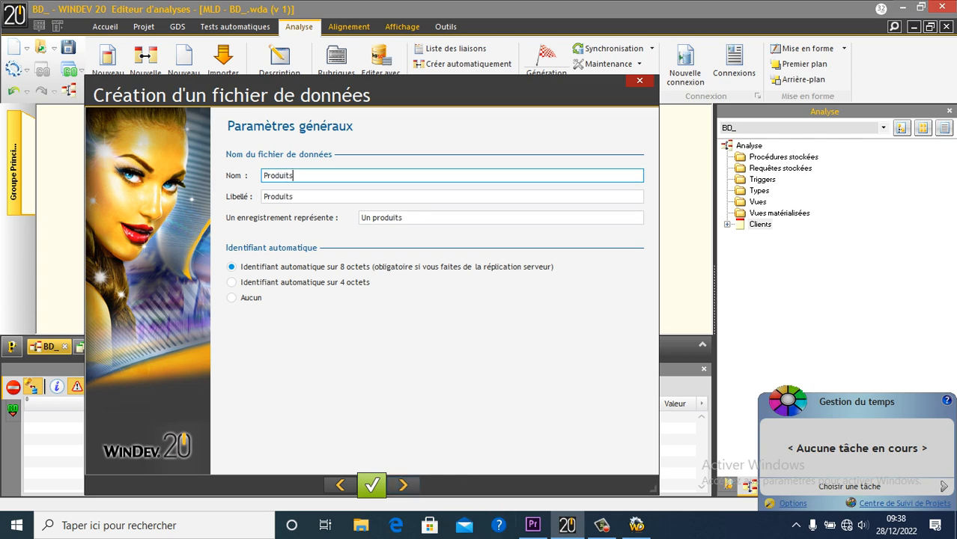
{"action": "left_click", "coordinate": [402, 485]}
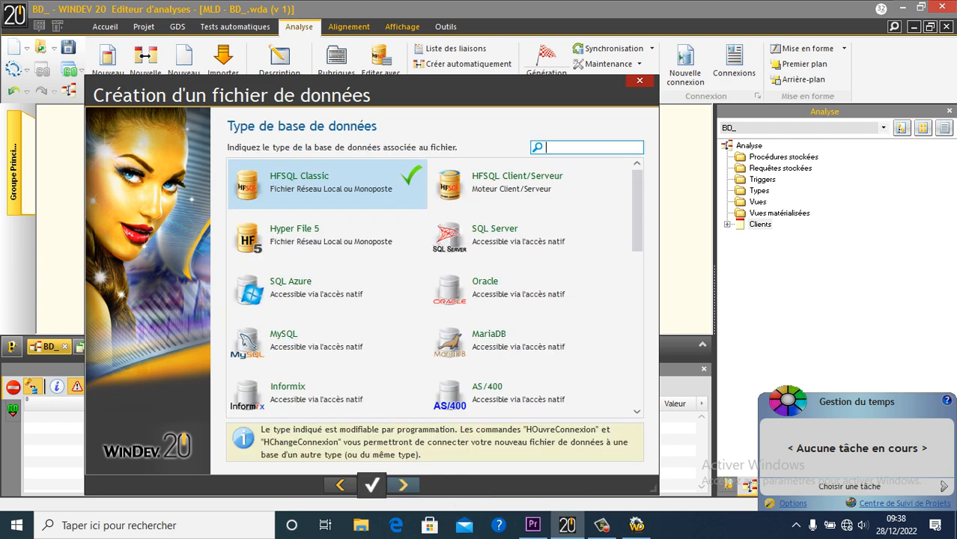
{"action": "left_click", "coordinate": [403, 485]}
{"action": "left_click", "coordinate": [372, 485]}
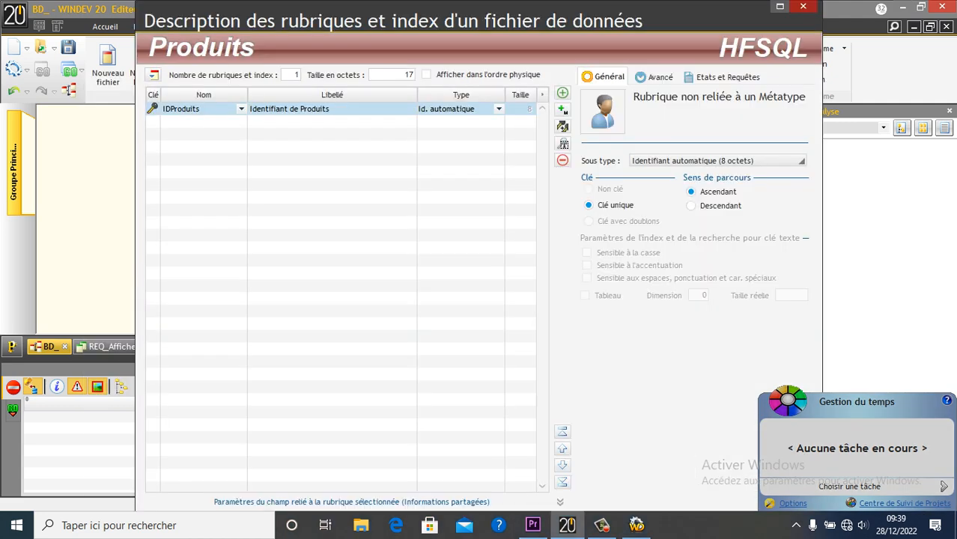
Add the text items NomPROD and Quantite to the Produits file below IDProduits
{"action": "left_click", "coordinate": [201, 121]}
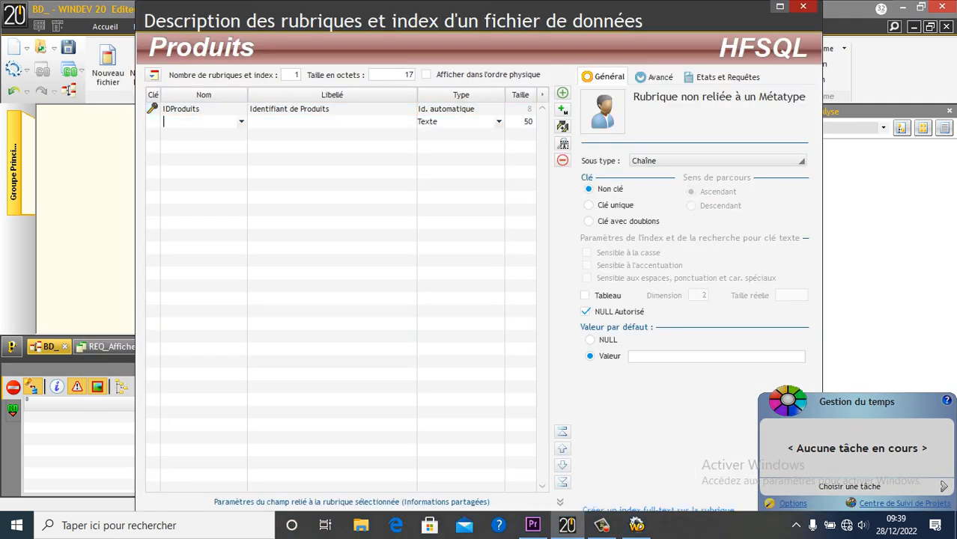
{"action": "type", "text": "NomPROD"}
{"action": "key", "text": "Return"}
{"action": "type", "text": "Q"}
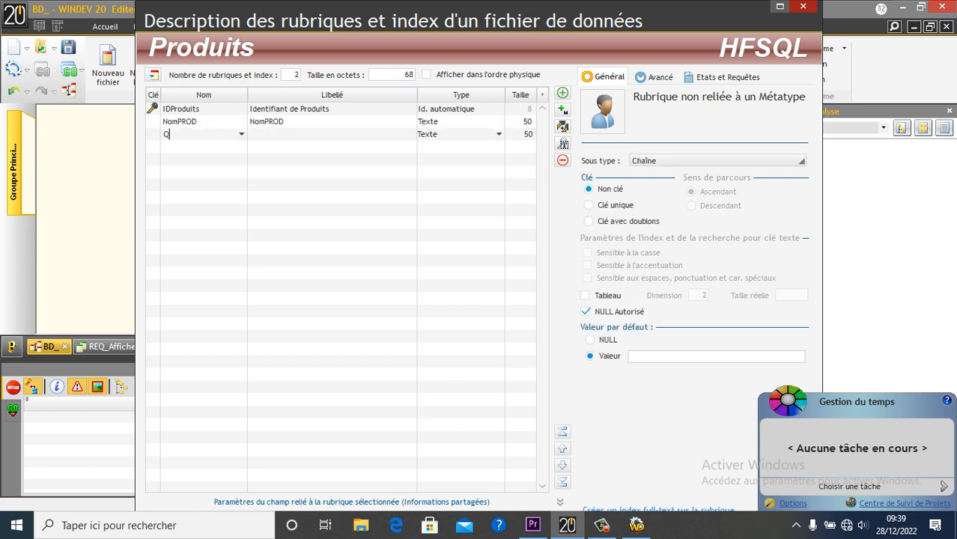
{"action": "type", "text": "UANT"}
{"action": "key", "text": "BackSpace"}
{"action": "key", "text": "BackSpace"}
{"action": "key", "text": "BackSpace"}
{"action": "key", "text": "BackSpace"}
{"action": "type", "text": "Uantu"}
{"action": "key", "text": "BackSpace"}
{"action": "type", "text": "ite"}
{"action": "left_click", "coordinate": [174, 135]}
{"action": "key", "text": "BackSpace"}
{"action": "type", "text": "u"}
{"action": "key", "text": "Return"}
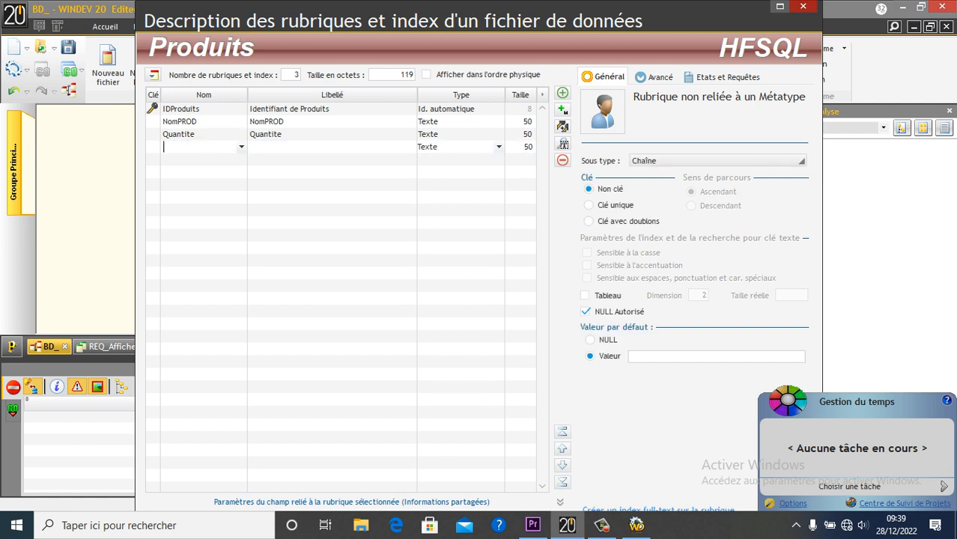
Add the items PU and Date to the Produits file below Quantite
{"action": "type", "text": "P"}
{"action": "key", "text": "BackSpace"}
{"action": "type", "text": "U"}
{"action": "key", "text": "Return"}
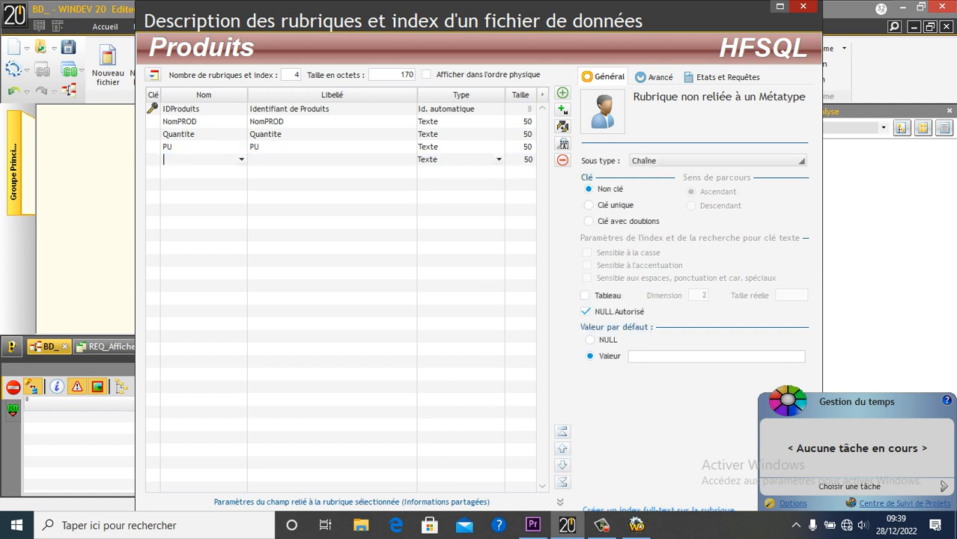
{"action": "type", "text": "Date"}
Set the size of the NomPROD item to 15
{"action": "left_click", "coordinate": [314, 121]}
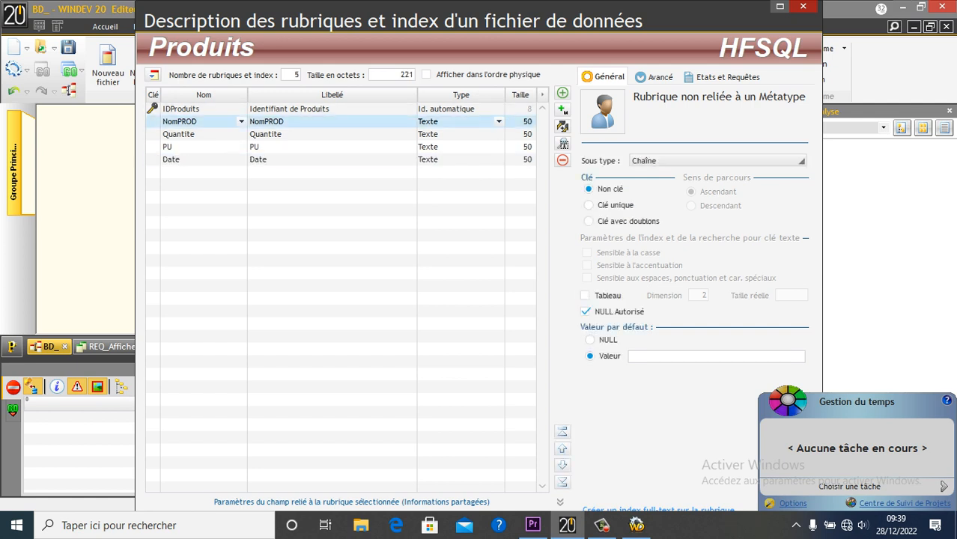
{"action": "left_click", "coordinate": [526, 121]}
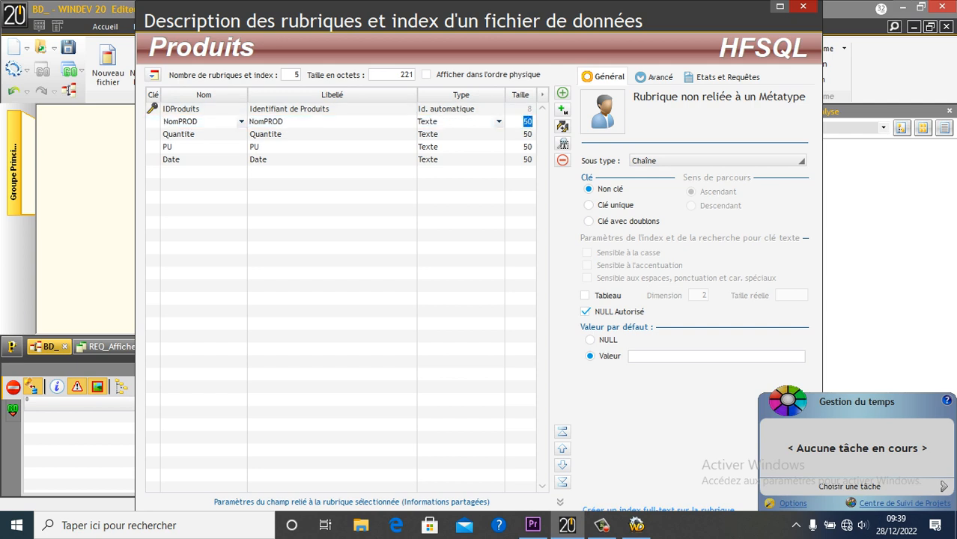
{"action": "type", "text": "1"}
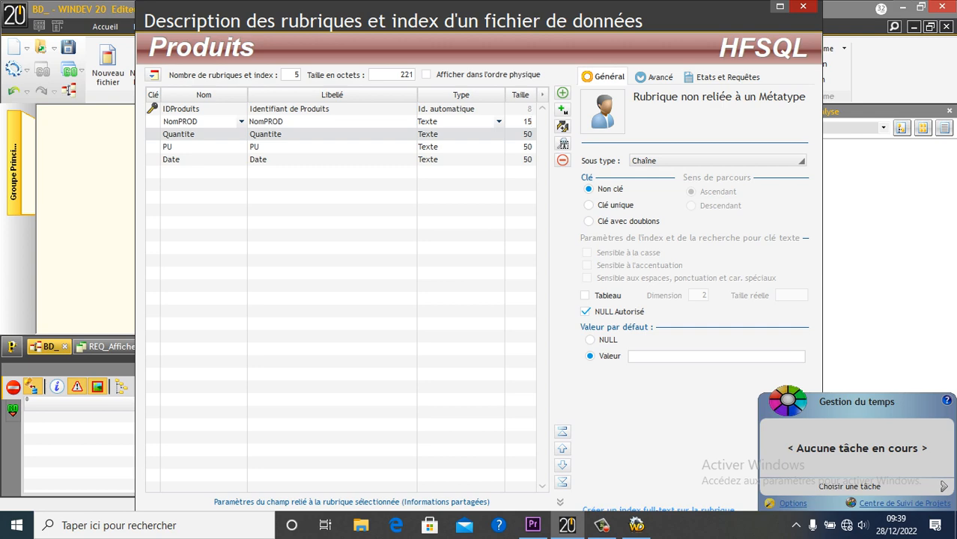
Set the Quantite item's type to Numérique and the PU item's type to Monétaire in the Produits file
{"action": "left_click", "coordinate": [498, 134]}
{"action": "left_click", "coordinate": [498, 134]}
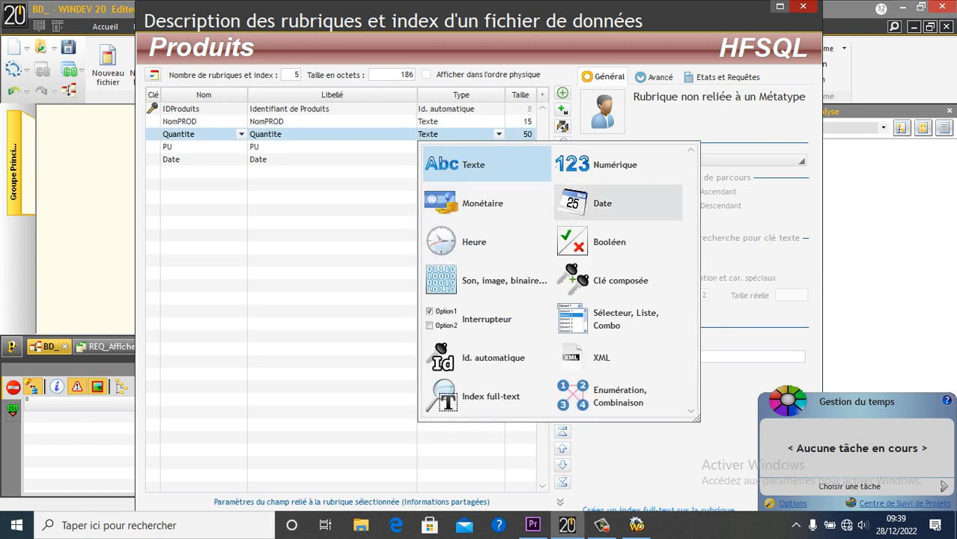
{"action": "left_click", "coordinate": [615, 165]}
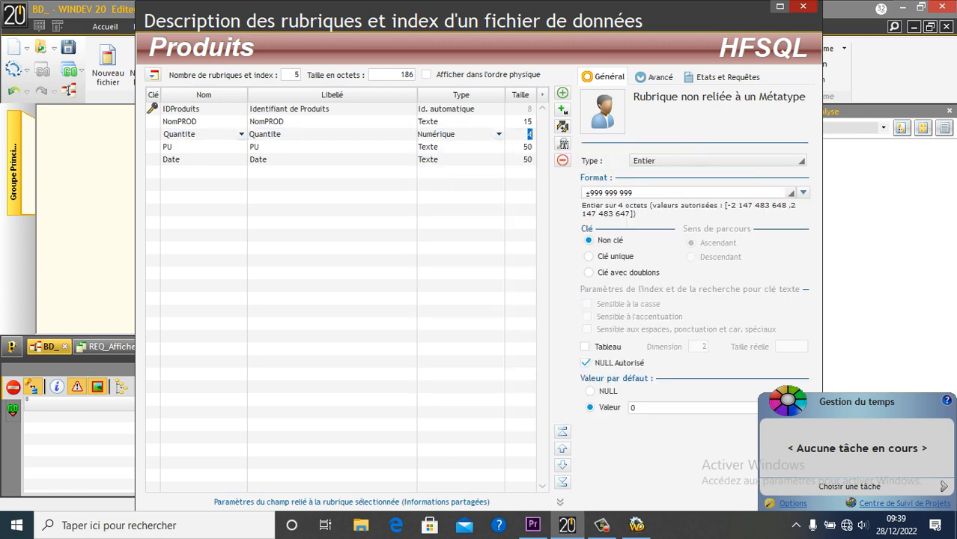
{"action": "left_click", "coordinate": [499, 147]}
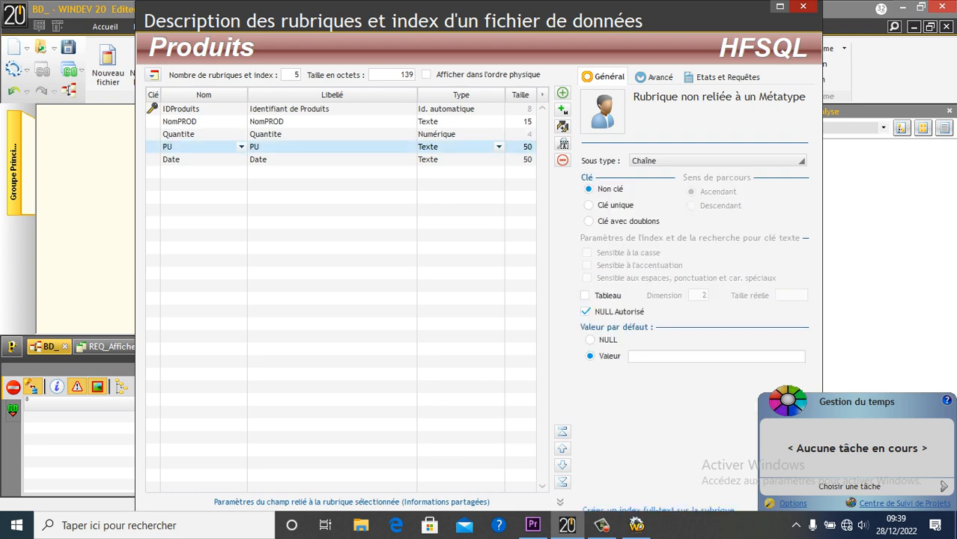
{"action": "left_click", "coordinate": [499, 146]}
{"action": "left_click", "coordinate": [482, 216]}
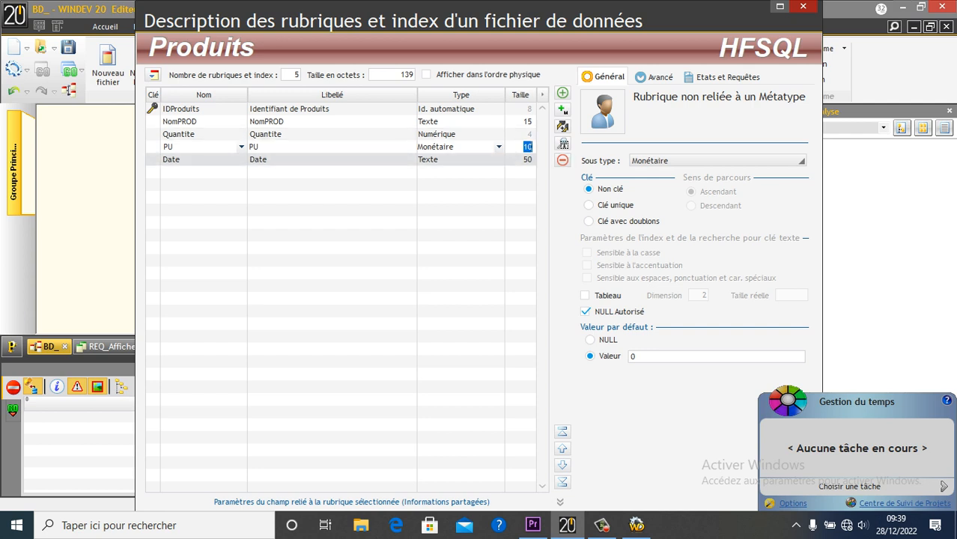
Set the type of the Date item in the Produits file to Date
{"action": "left_click", "coordinate": [498, 160]}
{"action": "left_click", "coordinate": [498, 160]}
{"action": "left_click", "coordinate": [592, 229]}
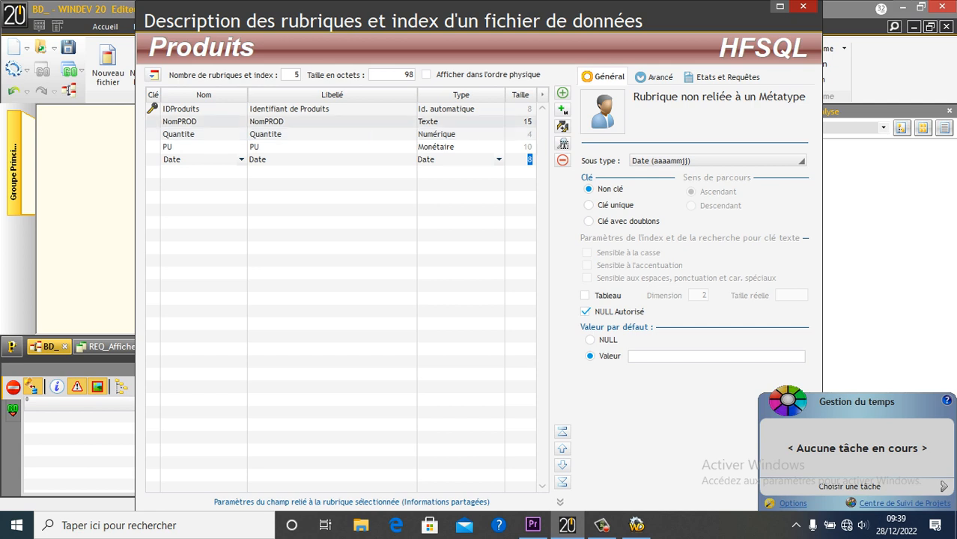
Make NomPROD, Quantite, PU and Date keys with duplicates (Clé avec doublons) and validate the Produits file description
{"action": "left_click", "coordinate": [456, 122]}
{"action": "left_click", "coordinate": [588, 221]}
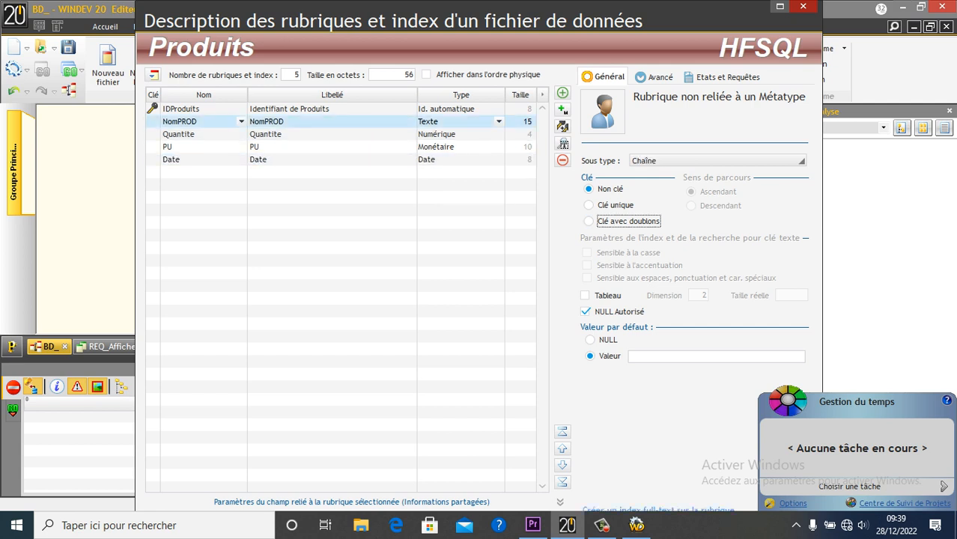
{"action": "left_click", "coordinate": [194, 134]}
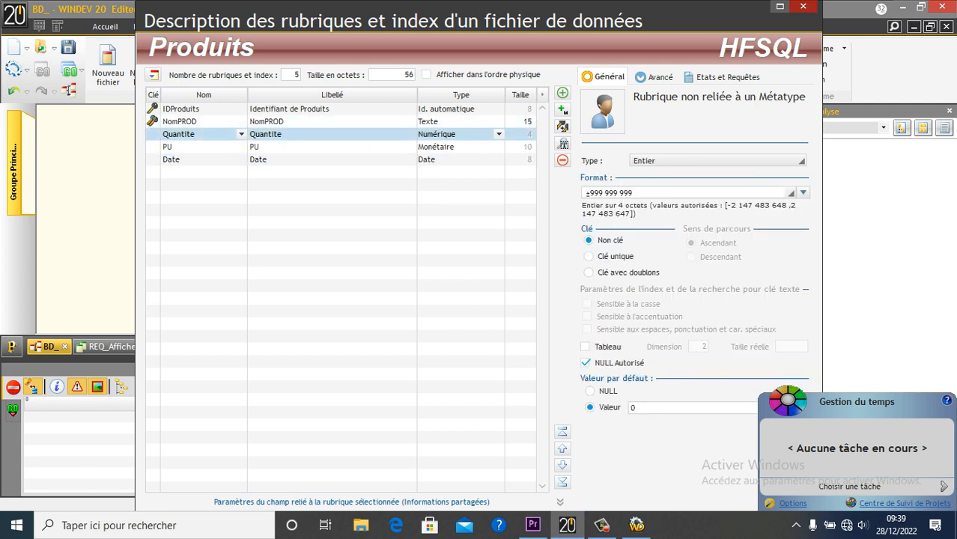
{"action": "left_click", "coordinate": [588, 271]}
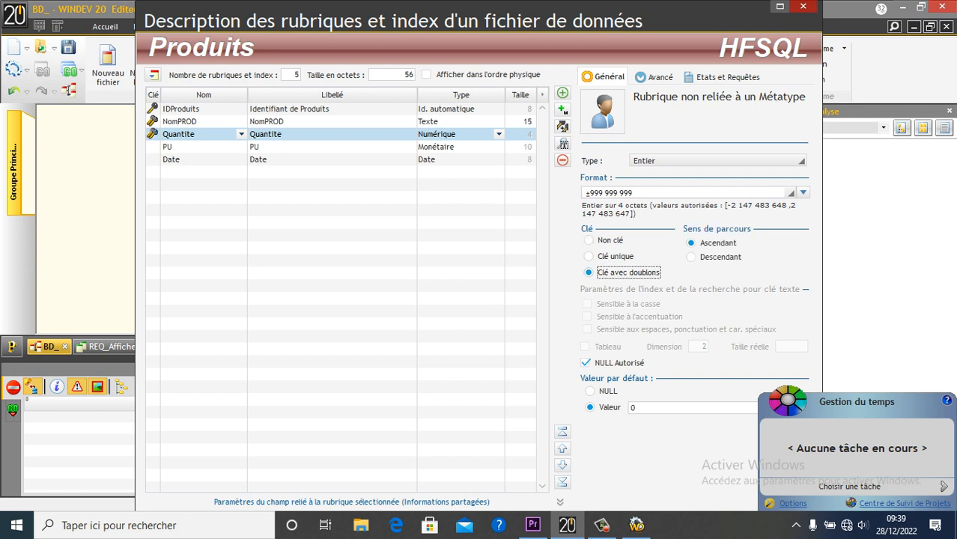
{"action": "left_click", "coordinate": [441, 147]}
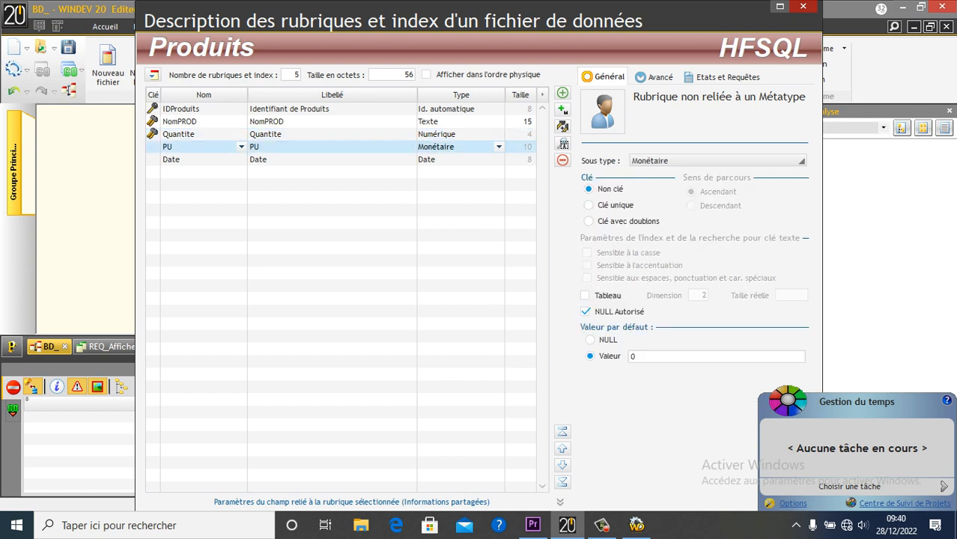
{"action": "left_click", "coordinate": [620, 221]}
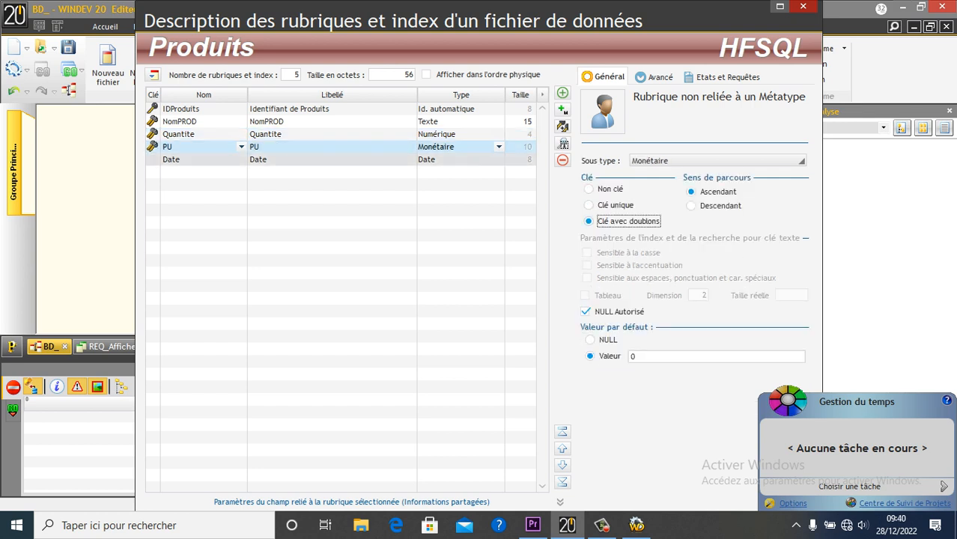
{"action": "left_click", "coordinate": [443, 160]}
{"action": "left_click", "coordinate": [620, 221]}
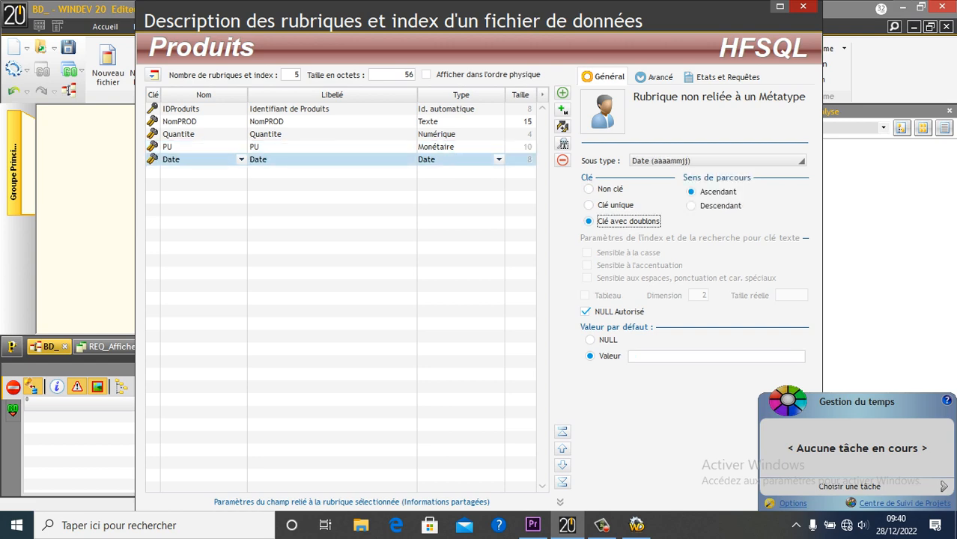
{"action": "key", "text": "Return"}
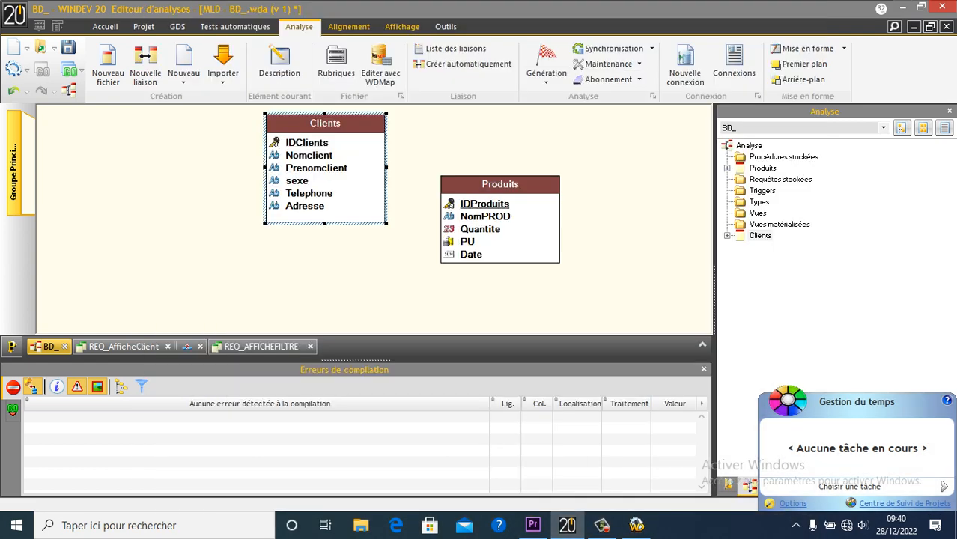
Arrange the Clients and Produits files side by side with a gap between them, and make the Produits box slightly taller
{"action": "left_click", "coordinate": [500, 206]}
{"action": "left_click_drag", "start_coordinate": [499, 206], "coordinate": [509, 166]}
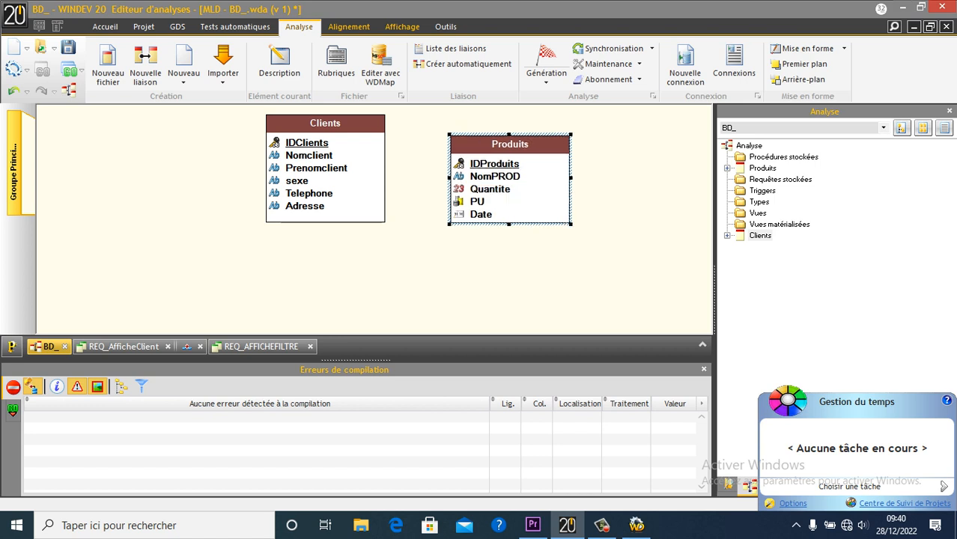
{"action": "left_click_drag", "start_coordinate": [324, 168], "coordinate": [264, 187]}
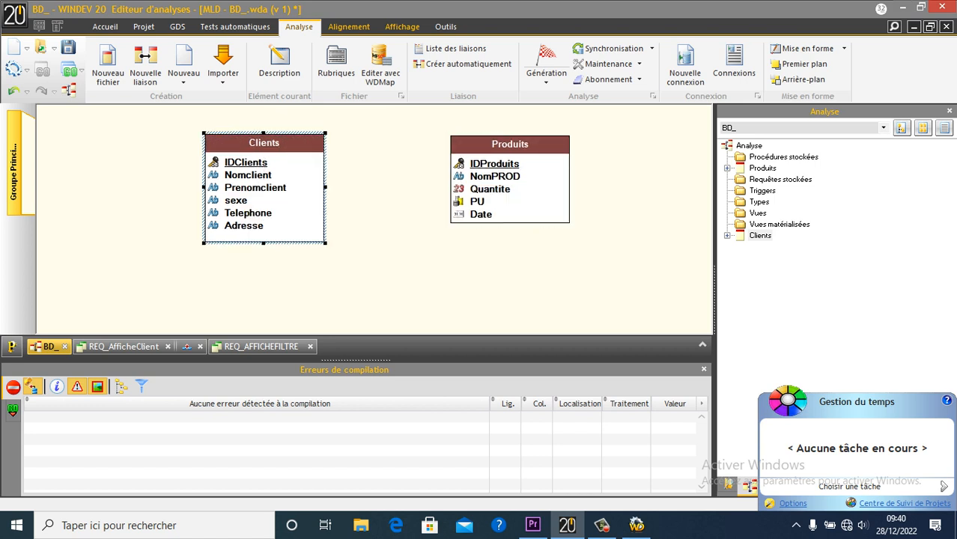
{"action": "left_click_drag", "start_coordinate": [482, 180], "coordinate": [404, 184]}
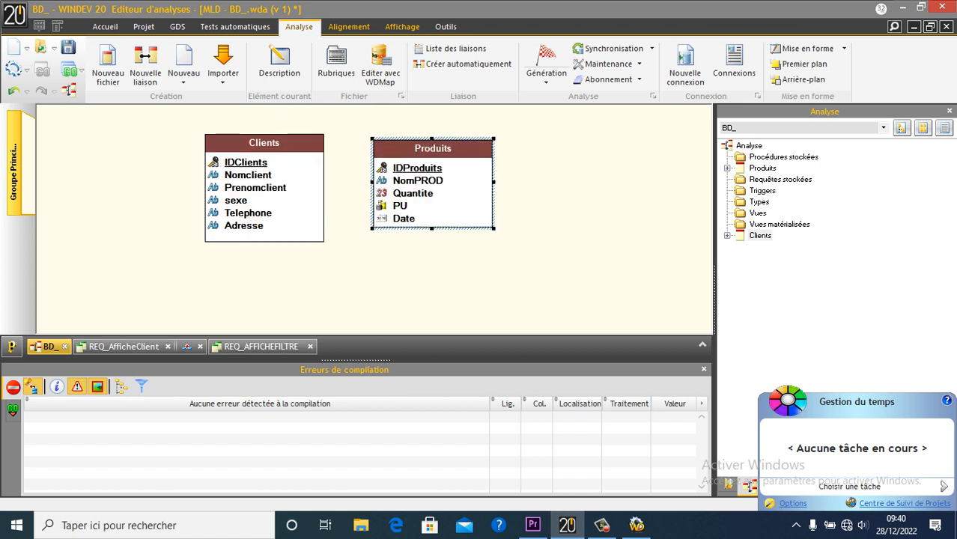
{"action": "left_click_drag", "start_coordinate": [431, 228], "coordinate": [431, 238]}
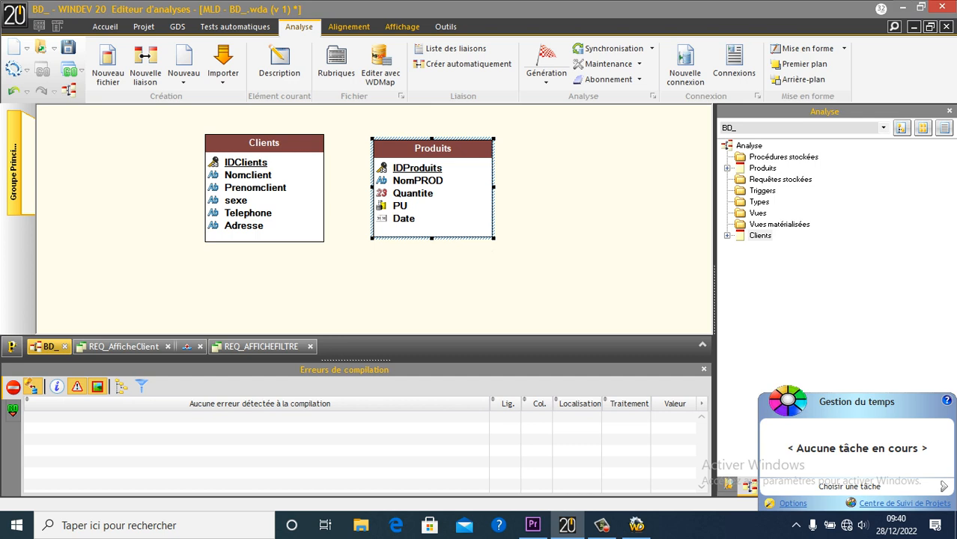
{"action": "left_click_drag", "start_coordinate": [310, 174], "coordinate": [276, 173]}
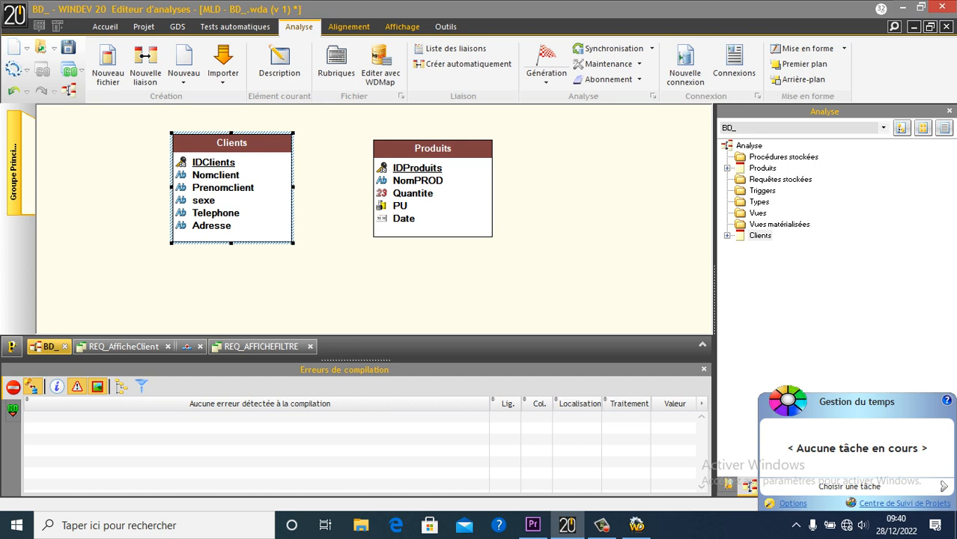
Create a new link from the Clients file to the Produits file
{"action": "left_click", "coordinate": [146, 65]}
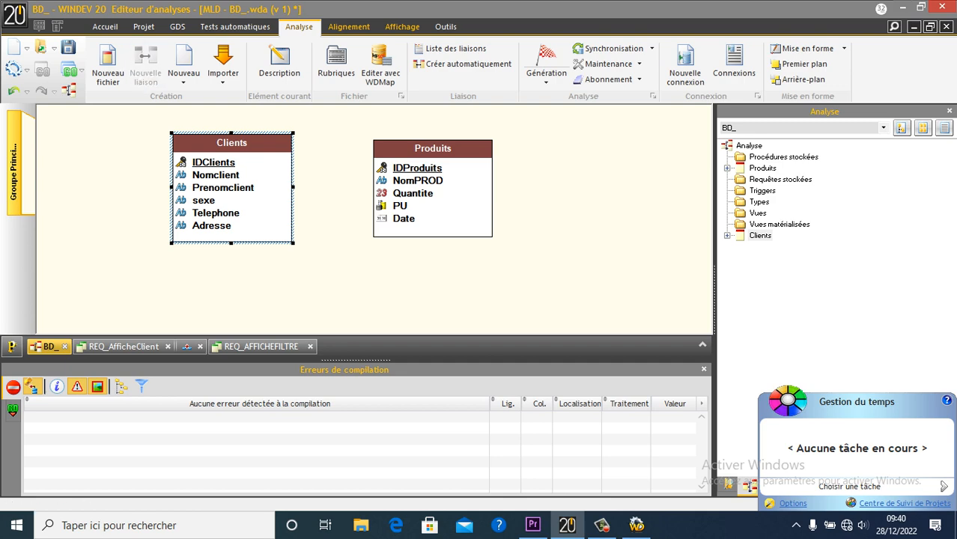
{"action": "left_click", "coordinate": [254, 189]}
{"action": "left_click", "coordinate": [382, 192]}
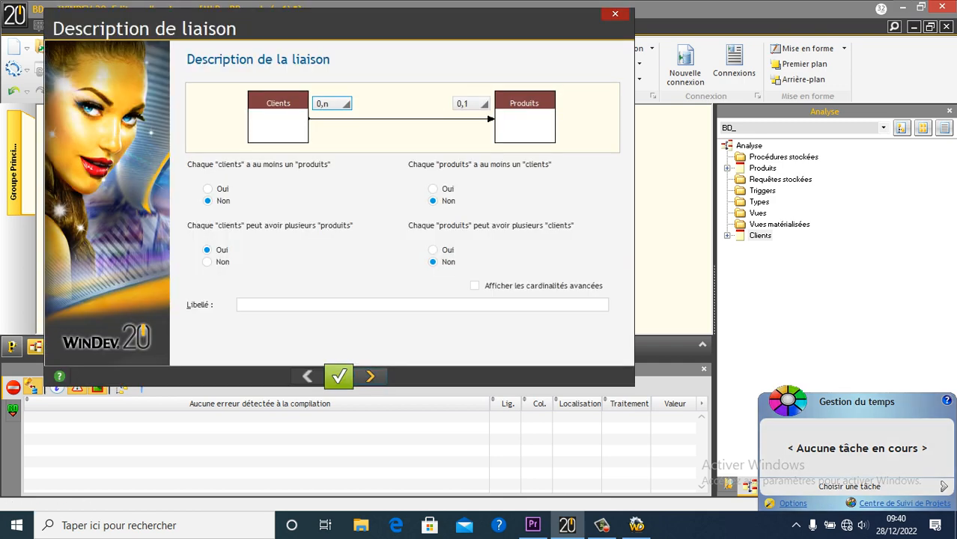
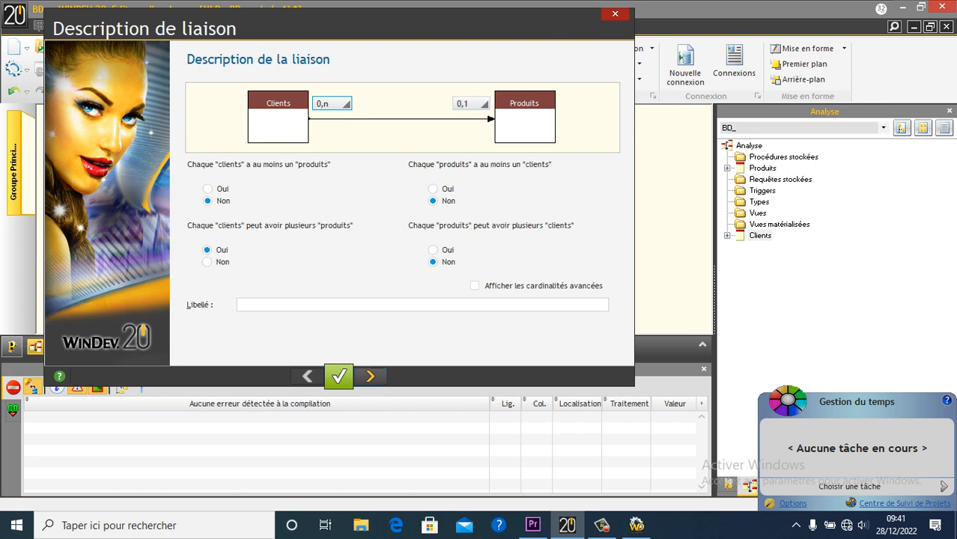
Set the link's cardinalities to 1,n on the Clients side and 1,1 on the Produits side
{"action": "left_click", "coordinate": [331, 103]}
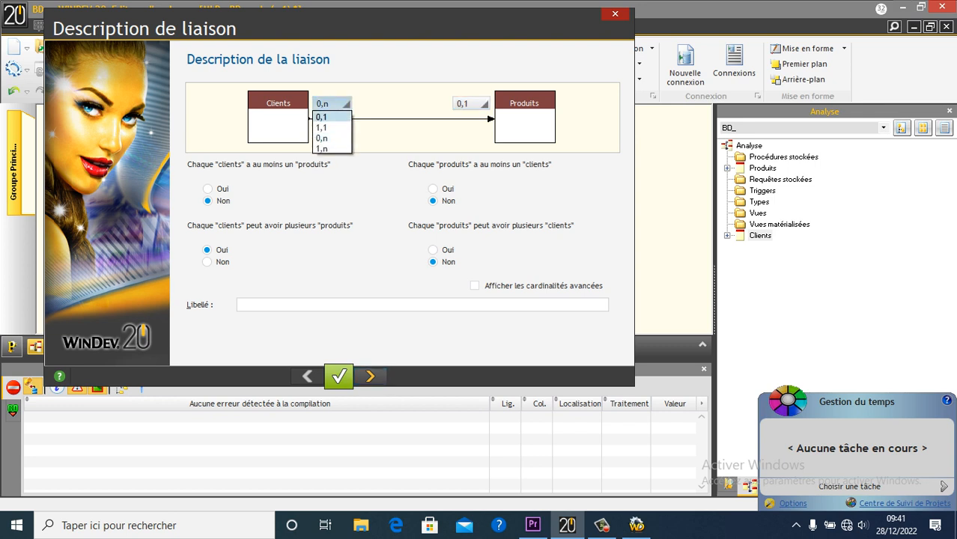
{"action": "left_click", "coordinate": [323, 148]}
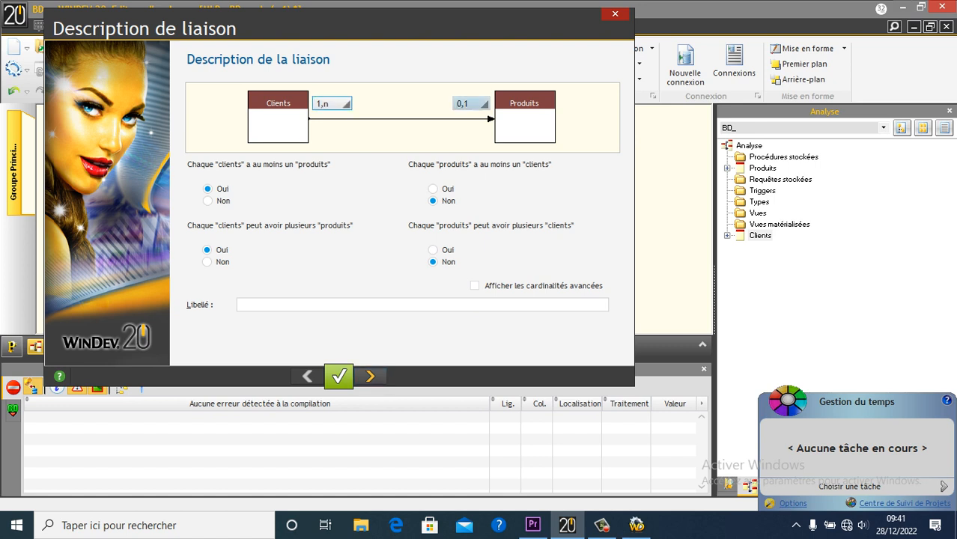
{"action": "left_click", "coordinate": [483, 104]}
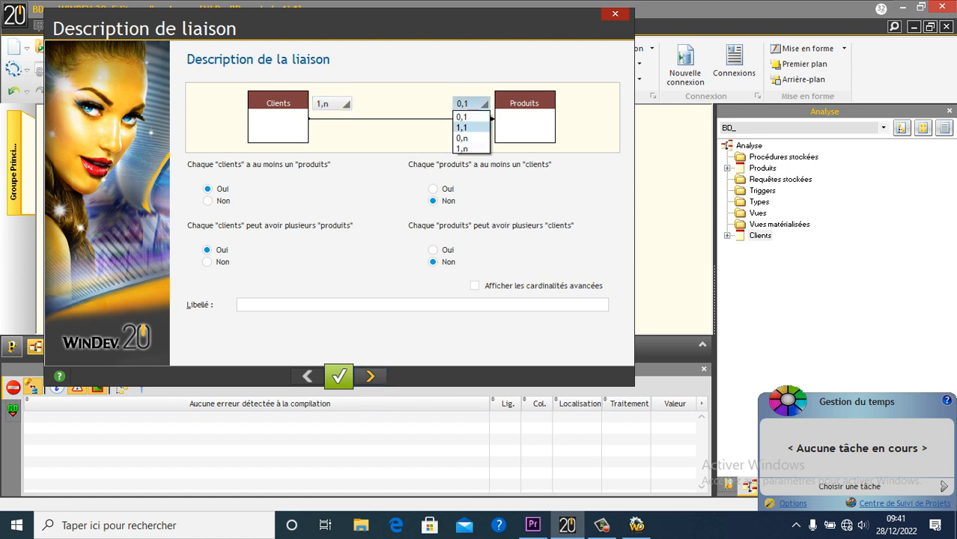
{"action": "left_click", "coordinate": [461, 127]}
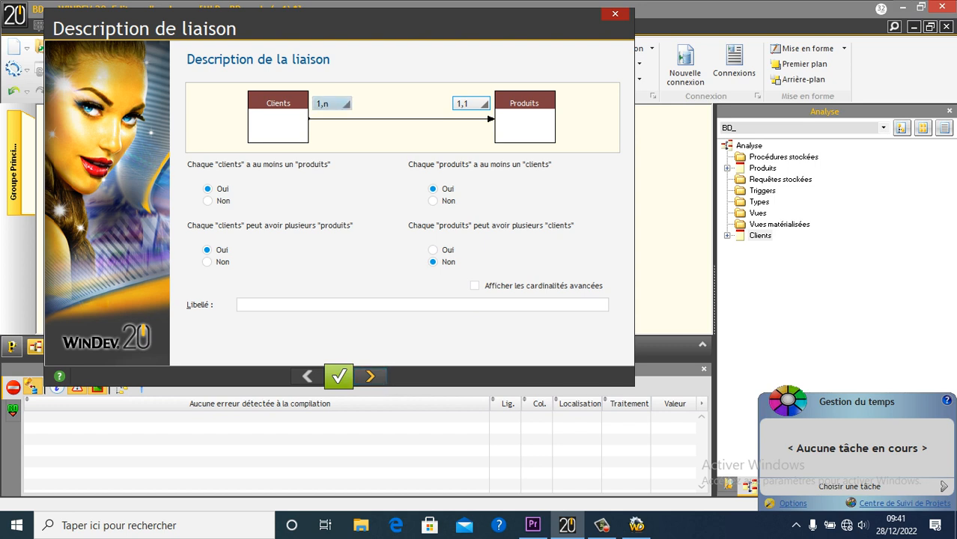
Set the link's cardinalities to 0,n on the Clients side and 0,1 on the Produits side
{"action": "left_click", "coordinate": [333, 104]}
{"action": "left_click", "coordinate": [330, 137]}
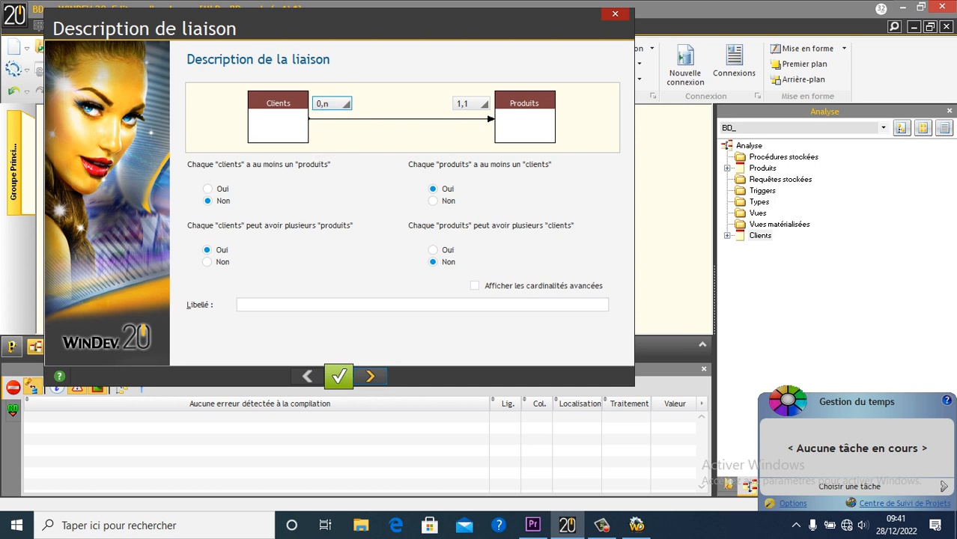
{"action": "left_click", "coordinate": [483, 104]}
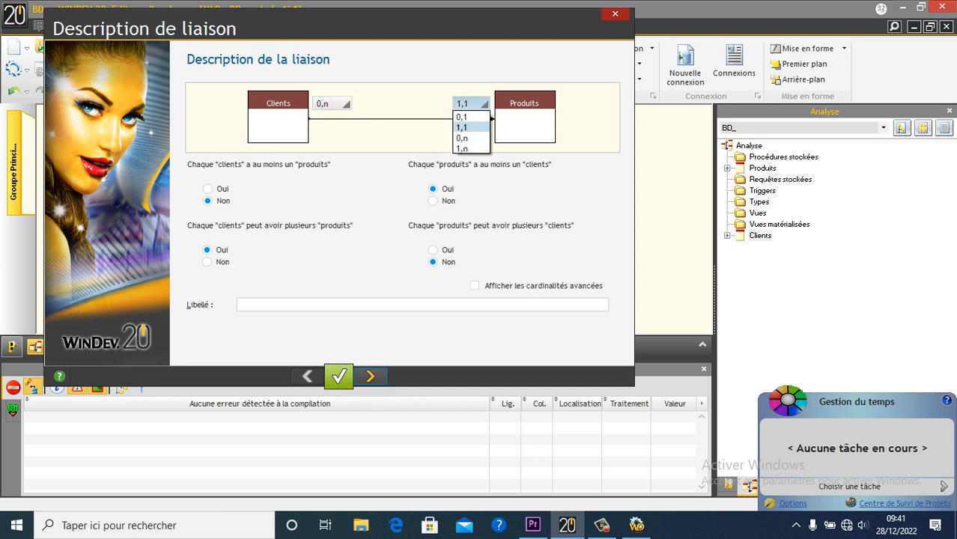
{"action": "left_click", "coordinate": [461, 116]}
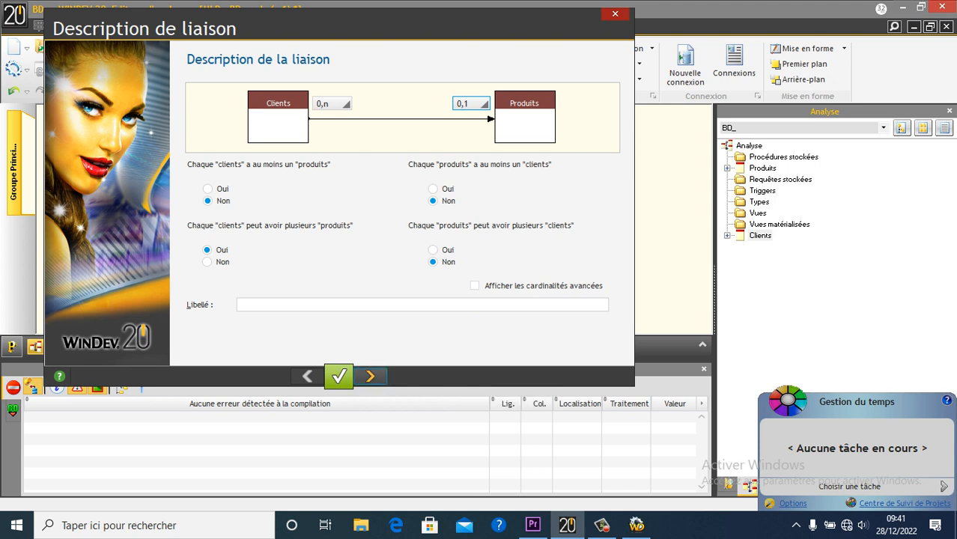
Use IDClients as the link's unique key and create a new linked key named IDClients in Produits
{"action": "left_click", "coordinate": [369, 376]}
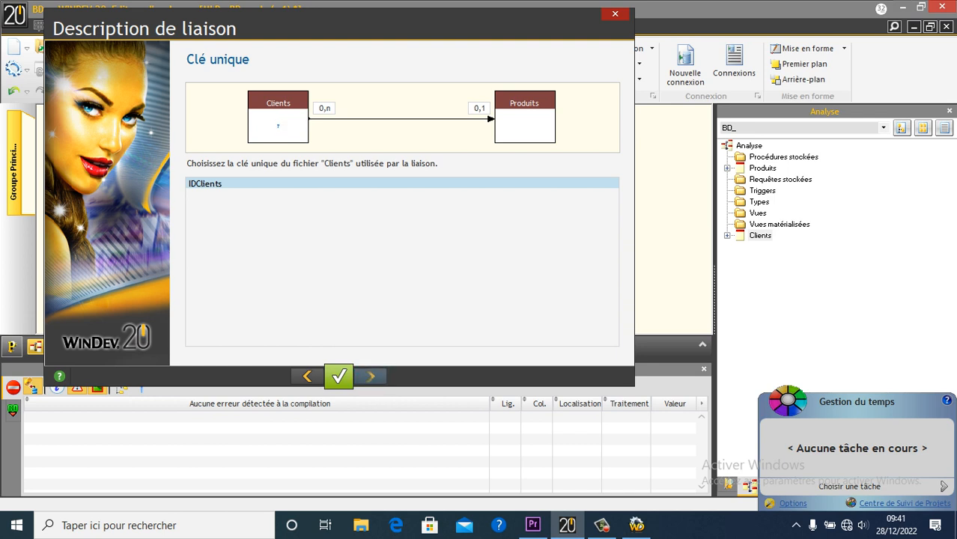
{"action": "left_click", "coordinate": [370, 376]}
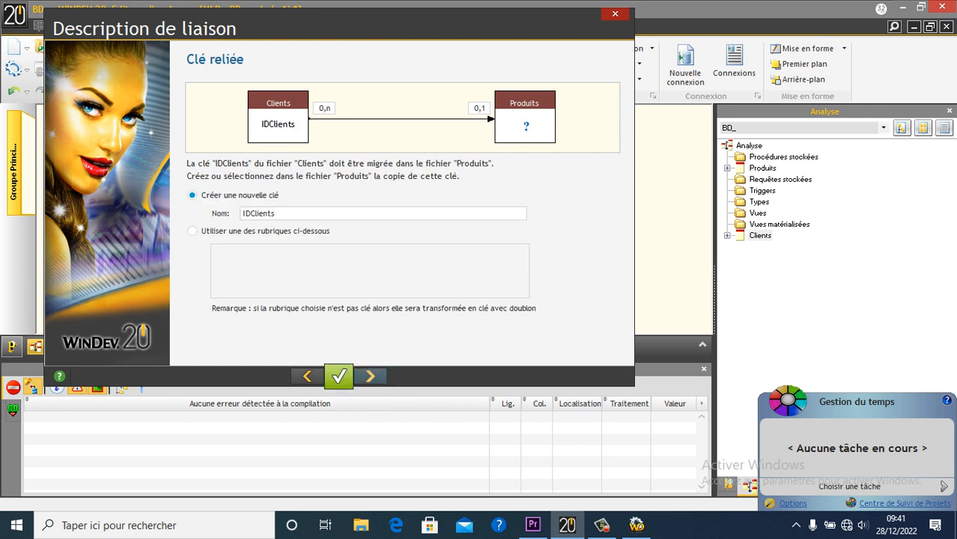
{"action": "left_click", "coordinate": [370, 375]}
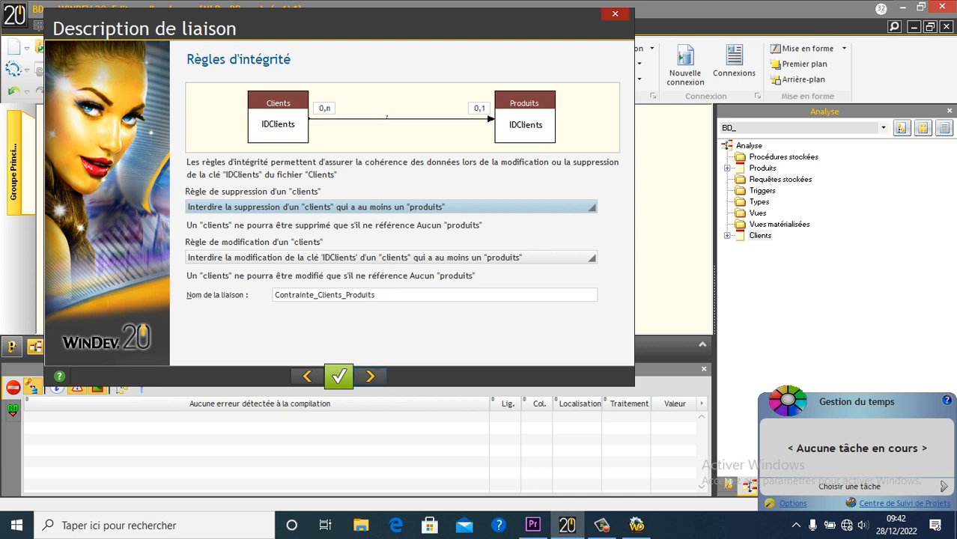
Keep the integrity rules that forbid deleting a client, or modifying its IDClients key, when it has at least one product
{"action": "left_click", "coordinate": [591, 207]}
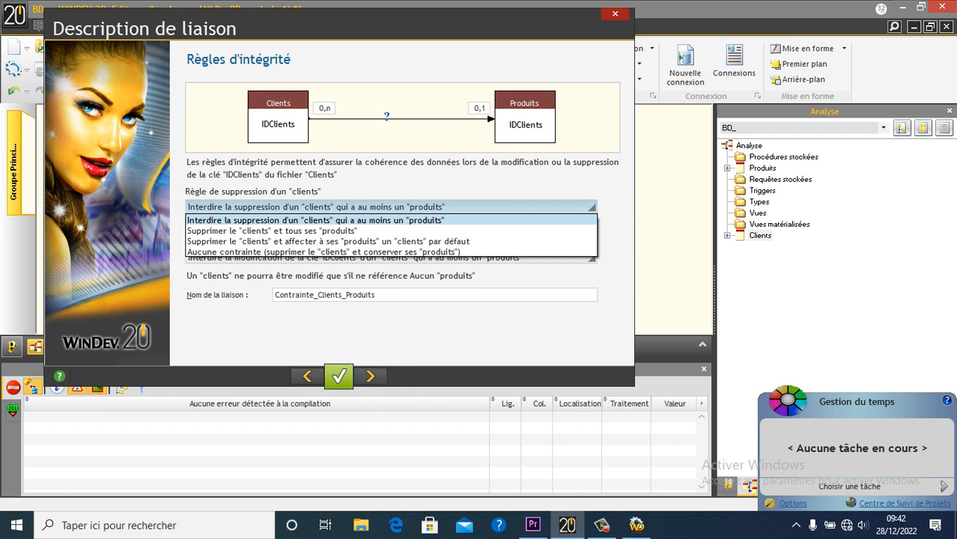
{"action": "right_click", "coordinate": [547, 180]}
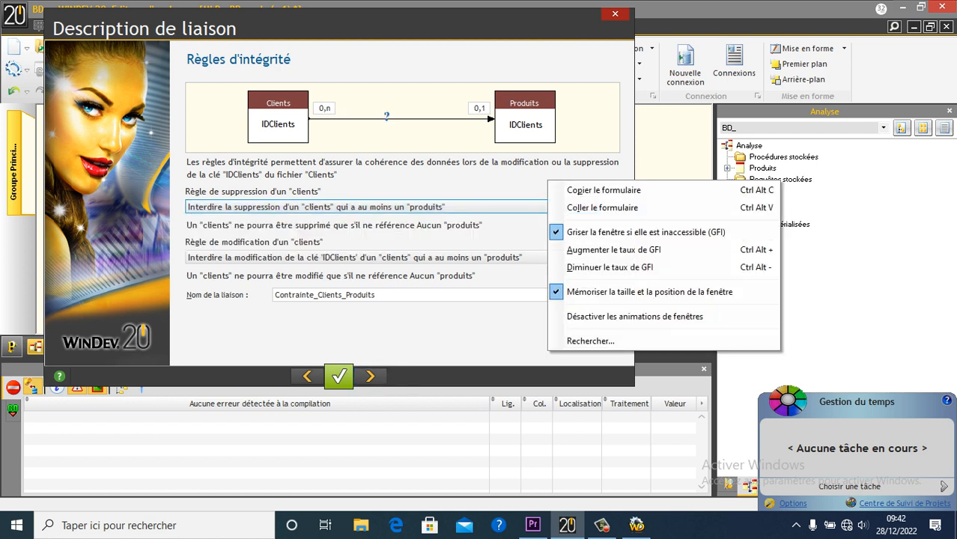
{"action": "key", "text": "Escape"}
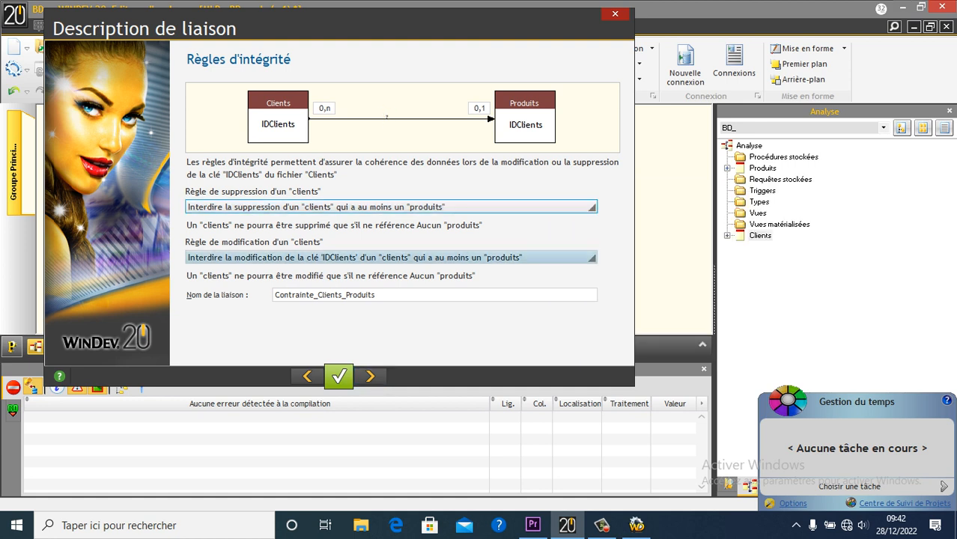
{"action": "left_click", "coordinate": [590, 258]}
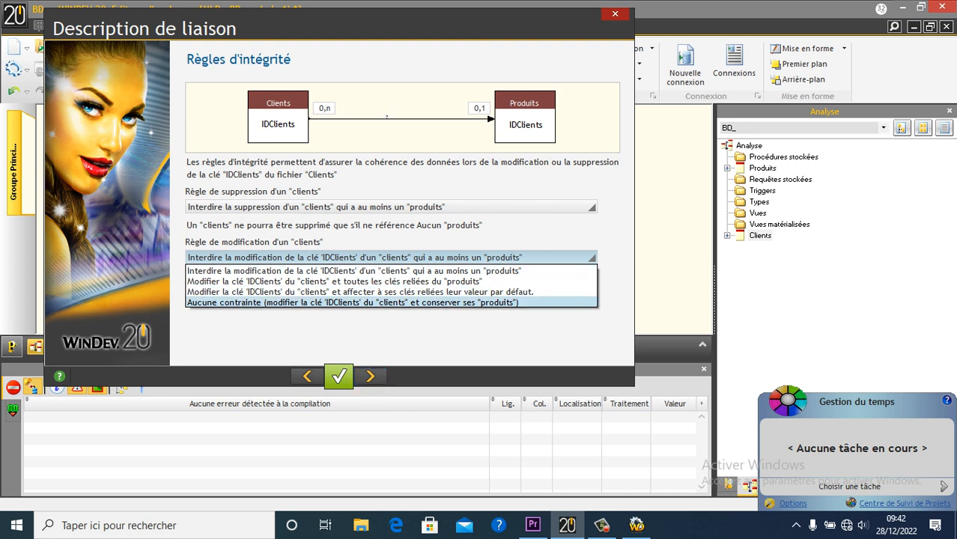
{"action": "left_click", "coordinate": [355, 270]}
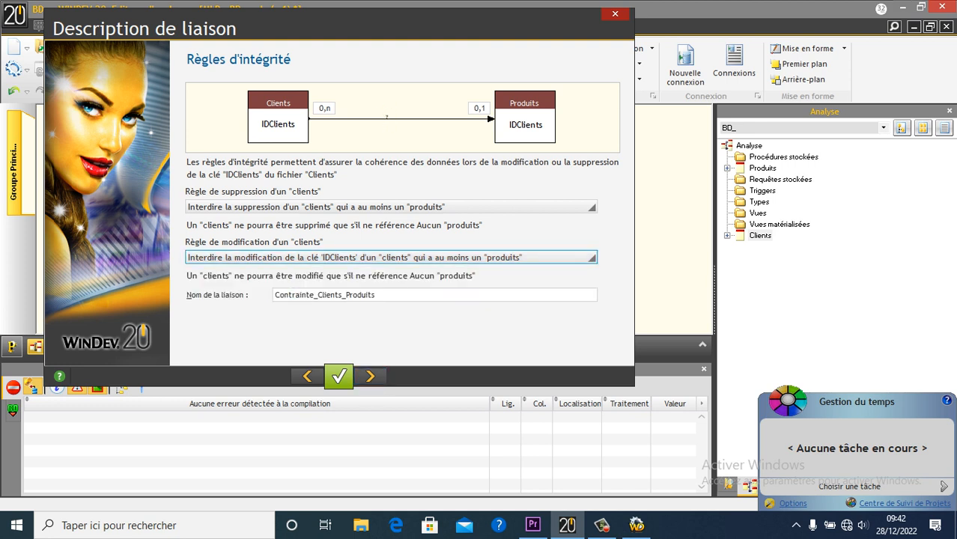
{"action": "left_click", "coordinate": [601, 525]}
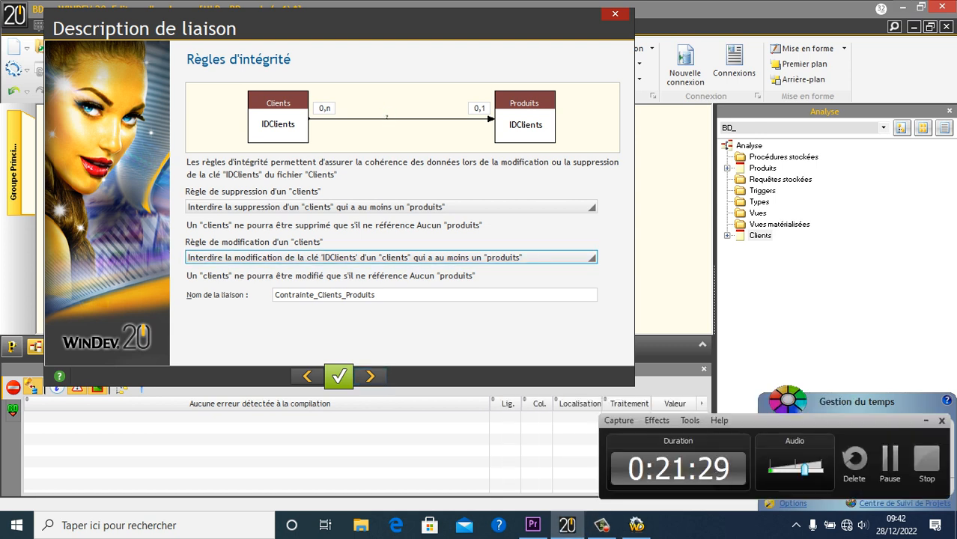
{"action": "left_click", "coordinate": [925, 420]}
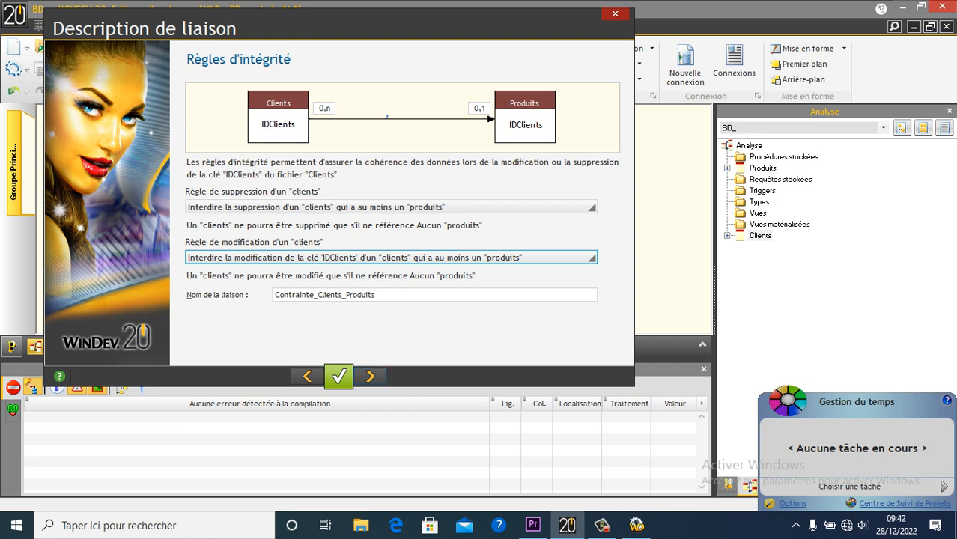
Finish creating the Clients–Produits link and generate the analysis
{"action": "left_click", "coordinate": [370, 377]}
{"action": "left_click", "coordinate": [370, 376]}
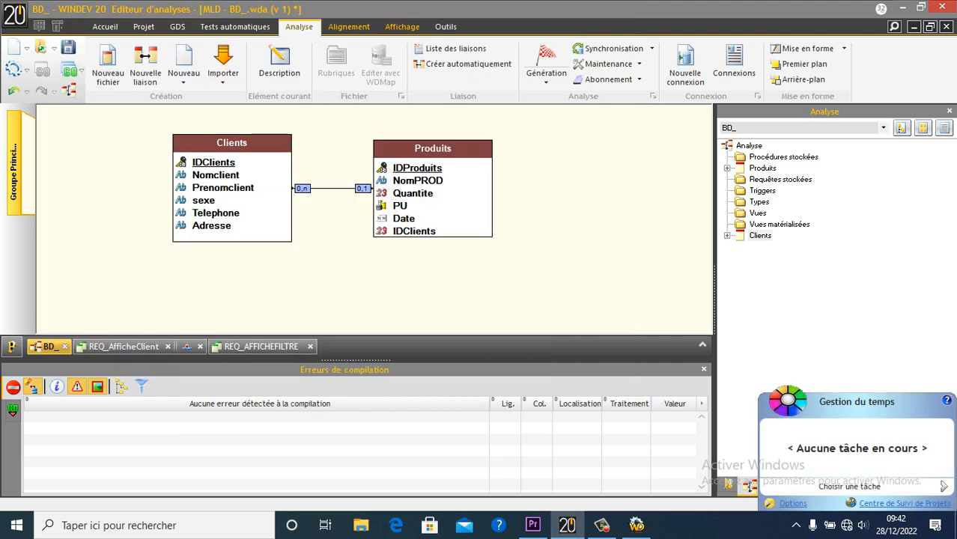
{"action": "left_click", "coordinate": [547, 60]}
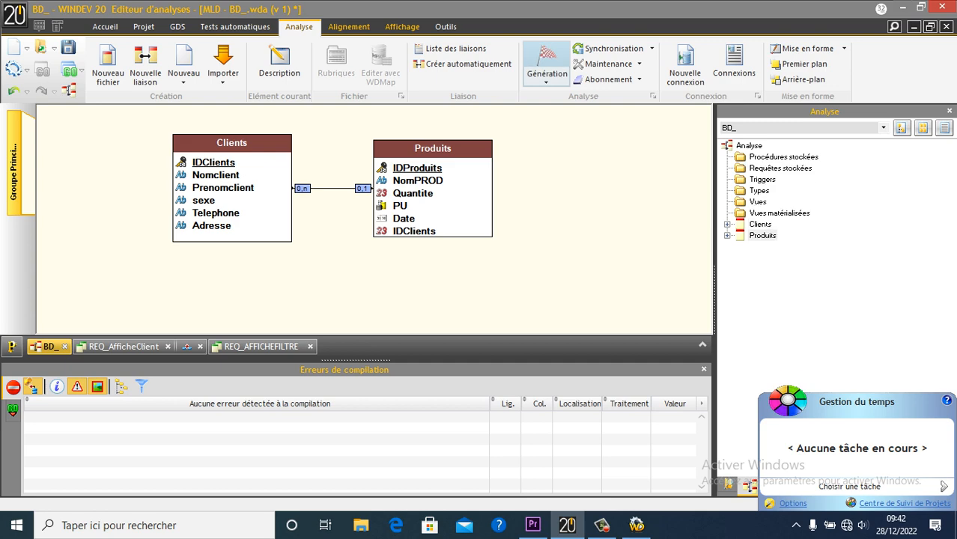
{"action": "left_click", "coordinate": [431, 318]}
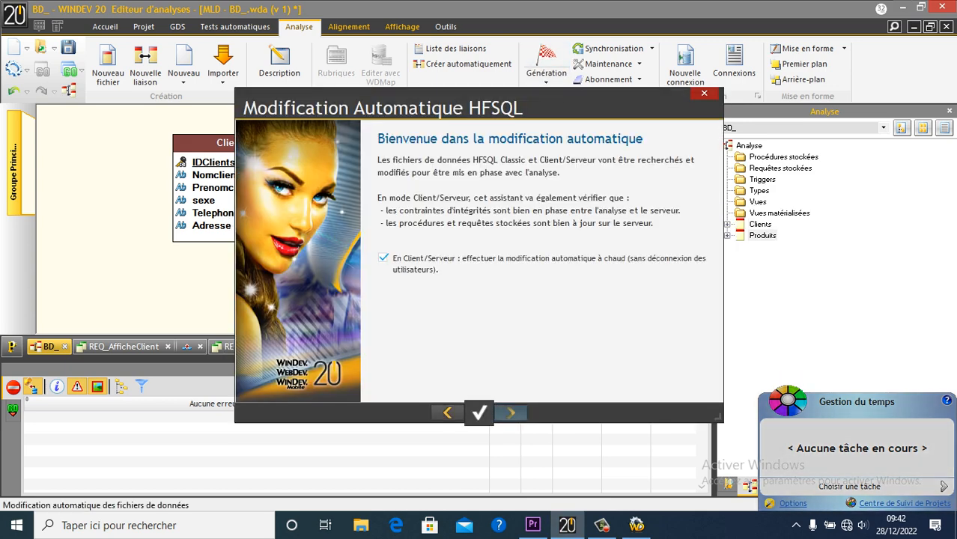
Check the data files in C:\Mes Projets\BD_\Exe with the automatic HFSQL modification and close the assistant
{"action": "left_click", "coordinate": [511, 413]}
{"action": "left_click", "coordinate": [511, 413]}
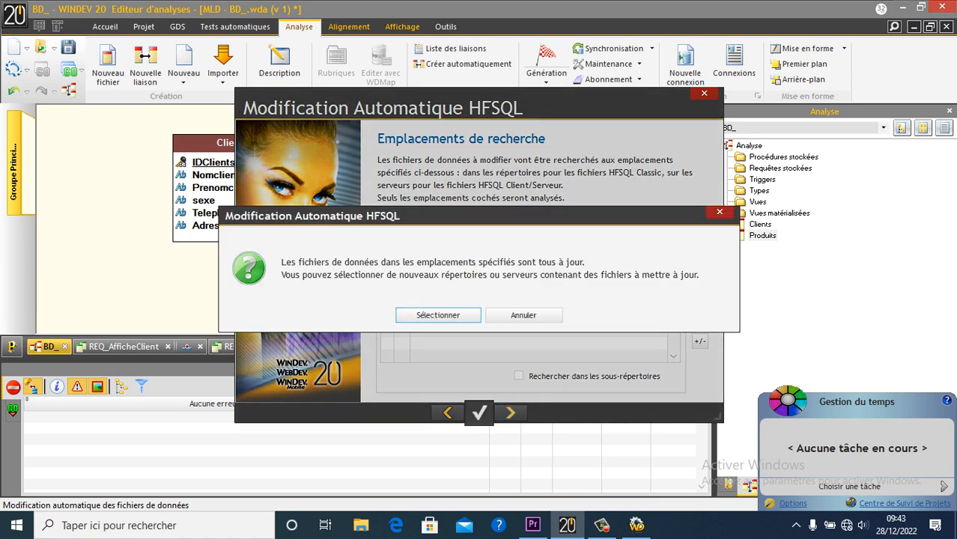
{"action": "left_click", "coordinate": [438, 315]}
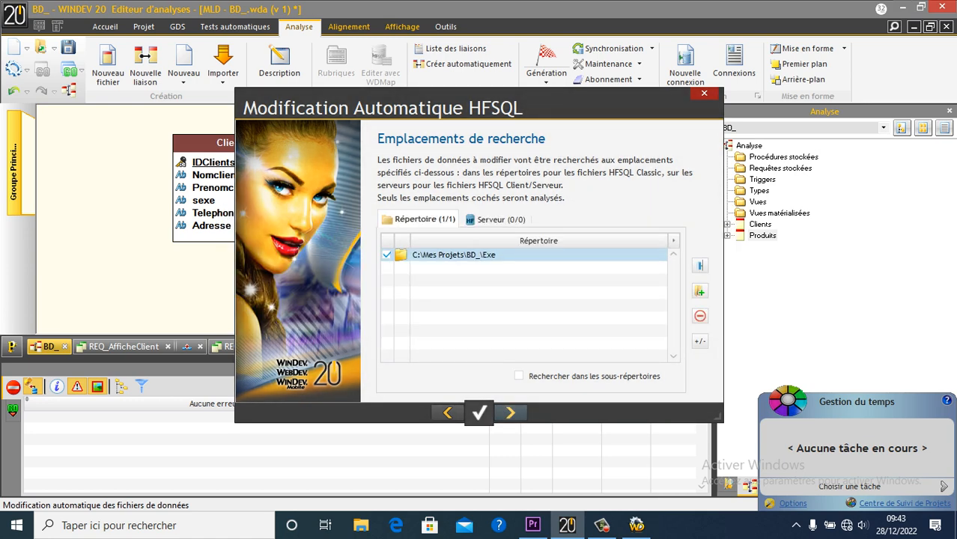
{"action": "left_click", "coordinate": [511, 413]}
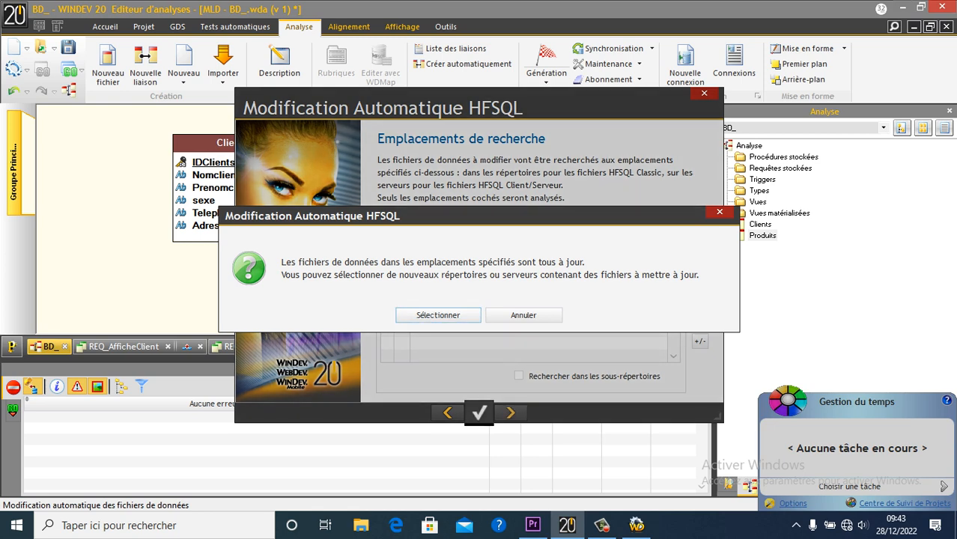
{"action": "left_click", "coordinate": [438, 315]}
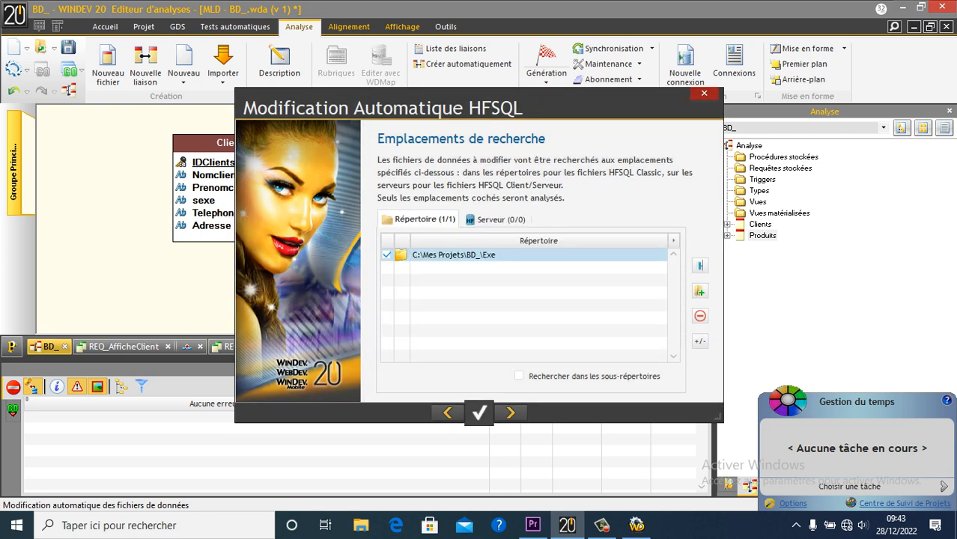
{"action": "left_click", "coordinate": [704, 93]}
View the Produits data file in WDMap, choosing its physical file in C:\Mes Projets\BD_\Exe, and close it
{"action": "right_click", "coordinate": [416, 190]}
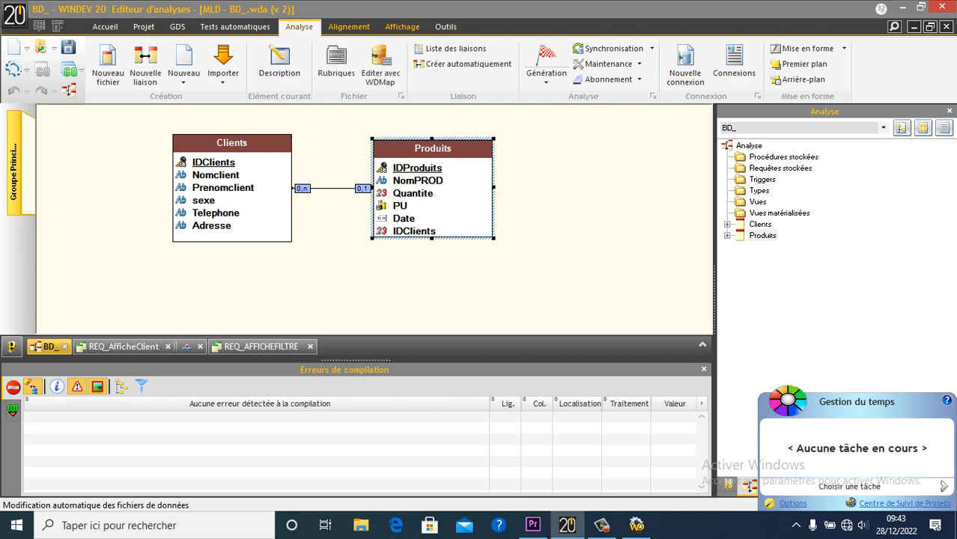
{"action": "left_click", "coordinate": [515, 441]}
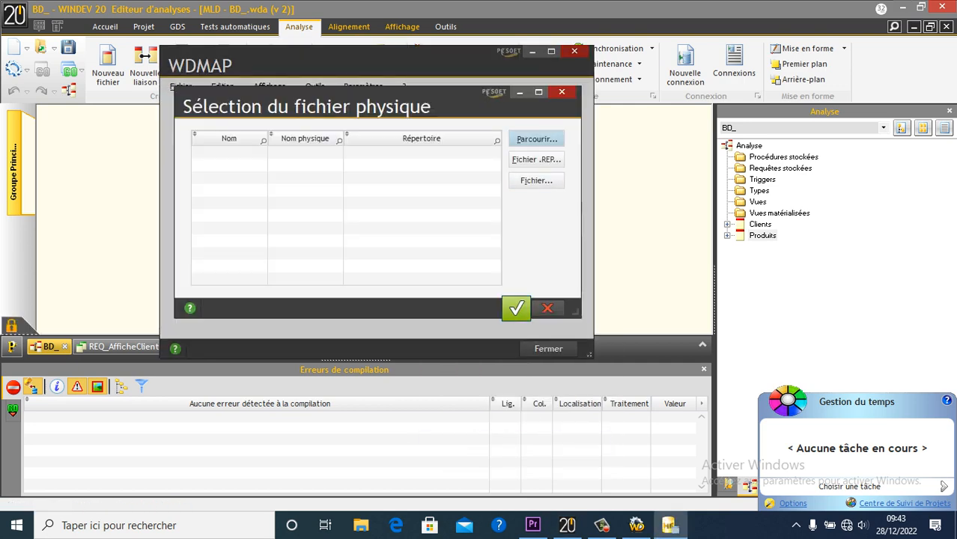
{"action": "left_click", "coordinate": [536, 138]}
{"action": "left_click", "coordinate": [509, 349]}
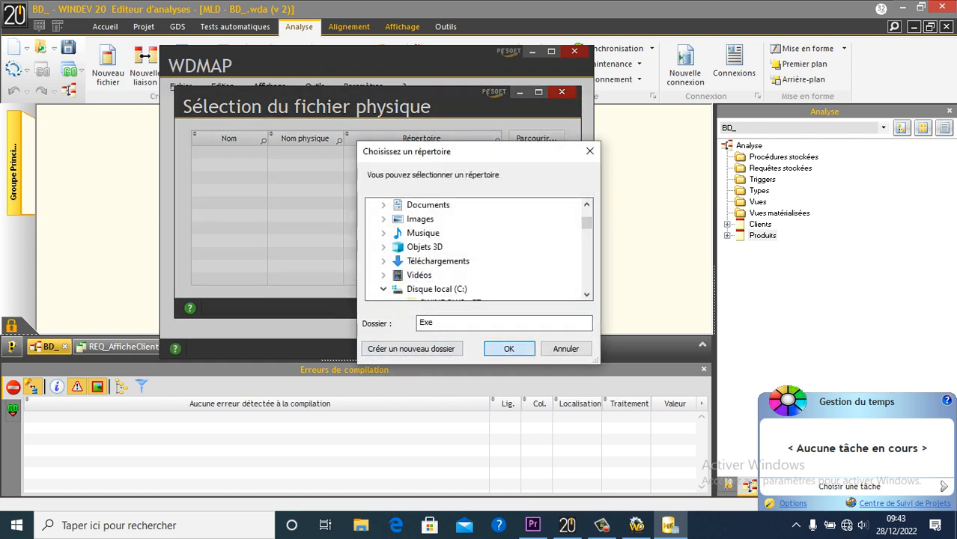
{"action": "left_click", "coordinate": [448, 302]}
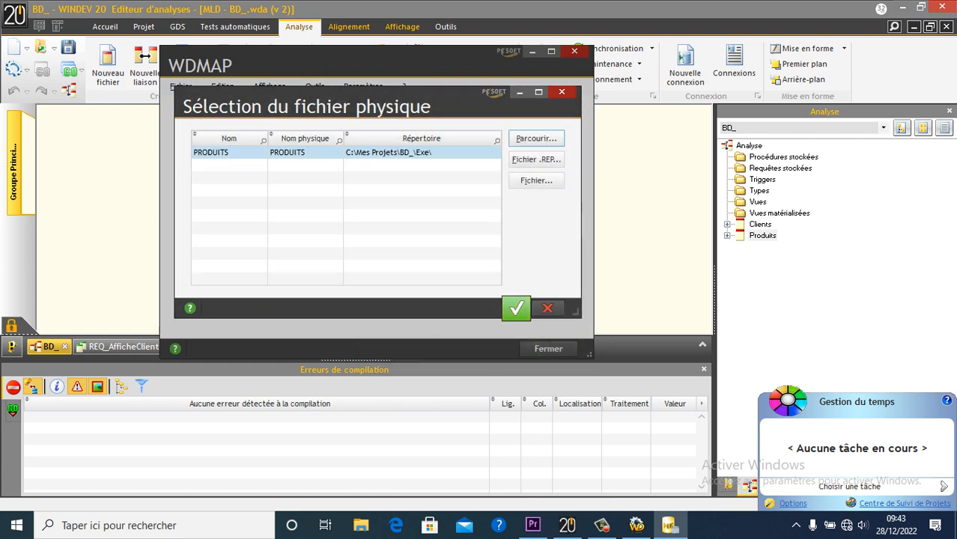
{"action": "left_click", "coordinate": [516, 307]}
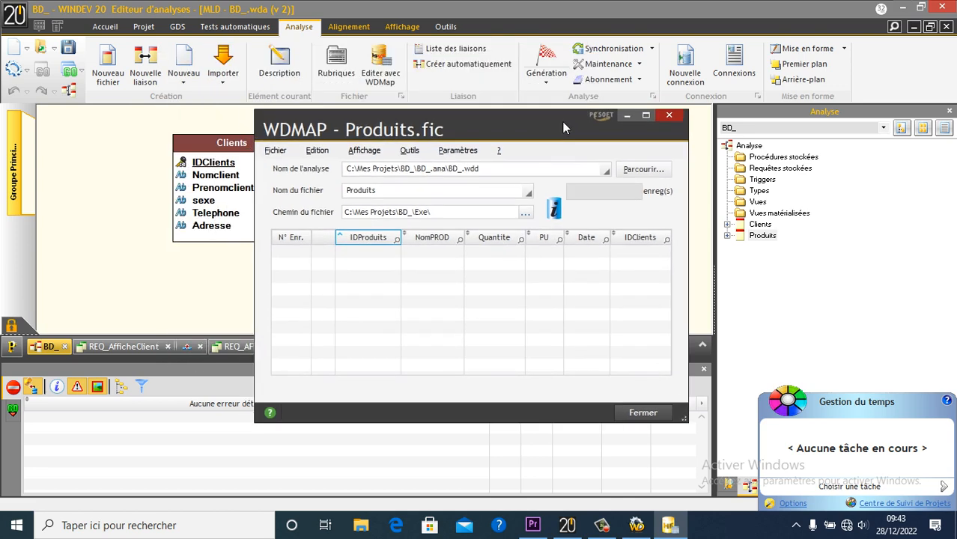
{"action": "left_click", "coordinate": [668, 114]}
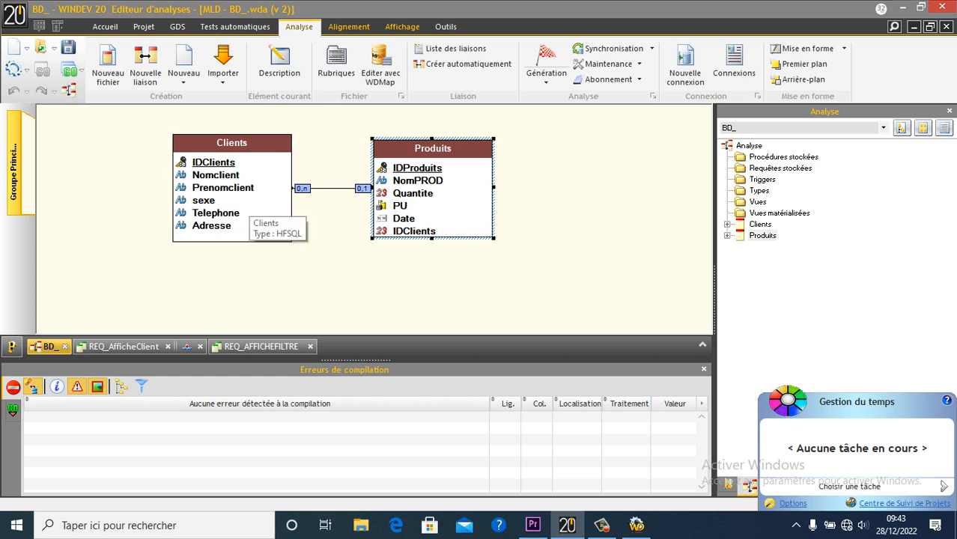
Review the description of the Produits file's fields and close it without changes
{"action": "left_click", "coordinate": [247, 213]}
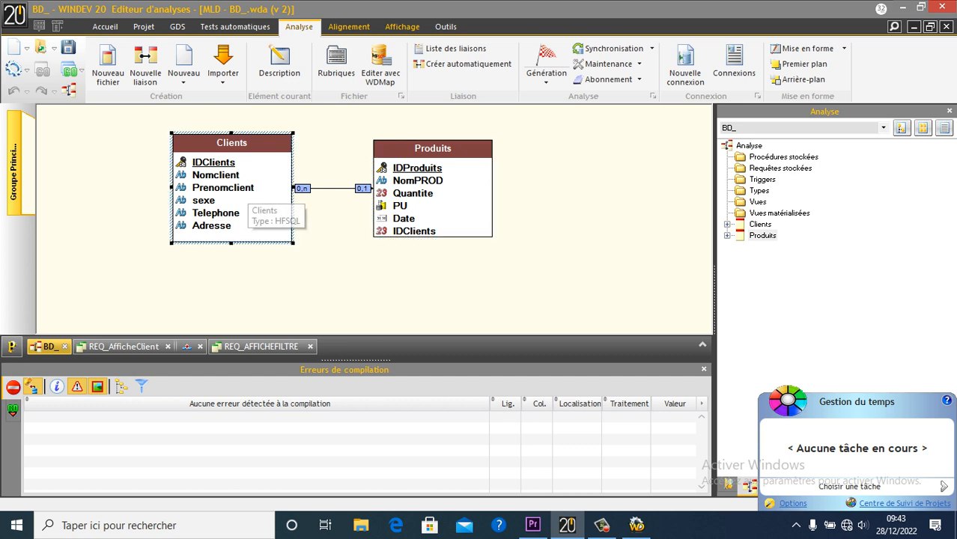
{"action": "double_click", "coordinate": [423, 199]}
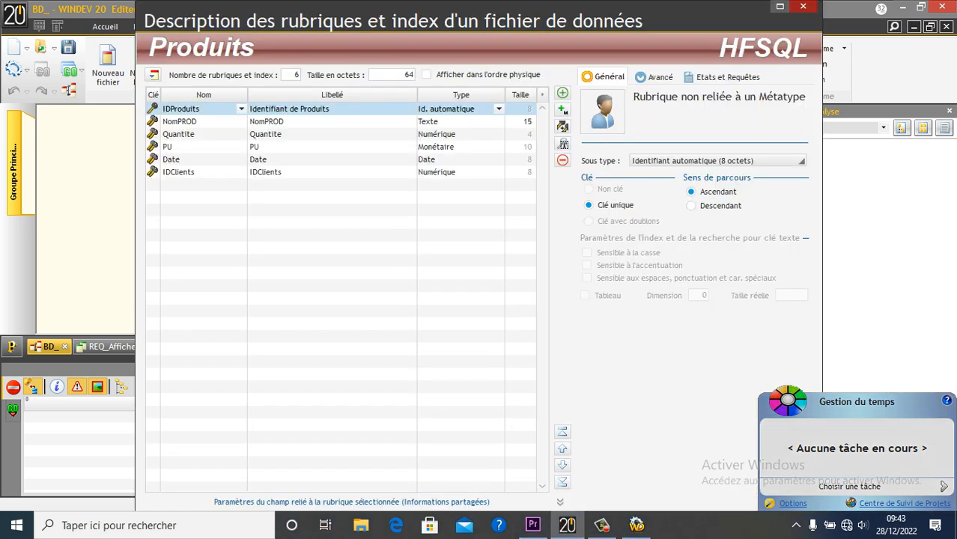
{"action": "left_click", "coordinate": [803, 7]}
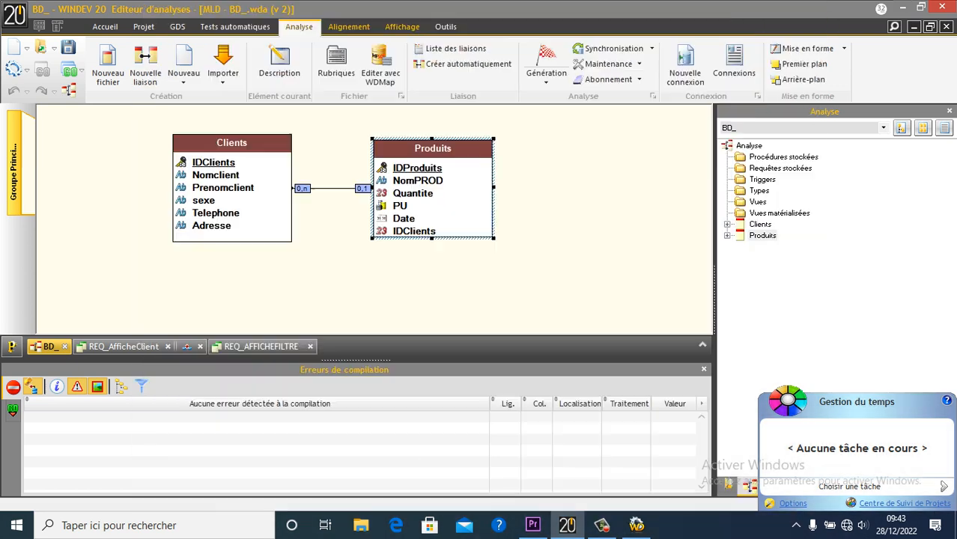
{"action": "right_click", "coordinate": [420, 163]}
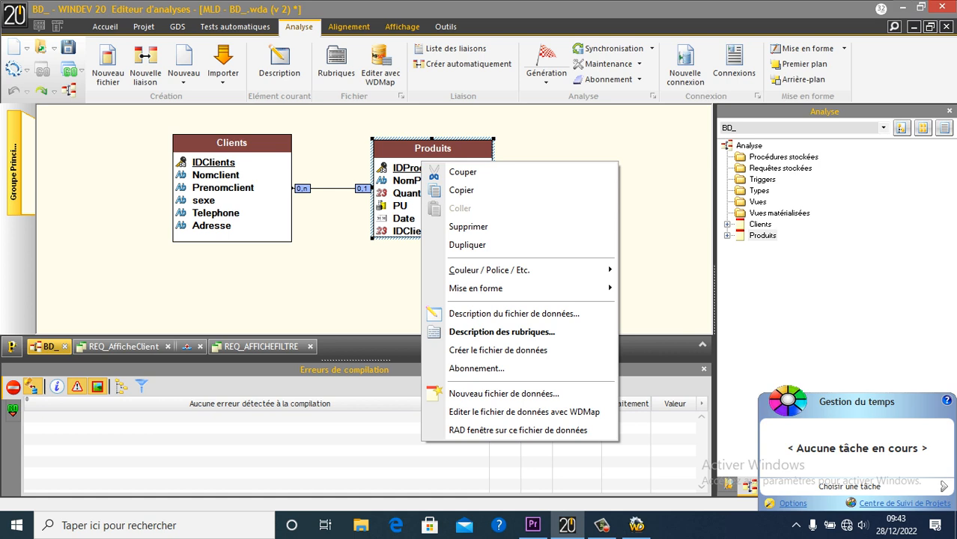
{"action": "left_click", "coordinate": [352, 281]}
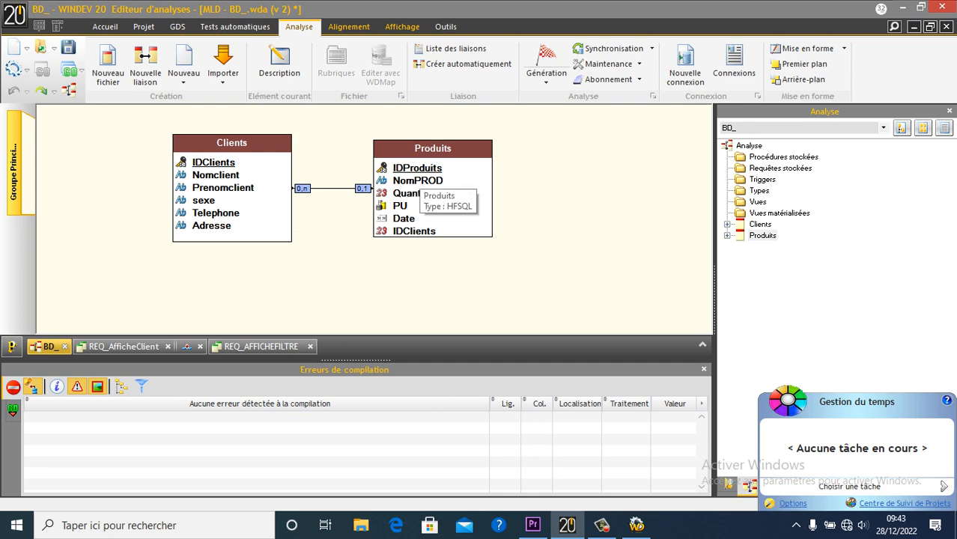
In WDMap, add a Produits record named HP with quantity 50, PU 1500, date 28/12/2022 and IDClients 1
{"action": "right_click", "coordinate": [419, 179]}
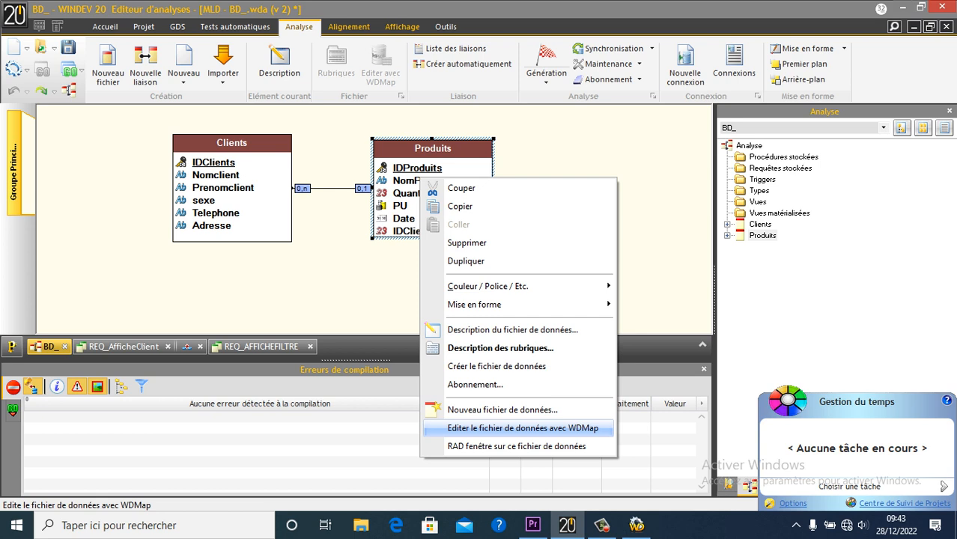
{"action": "left_click", "coordinate": [523, 428]}
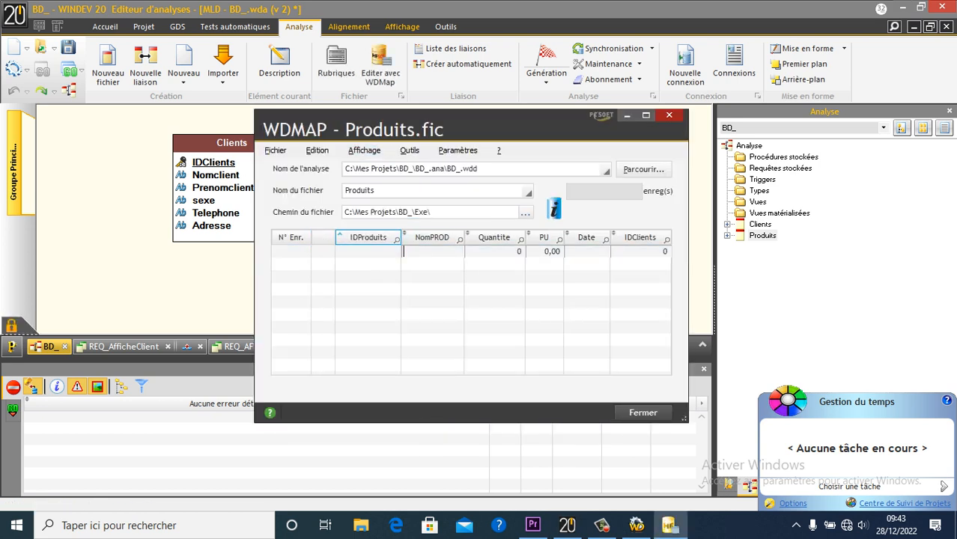
{"action": "type", "text": "HP"}
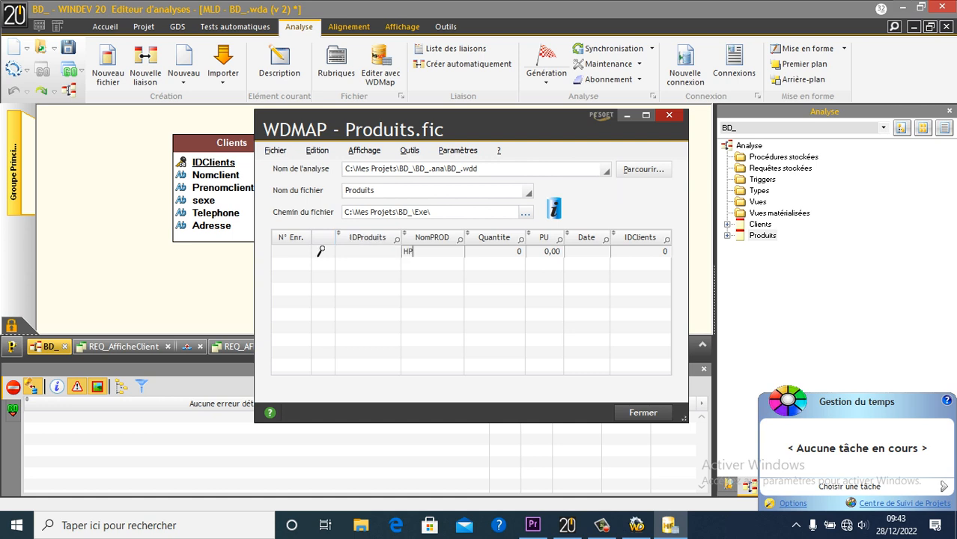
{"action": "key", "text": "Tab"}
{"action": "type", "text": "50"}
{"action": "key", "text": "Tab"}
{"action": "type", "text": "1500"}
{"action": "key", "text": "Tab"}
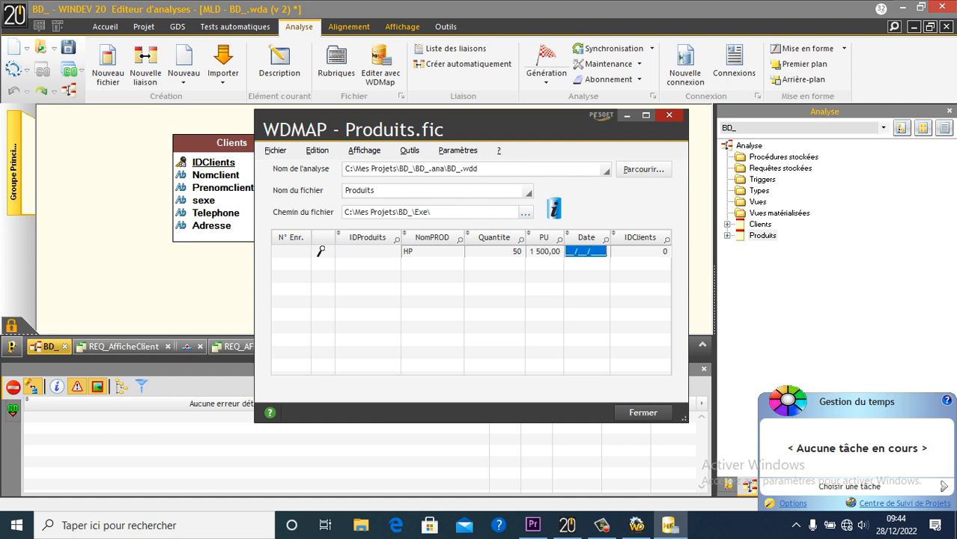
{"action": "type", "text": "28/12/2022"}
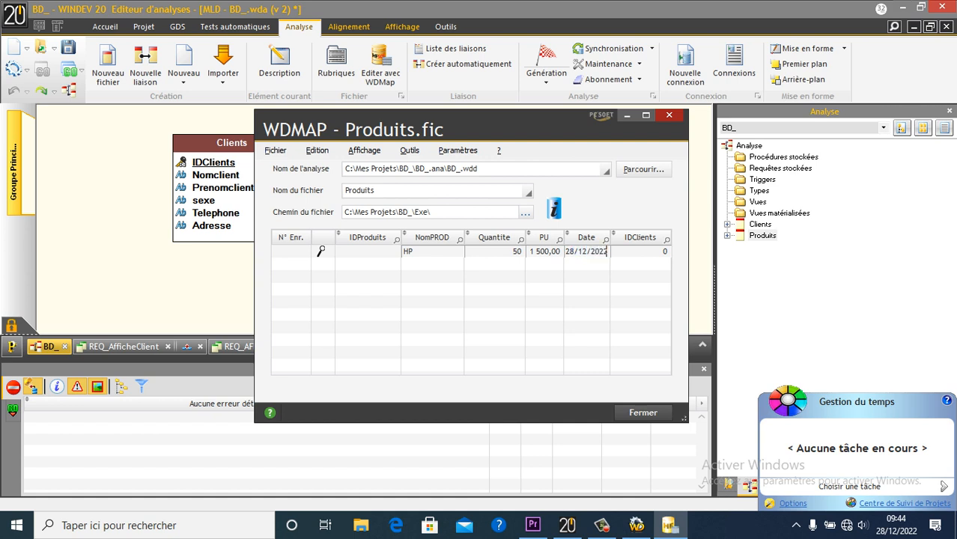
{"action": "key", "text": "Tab"}
{"action": "type", "text": "1"}
{"action": "key", "text": "Tab"}
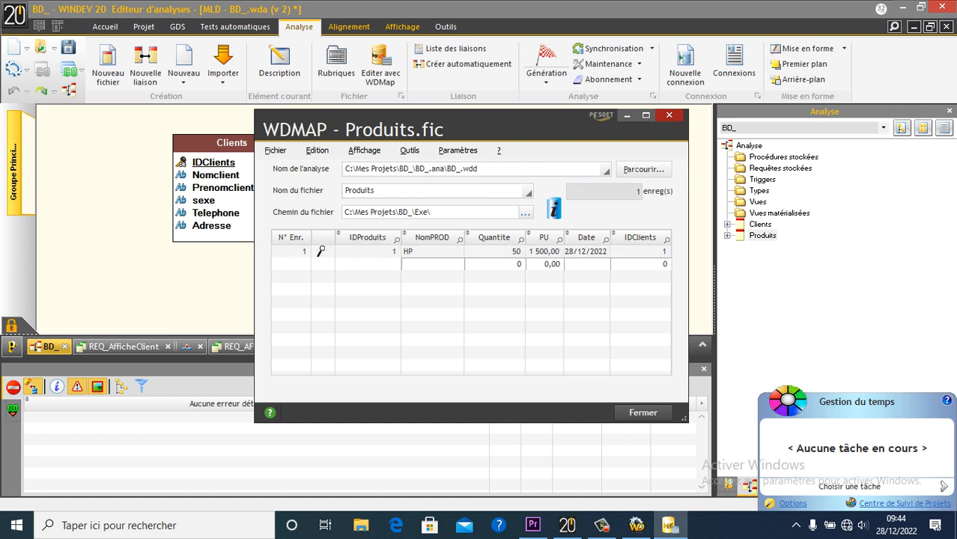
Add a second product record named LG with quantity 2, PU 200, date 28/12/2022 and IDClients 1
{"action": "type", "text": "HP"}
{"action": "key", "text": "BackSpace"}
{"action": "key", "text": "BackSpace"}
{"action": "type", "text": "LG"}
{"action": "key", "text": "Tab"}
{"action": "type", "text": "2"}
{"action": "key", "text": "Tab"}
{"action": "type", "text": "200"}
{"action": "key", "text": "Tab"}
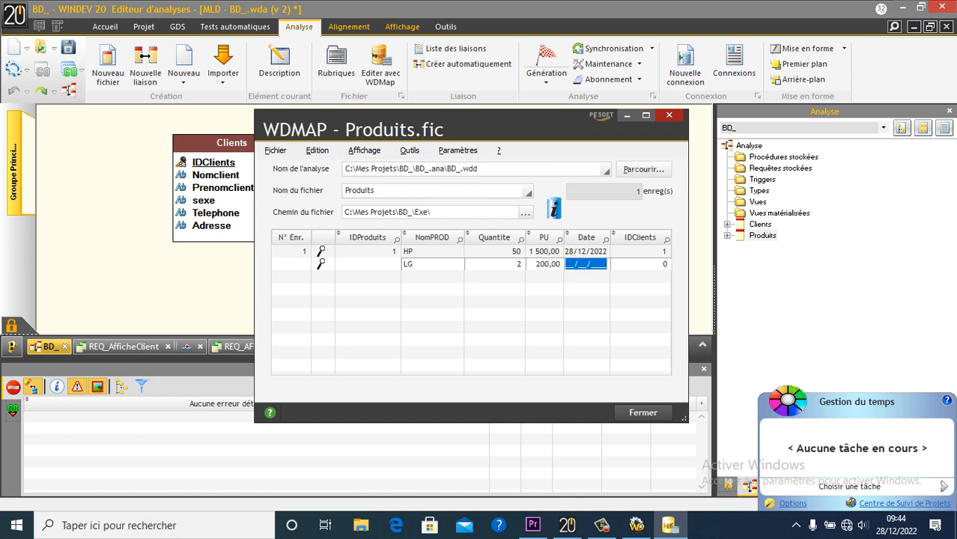
{"action": "type", "text": "28/12/202"}
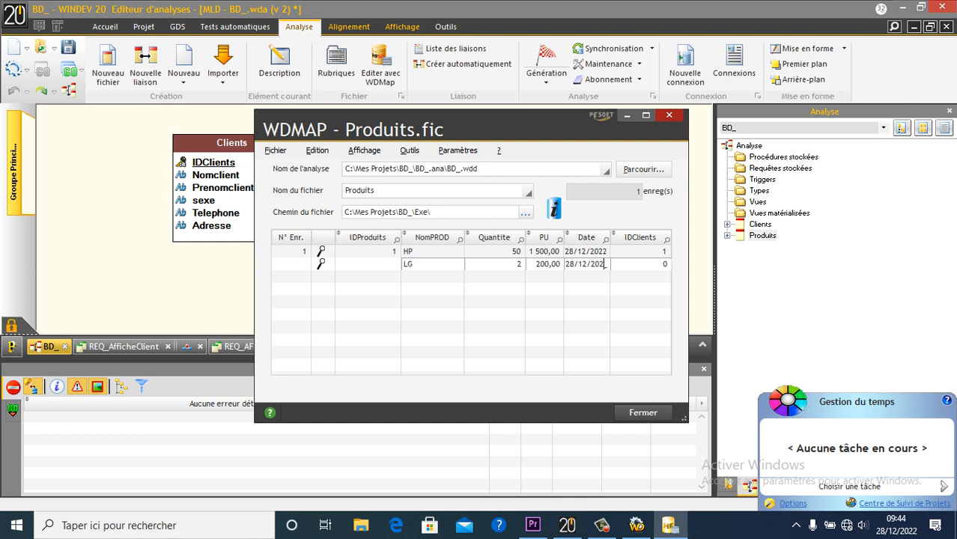
{"action": "type", "text": "2"}
{"action": "key", "text": "Tab"}
{"action": "type", "text": "1"}
{"action": "key", "text": "Tab"}
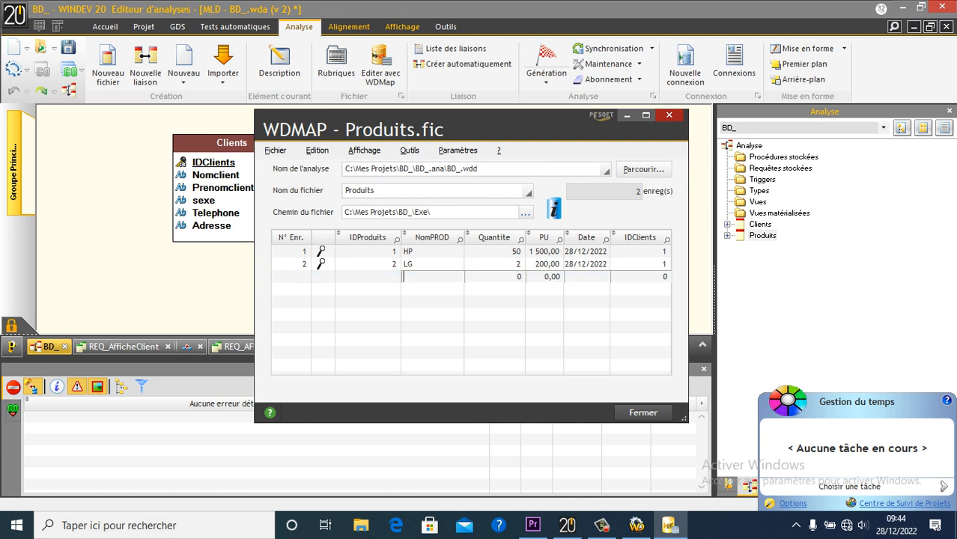
Add a third product record named LG with quantity 1, PU 200, date 12/01/2022 and IDClients 2
{"action": "type", "text": "LG"}
{"action": "key", "text": "Tab"}
{"action": "type", "text": "1"}
{"action": "key", "text": "Tab"}
{"action": "type", "text": "200"}
{"action": "key", "text": "Tab"}
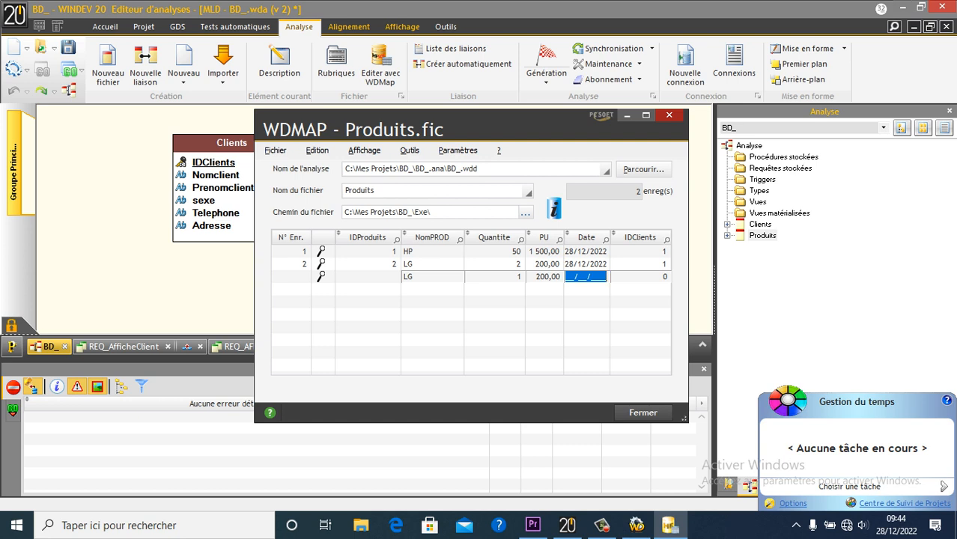
{"action": "left_click", "coordinate": [570, 277]}
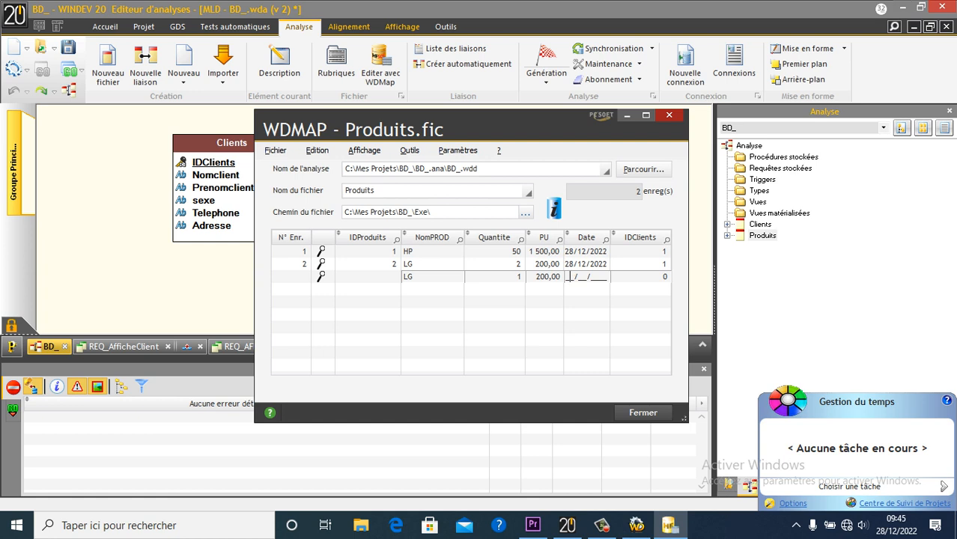
{"action": "key", "text": "Left"}
{"action": "key", "text": "Left"}
{"action": "key", "text": "Right"}
{"action": "key", "text": "Right"}
{"action": "type", "text": "1"}
{"action": "type", "text": "2/09"}
{"action": "key", "text": "BackSpace"}
{"action": "key", "text": "BackSpace"}
{"action": "type", "text": "1/2022"}
{"action": "key", "text": "Tab"}
{"action": "type", "text": "2"}
{"action": "key", "text": "Tab"}
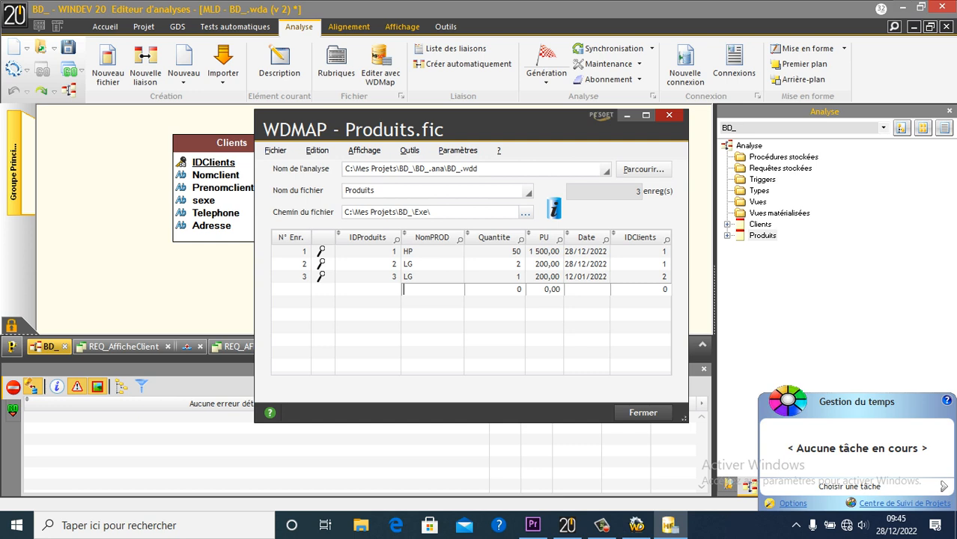
Add a fourth product record named NOKIA with quantity 5 and PU 100
{"action": "type", "text": "DEL"}
{"action": "key", "text": "BackSpace"}
{"action": "key", "text": "BackSpace"}
{"action": "key", "text": "BackSpace"}
{"action": "type", "text": "NOKIA"}
{"action": "key", "text": "Tab"}
{"action": "type", "text": "5"}
{"action": "key", "text": "Tab"}
{"action": "type", "text": "100"}
{"action": "key", "text": "Tab"}
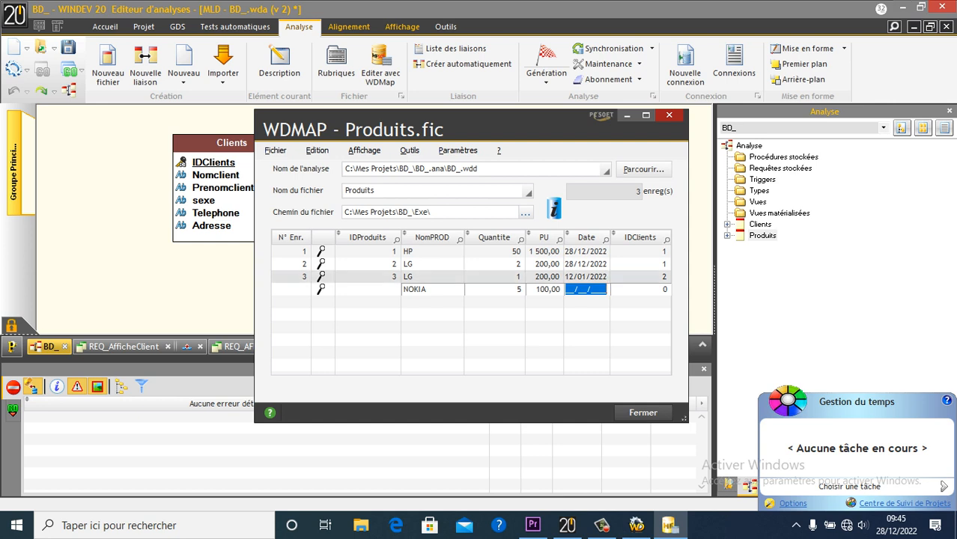
Set the date of the third product record to 12/12/2022
{"action": "left_click", "coordinate": [586, 277]}
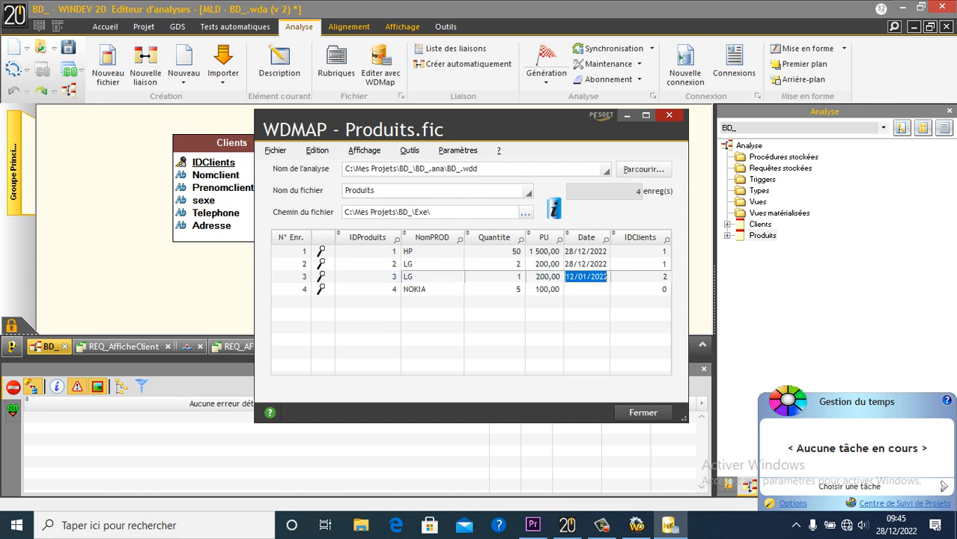
{"action": "type", "text": "1212"}
{"action": "left_click", "coordinate": [586, 289]}
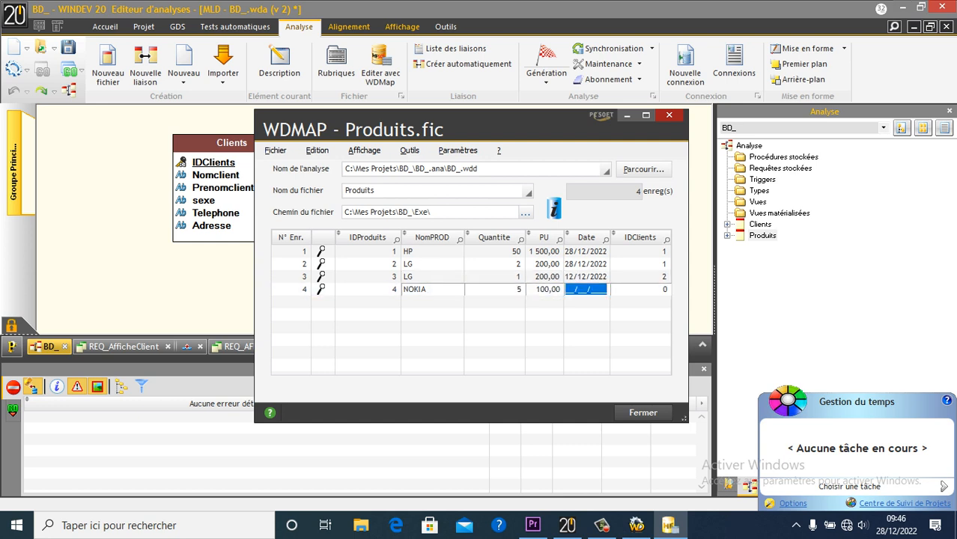
Complete the NOKIA product record with date 11/11/2022 and IDClients 3, and close the Produits data window
{"action": "left_click", "coordinate": [569, 289]}
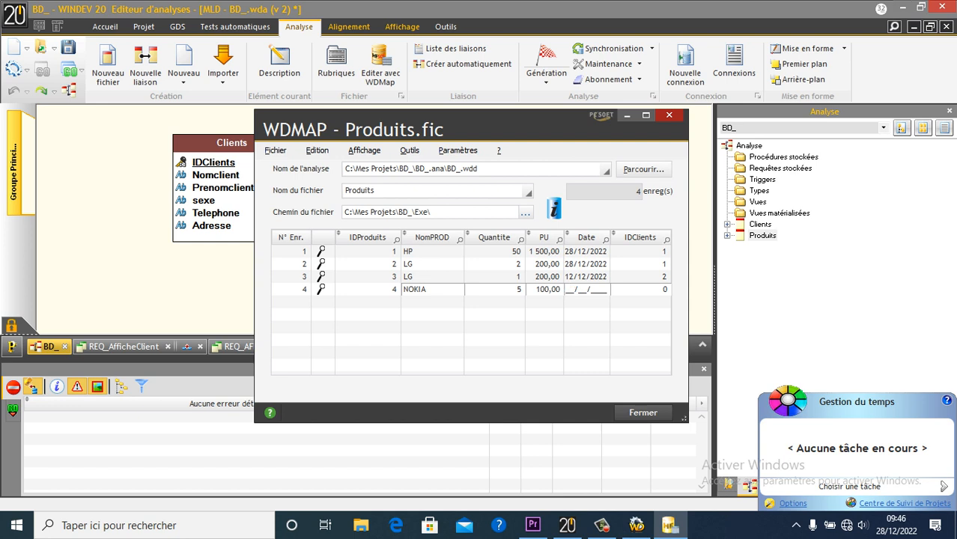
{"action": "left_click", "coordinate": [606, 289]}
{"action": "left_click", "coordinate": [552, 290]}
{"action": "left_click", "coordinate": [552, 289]}
{"action": "key", "text": "Tab"}
{"action": "type", "text": "1"}
{"action": "type", "text": "1/1"}
{"action": "type", "text": "11202"}
{"action": "type", "text": "2"}
{"action": "type", "text": "3"}
{"action": "key", "text": "Return"}
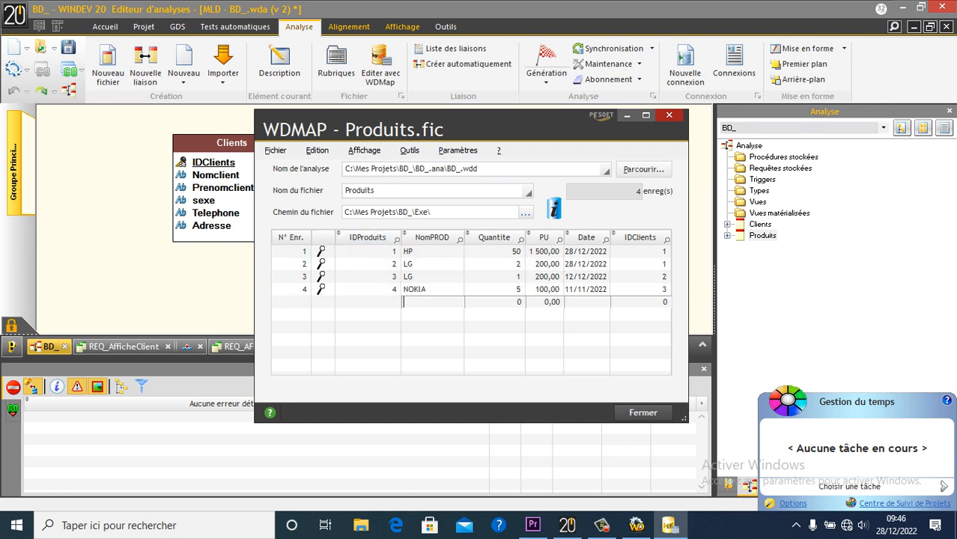
{"action": "left_click", "coordinate": [669, 116]}
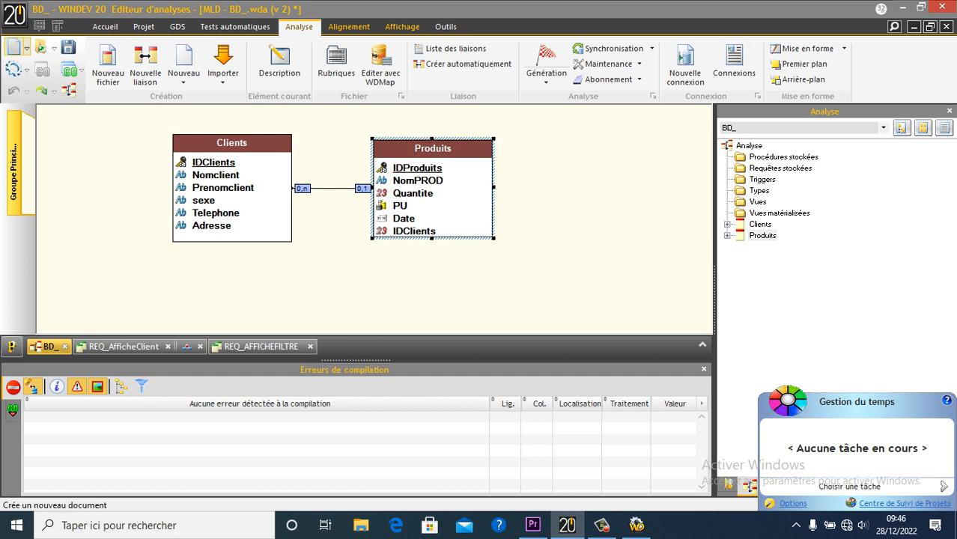
Create a new selection (SELECT) query named REQ_LISTEPRODUIT
{"action": "left_click", "coordinate": [26, 48]}
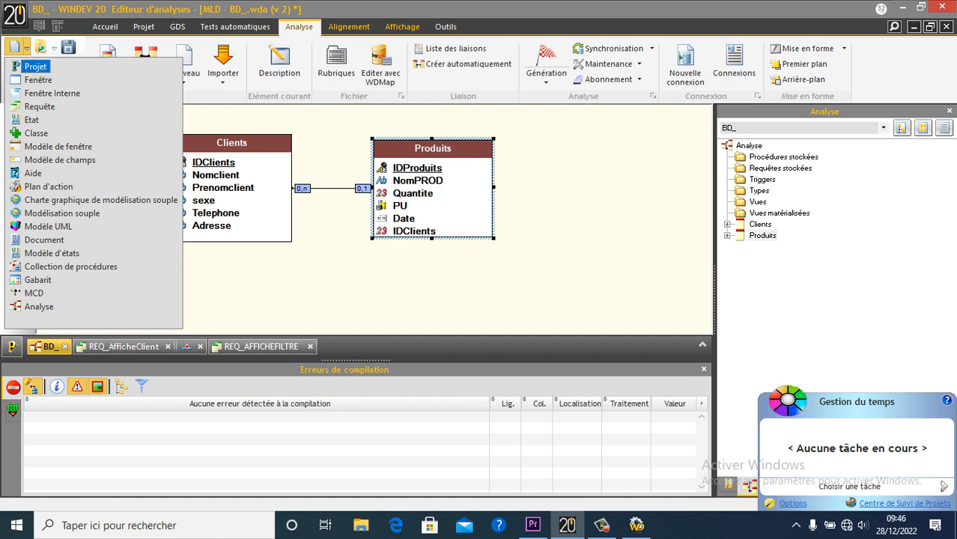
{"action": "left_click", "coordinate": [39, 106]}
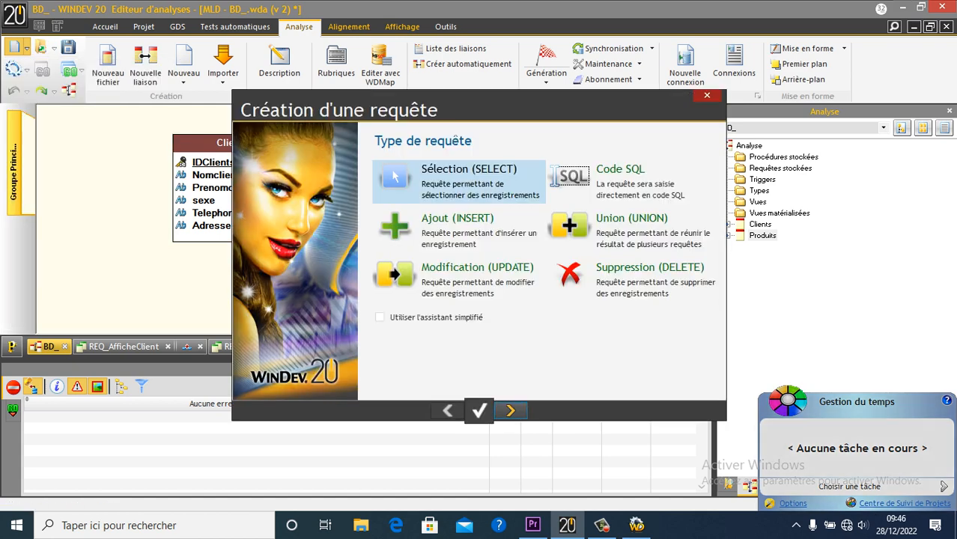
{"action": "left_click", "coordinate": [469, 182]}
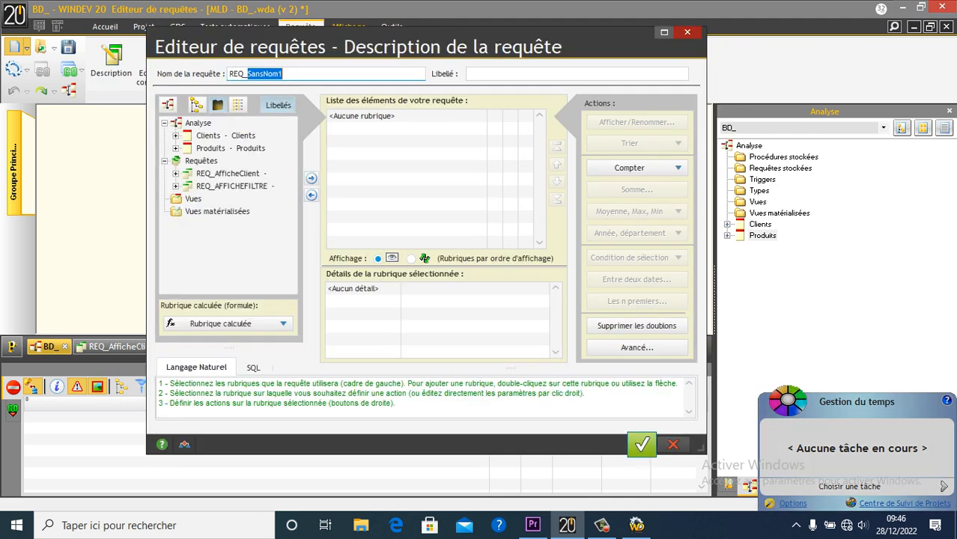
{"action": "type", "text": "LISTEPRODUIT"}
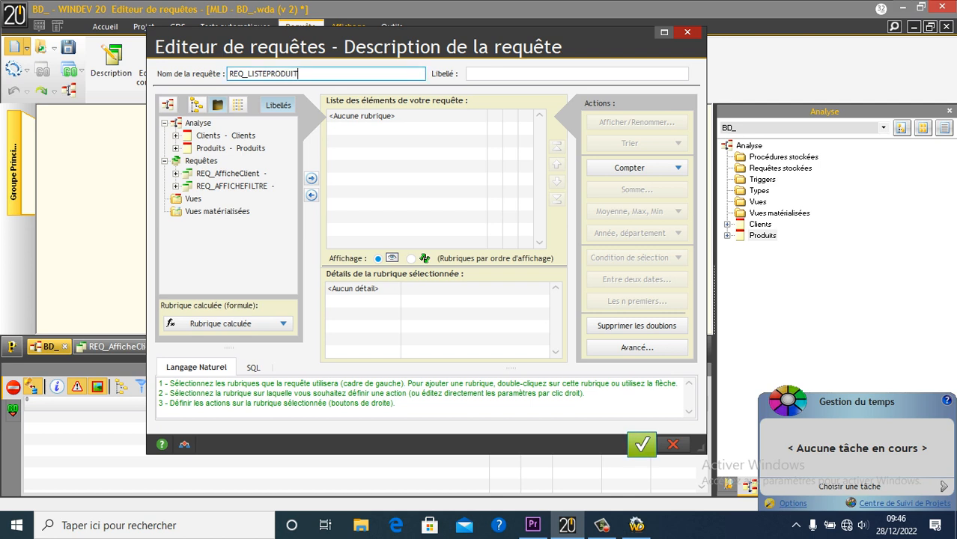
Add the IDProduits and NomPROD fields of the Produits file to the query
{"action": "left_click", "coordinate": [176, 149]}
{"action": "left_click", "coordinate": [226, 161]}
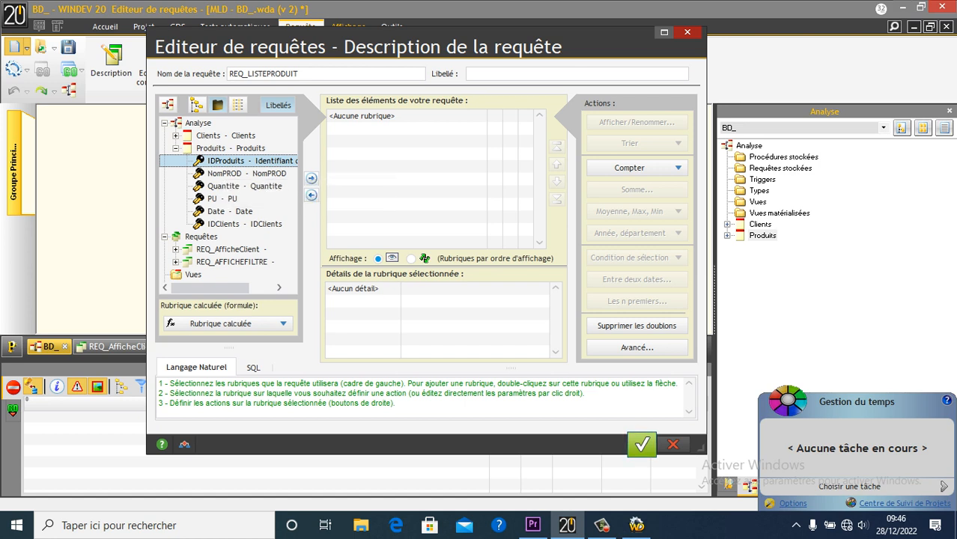
{"action": "left_click", "coordinate": [227, 173]}
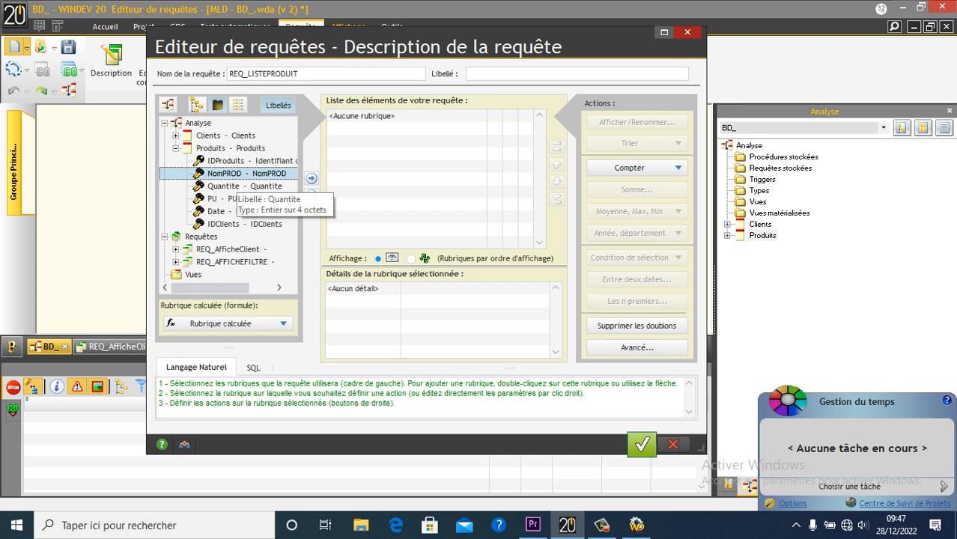
{"action": "left_click", "coordinate": [235, 162]}
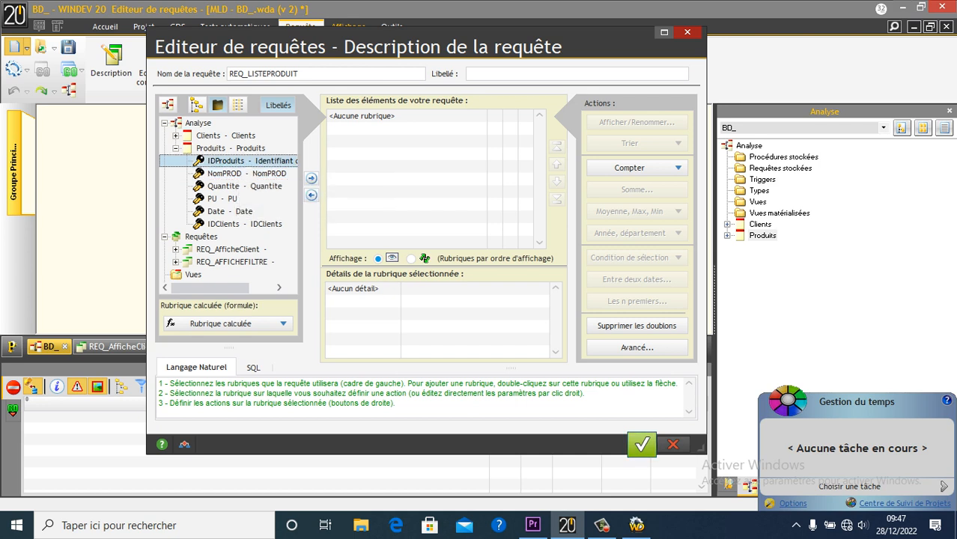
{"action": "left_click", "coordinate": [224, 173]}
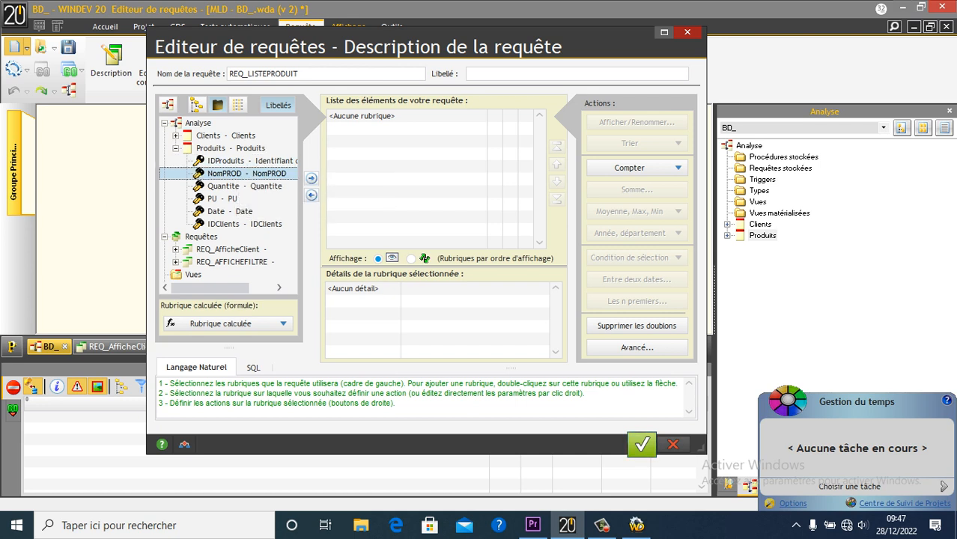
{"action": "left_click", "coordinate": [232, 161]}
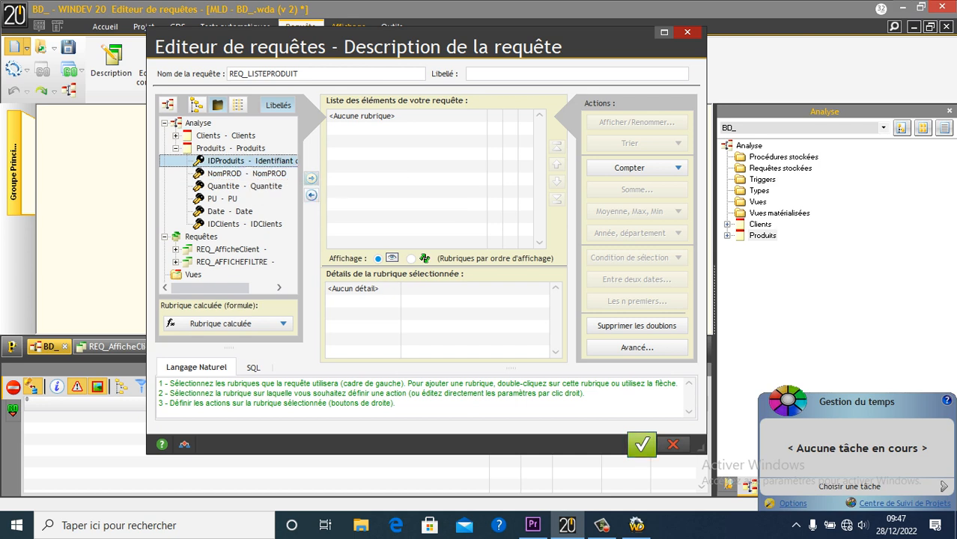
{"action": "left_click", "coordinate": [311, 178]}
{"action": "left_click", "coordinate": [225, 173]}
{"action": "left_click", "coordinate": [311, 179]}
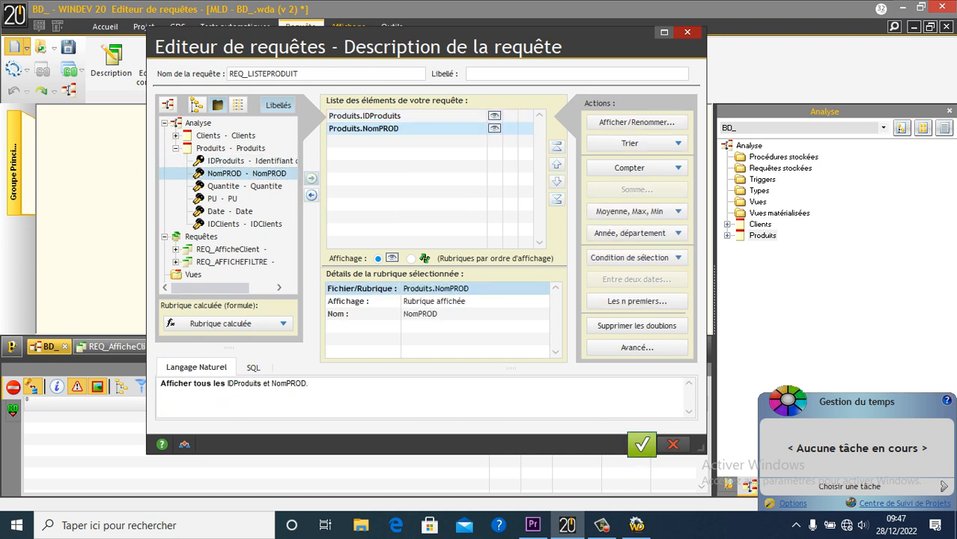
Add the Quantite, PU and Date fields of the Produits file to the query
{"action": "left_click", "coordinate": [245, 185]}
{"action": "left_click", "coordinate": [311, 178]}
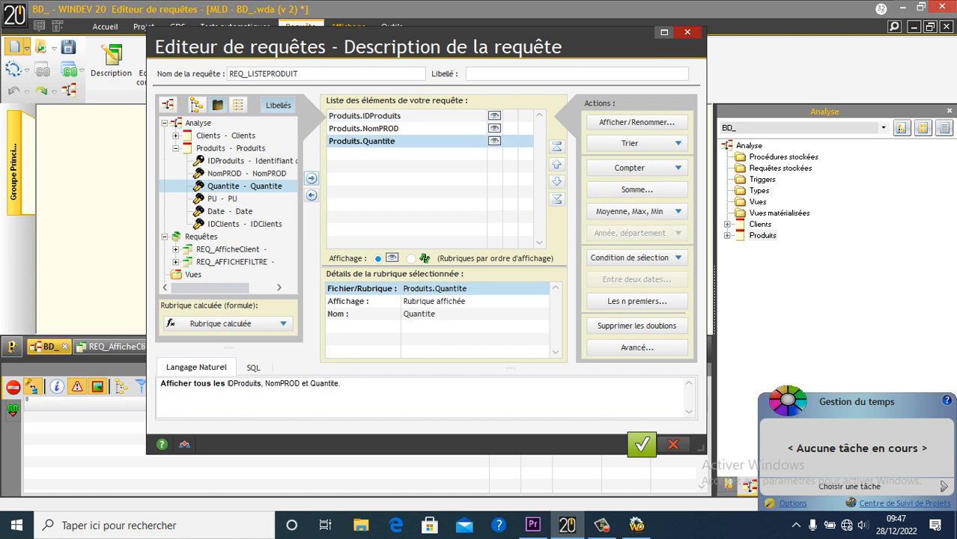
{"action": "left_click", "coordinate": [225, 199]}
{"action": "left_click", "coordinate": [310, 179]}
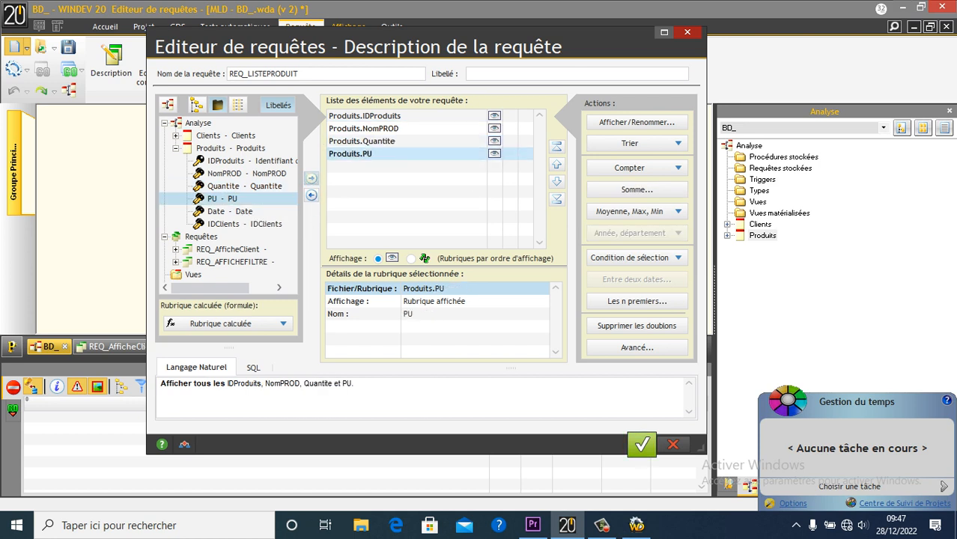
{"action": "left_click", "coordinate": [229, 211]}
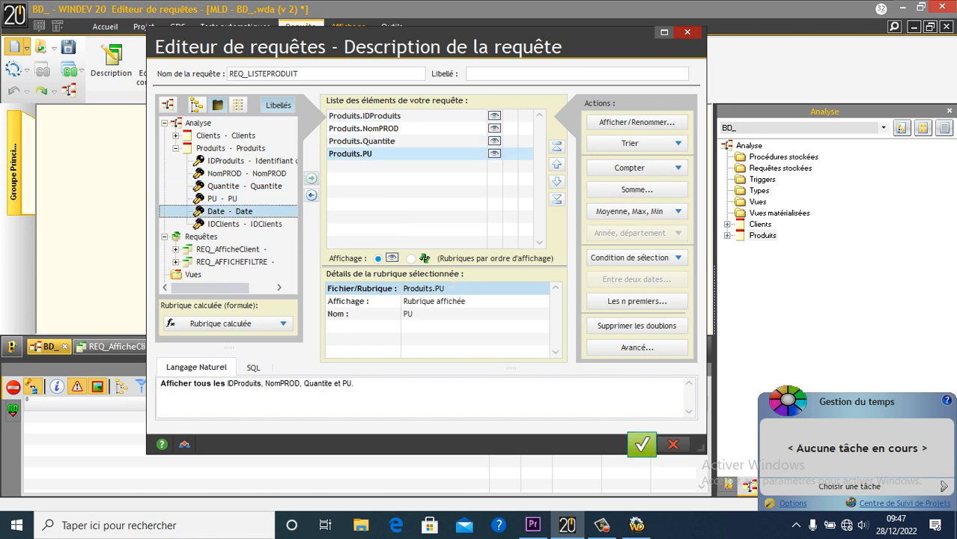
{"action": "left_click", "coordinate": [311, 179]}
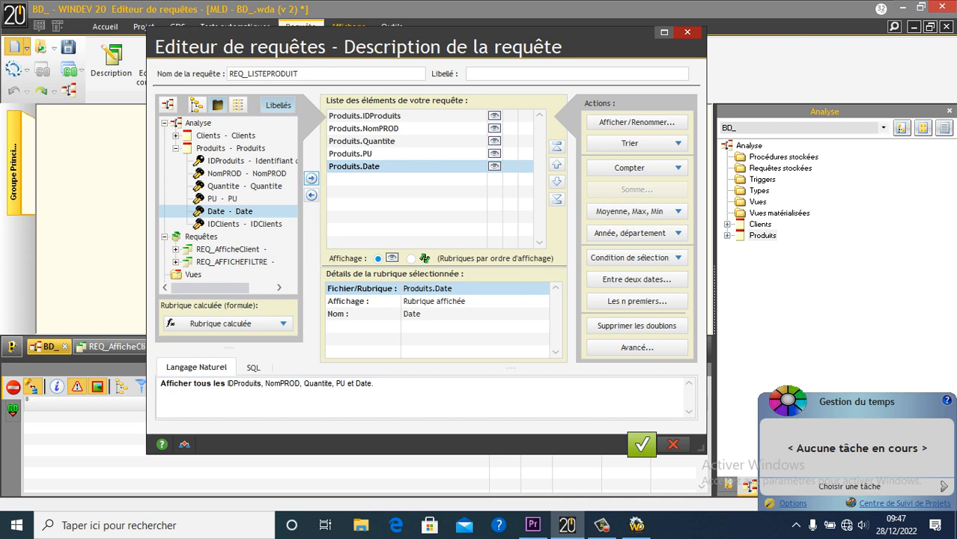
Add the Nomclient field of the Clients file to REQ_LISTEPRODUIT and validate the query description
{"action": "left_click", "coordinate": [175, 149]}
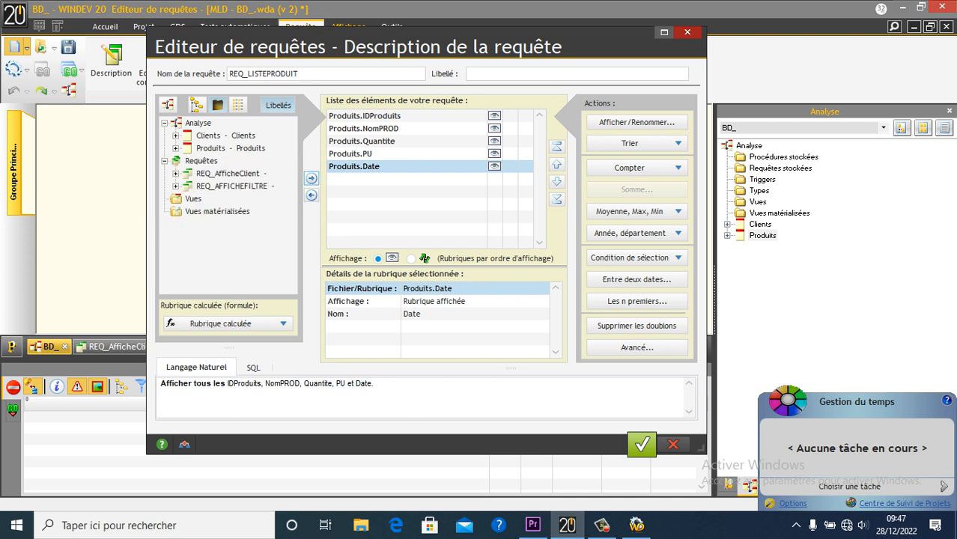
{"action": "left_click", "coordinate": [175, 136]}
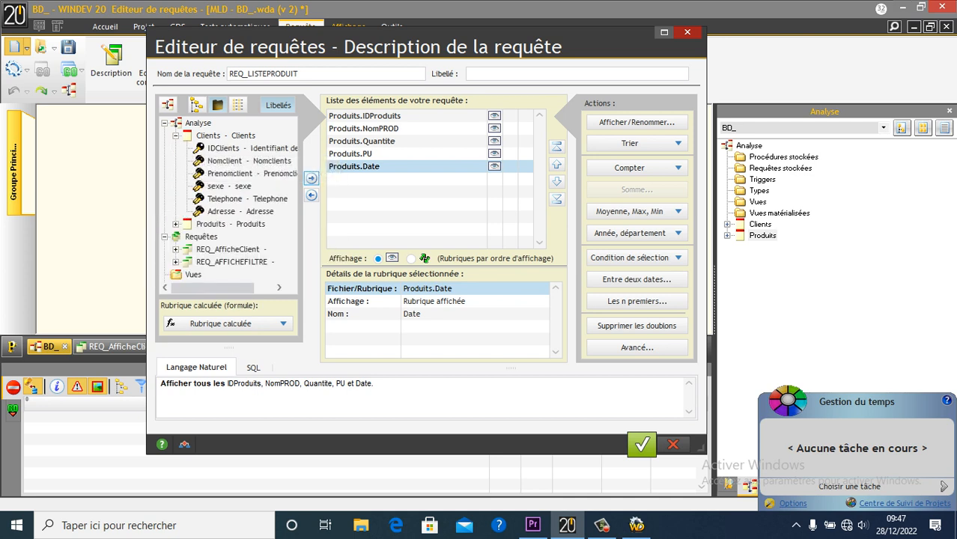
{"action": "left_click", "coordinate": [225, 160]}
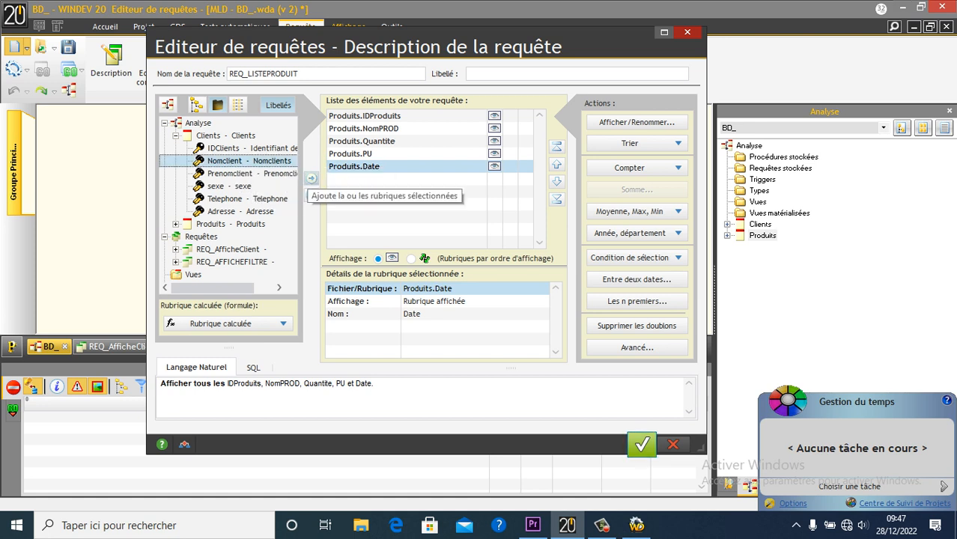
{"action": "left_click", "coordinate": [310, 178]}
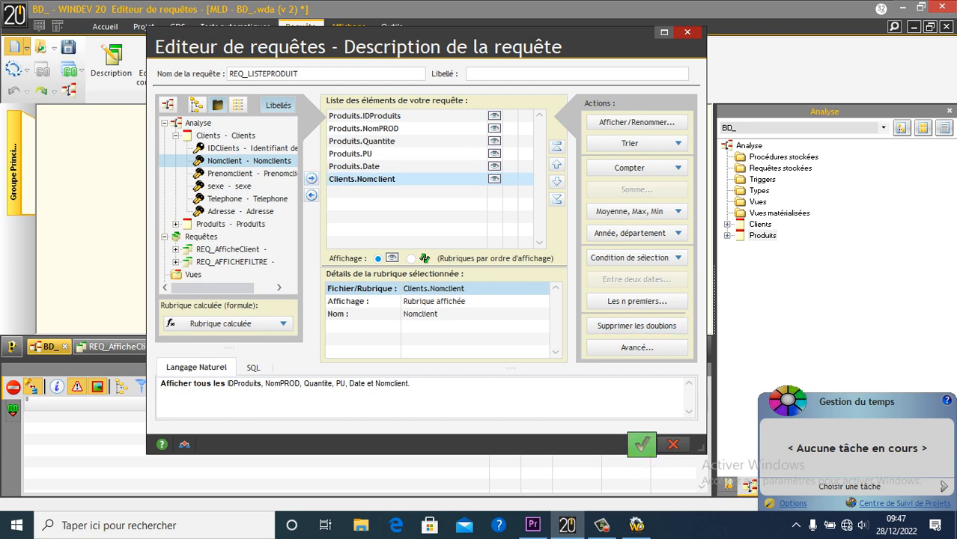
{"action": "left_click", "coordinate": [640, 445]}
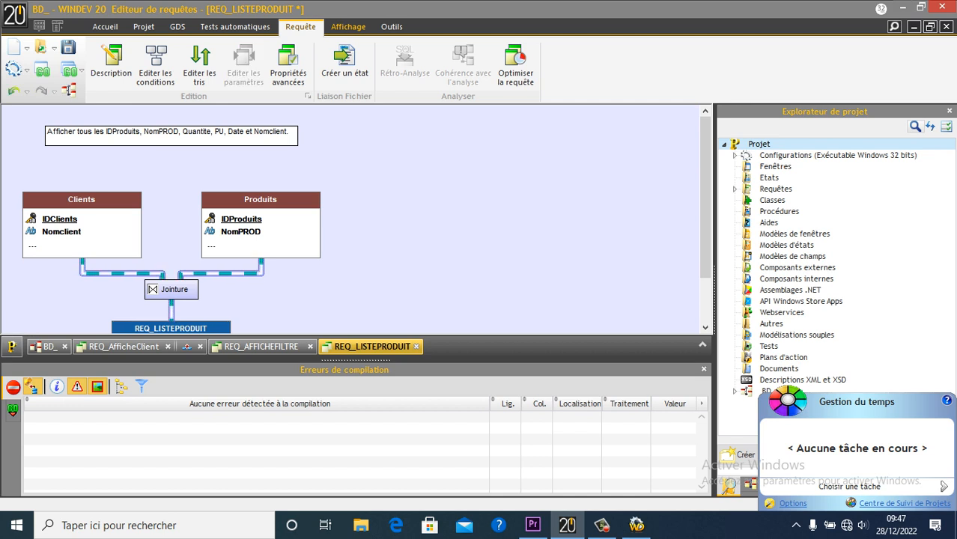
Test the REQ_LISTEPRODUIT query, saving it under its current name, and close the result preview
{"action": "scroll", "coordinate": [71, 172], "scroll_direction": "down", "scroll_amount": 3}
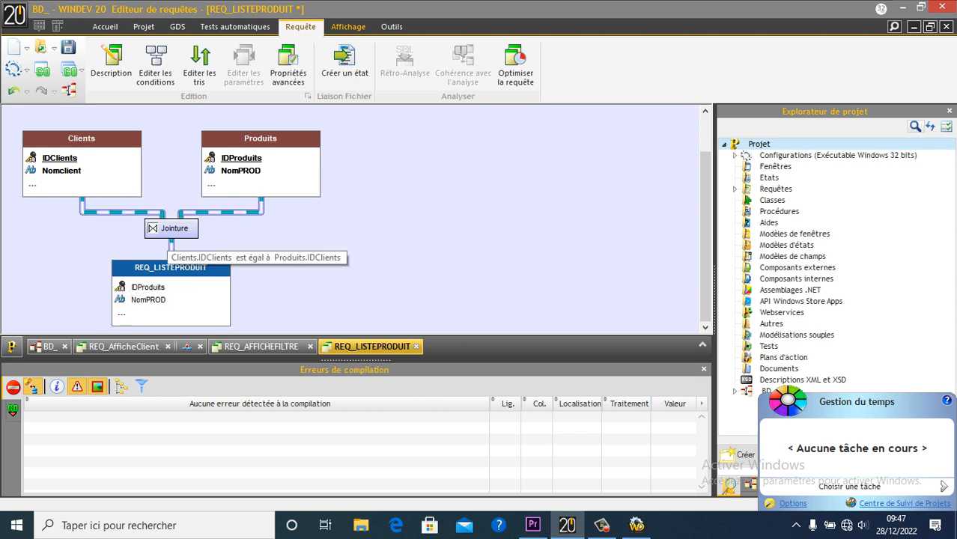
{"action": "right_click", "coordinate": [234, 174]}
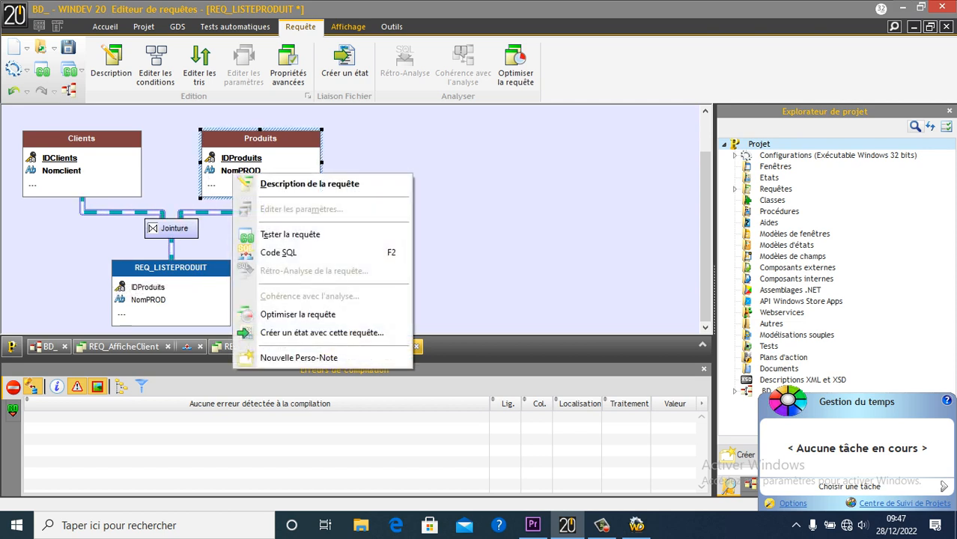
{"action": "left_click", "coordinate": [269, 235]}
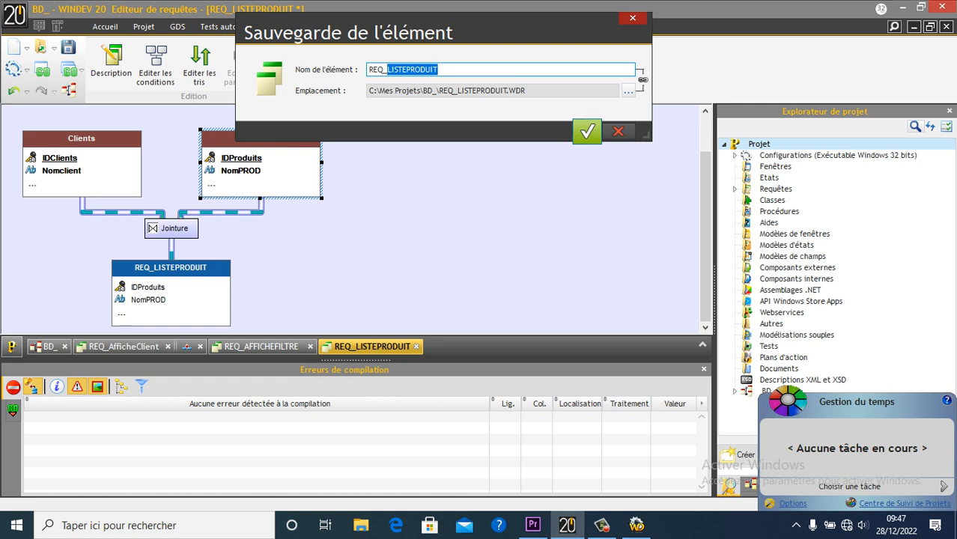
{"action": "left_click", "coordinate": [587, 132]}
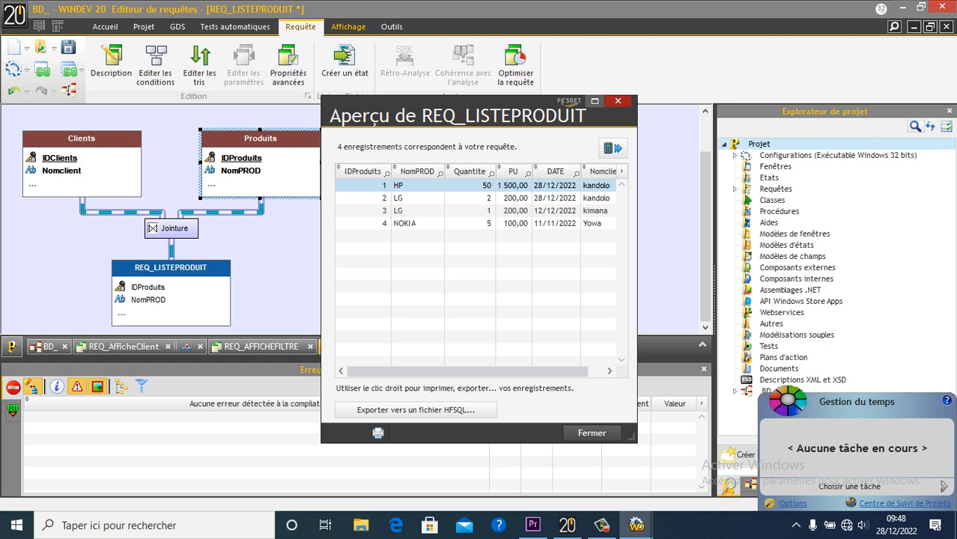
{"action": "left_click", "coordinate": [618, 101]}
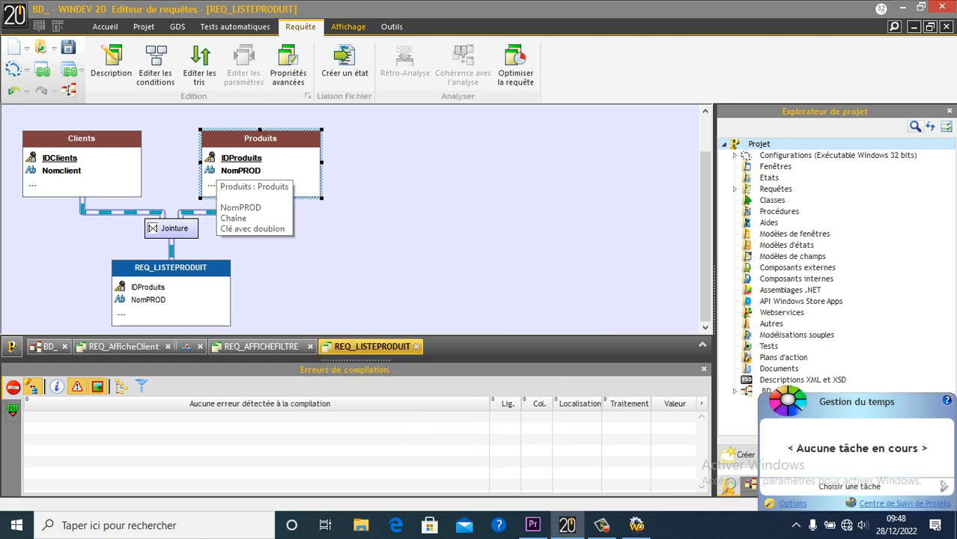
Create another selection query containing the NomPROD, Quantite, PU and Date fields of the Produits file
{"action": "left_click", "coordinate": [15, 47]}
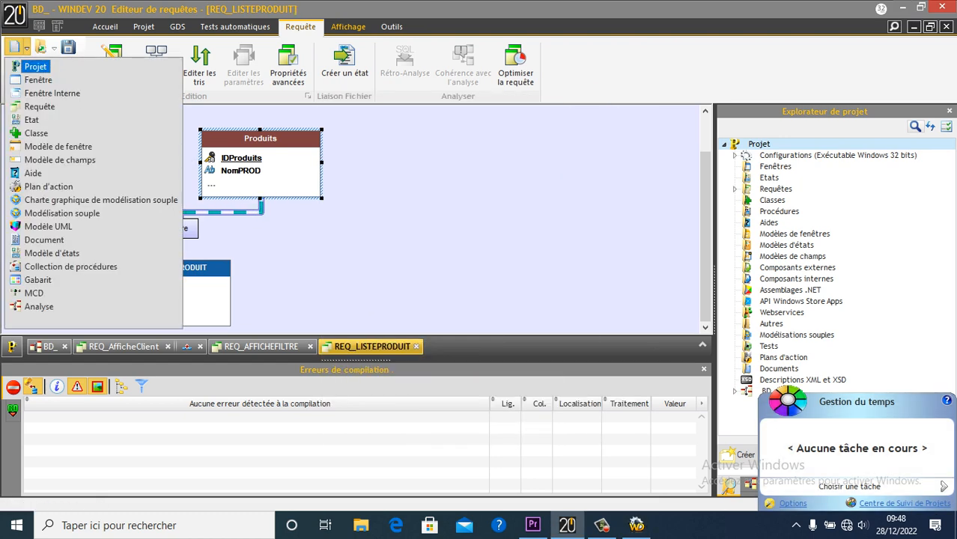
{"action": "left_click", "coordinate": [40, 107]}
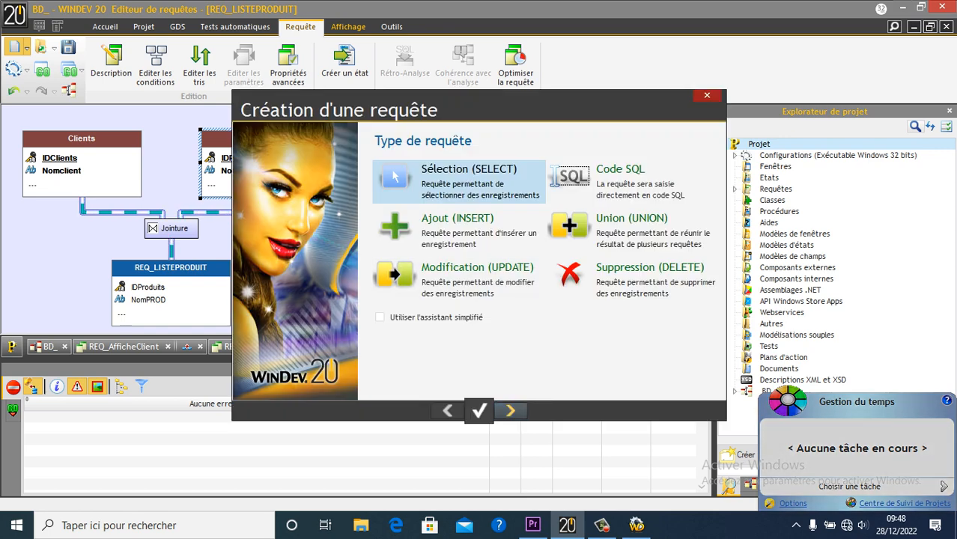
{"action": "left_click", "coordinate": [510, 410]}
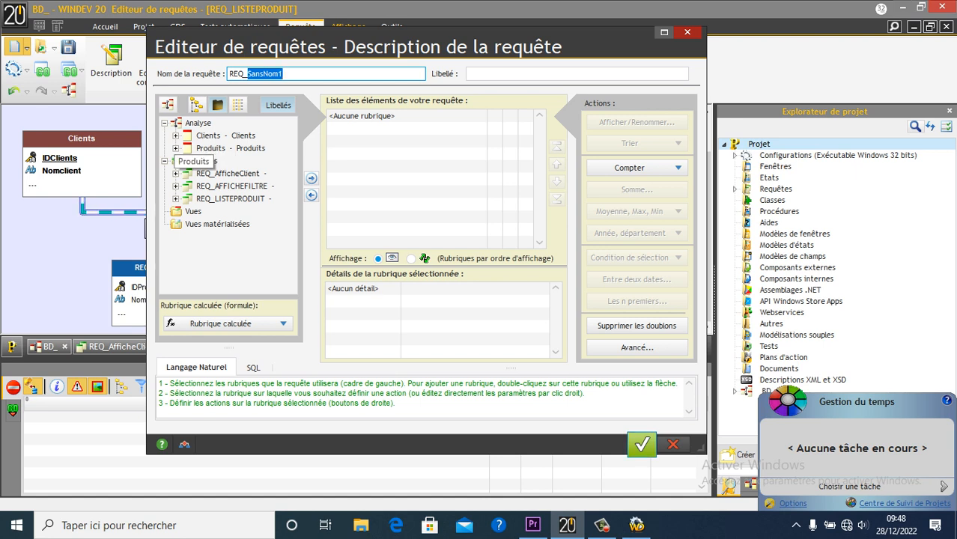
{"action": "left_click", "coordinate": [176, 148]}
{"action": "left_click", "coordinate": [225, 173]}
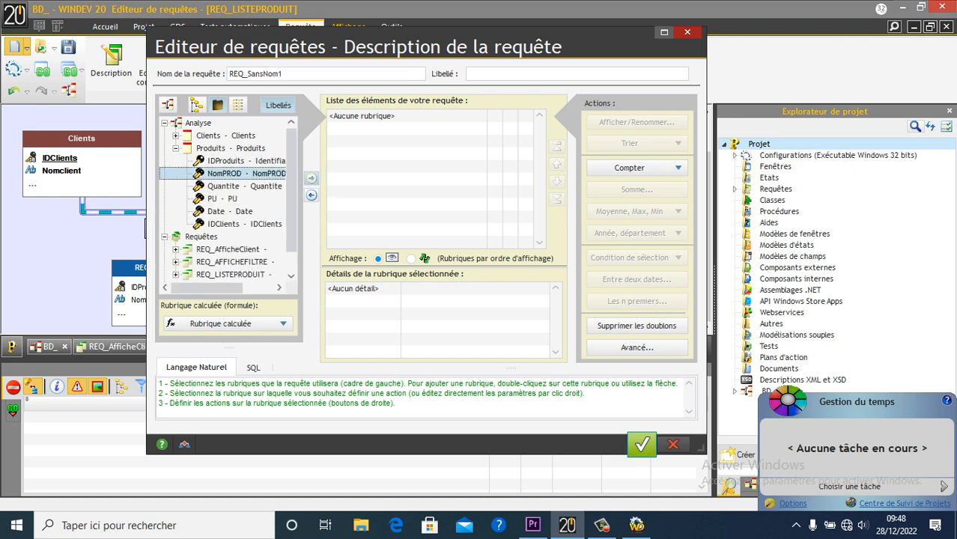
{"action": "left_click", "coordinate": [311, 178]}
{"action": "left_click", "coordinate": [245, 186]}
{"action": "double_click", "coordinate": [245, 185]}
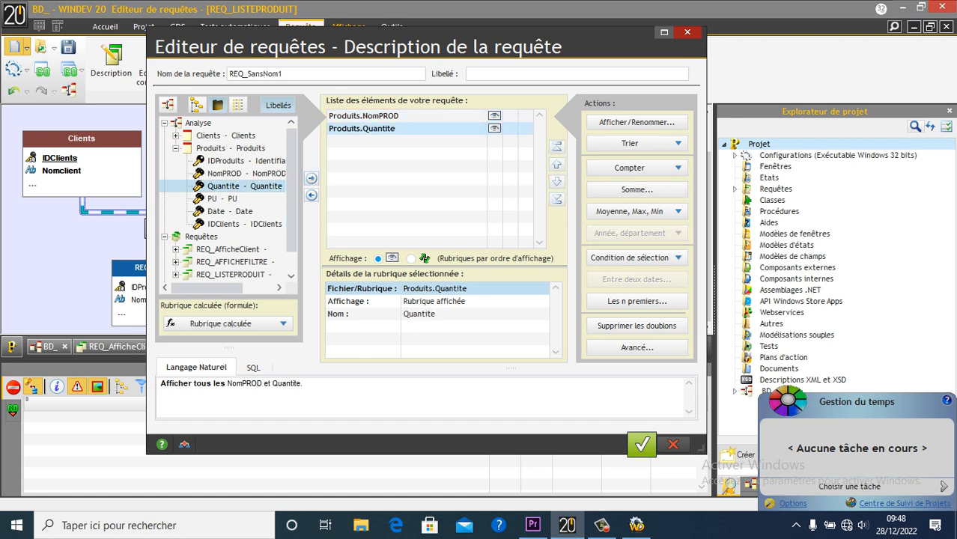
{"action": "left_click", "coordinate": [222, 198]}
{"action": "left_click", "coordinate": [311, 179]}
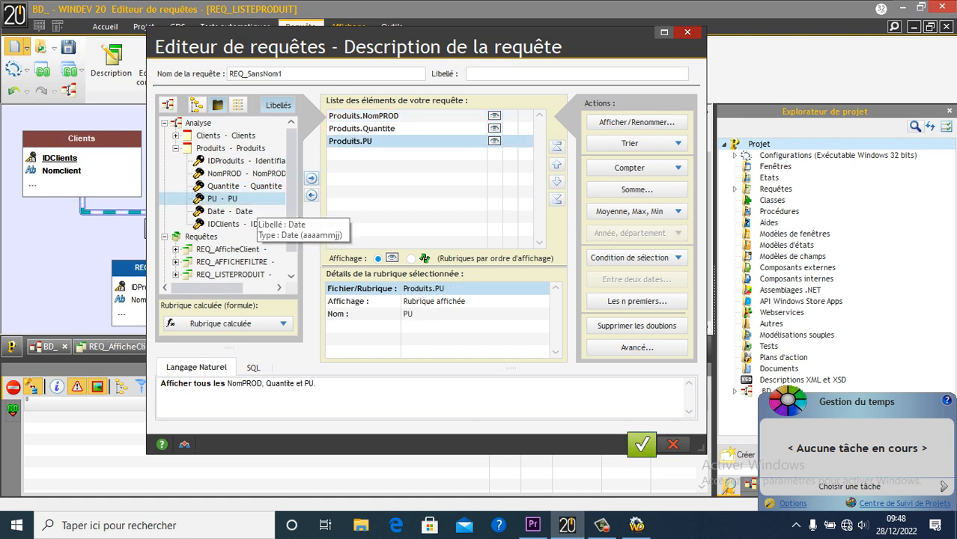
{"action": "left_click", "coordinate": [228, 211]}
{"action": "left_click", "coordinate": [310, 178]}
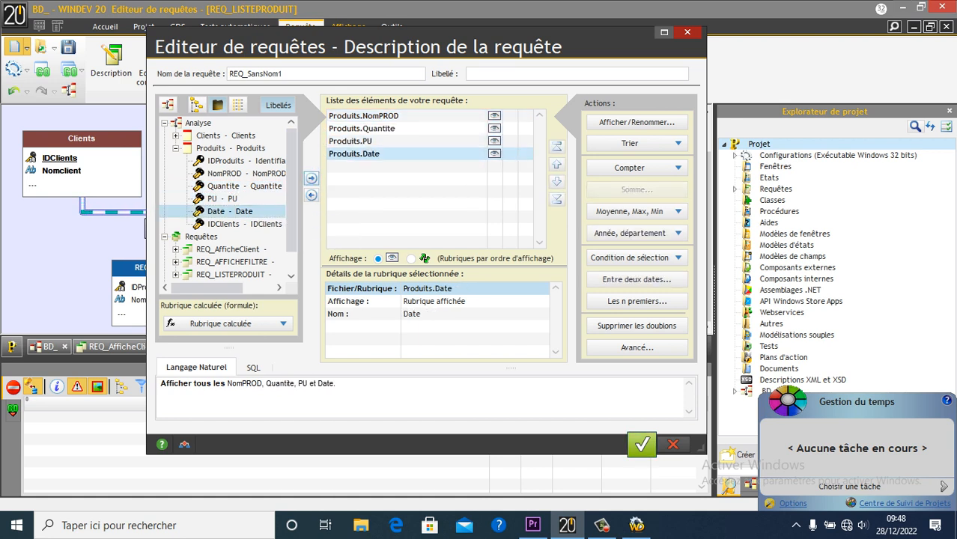
Add the Nomclient field of the Clients file to the query and sort the result by NomPROD in ascending order
{"action": "left_click", "coordinate": [175, 136]}
{"action": "left_click", "coordinate": [225, 161]}
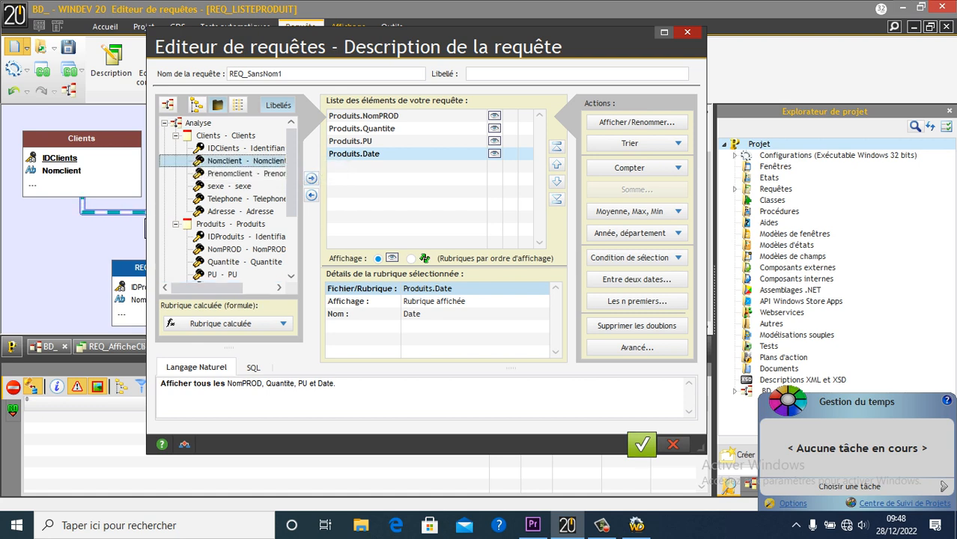
{"action": "left_click", "coordinate": [311, 178]}
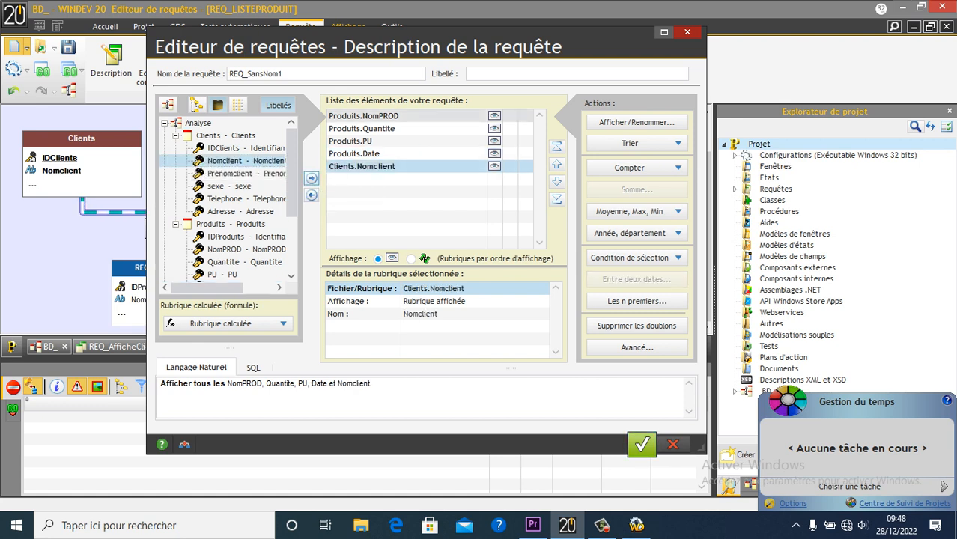
{"action": "left_click", "coordinate": [514, 116]}
{"action": "left_click", "coordinate": [566, 124]}
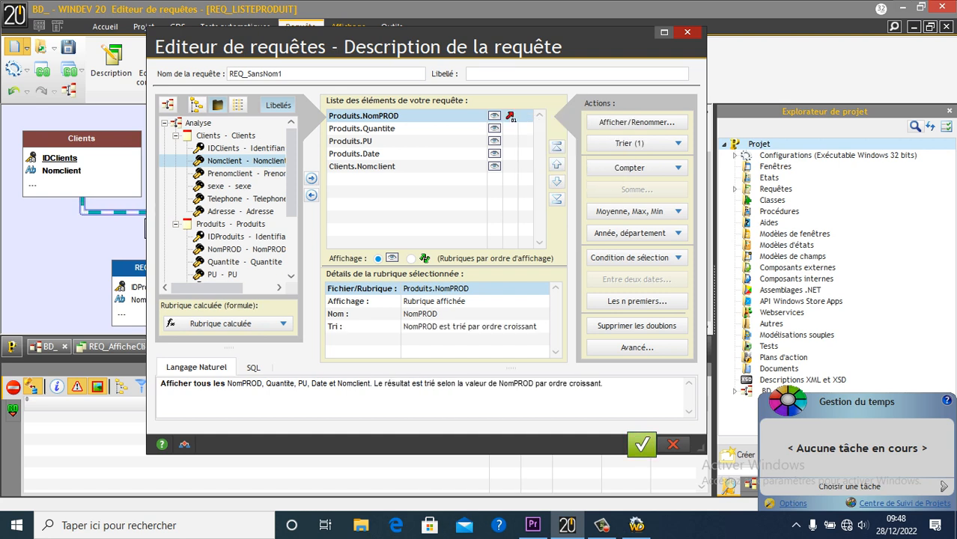
Define a new selection condition on Produits.Date with the operator "est égal à" and a parameter named Param
{"action": "left_click", "coordinate": [509, 153]}
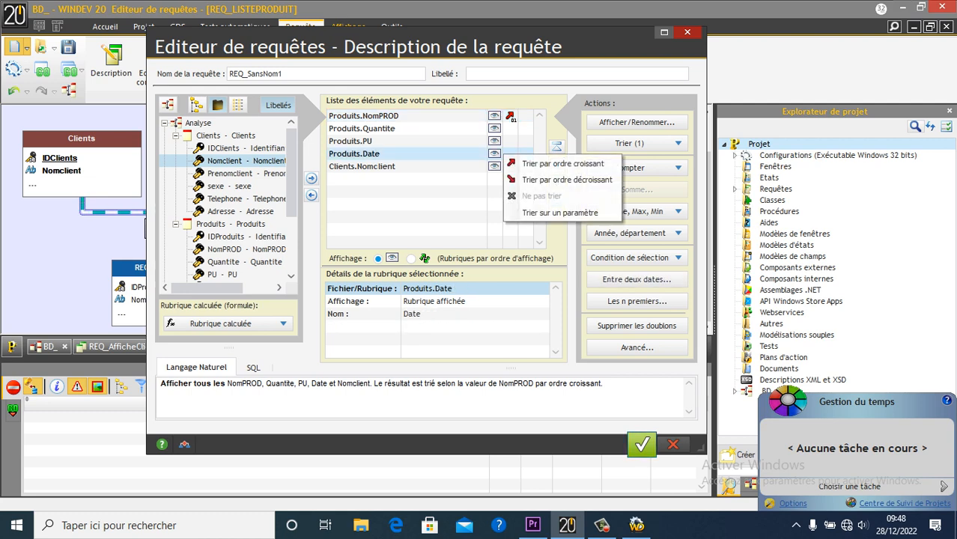
{"action": "left_click", "coordinate": [632, 258]}
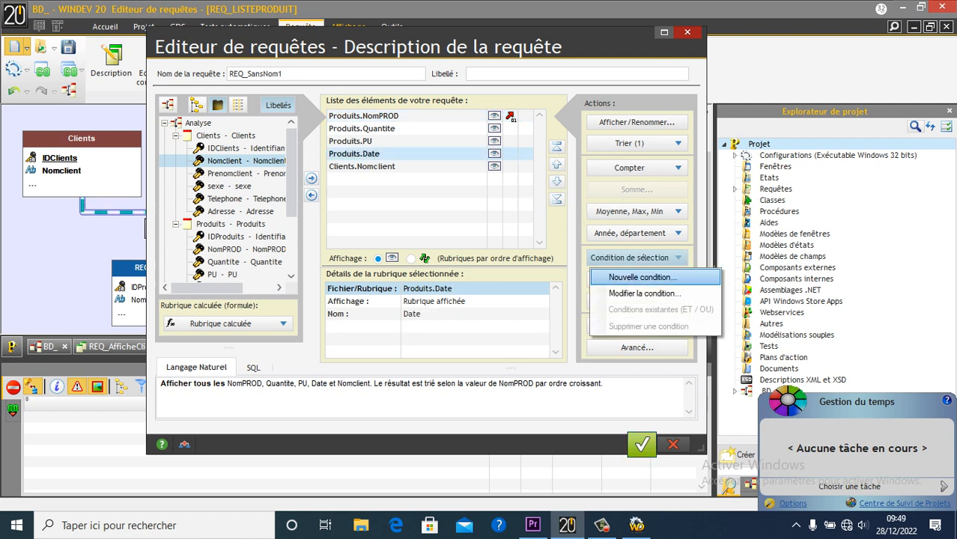
{"action": "left_click", "coordinate": [642, 277]}
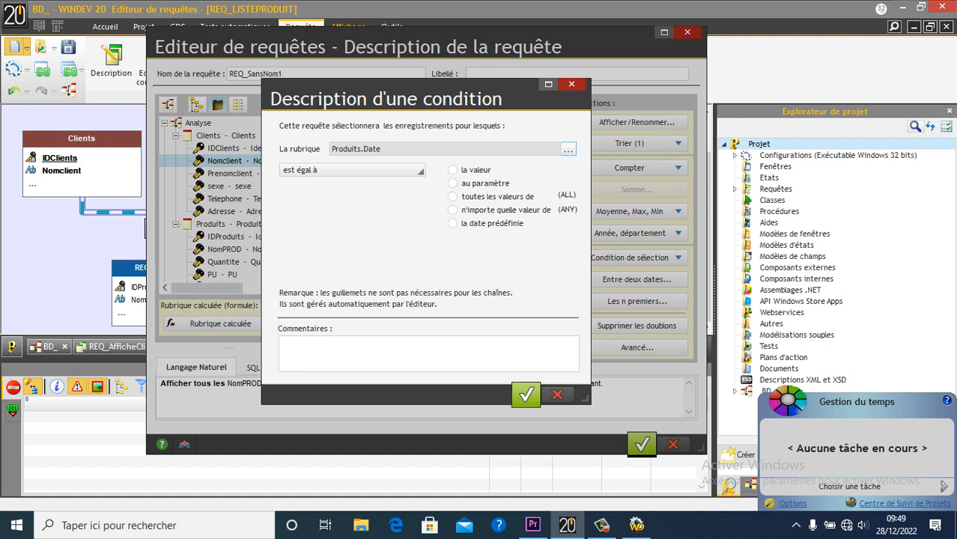
{"action": "left_click", "coordinate": [452, 182]}
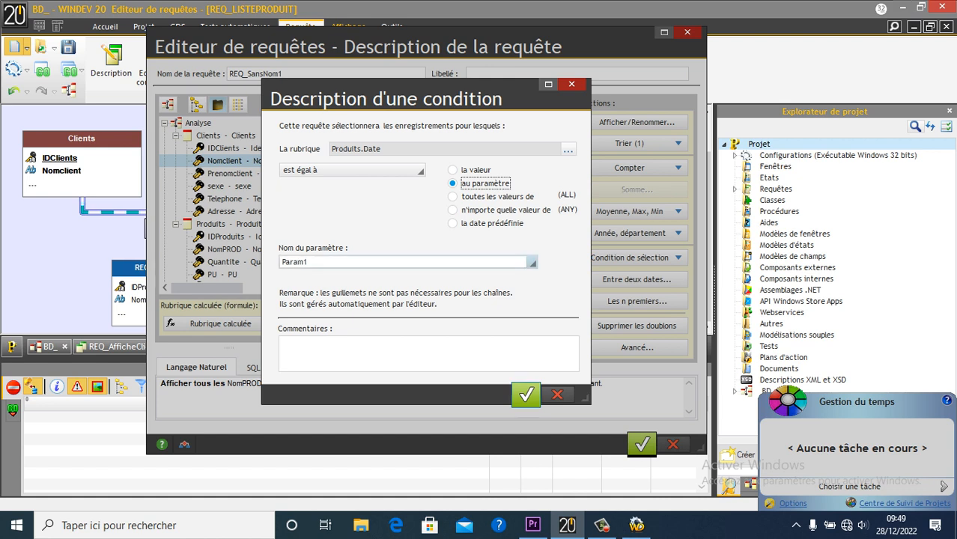
{"action": "left_click", "coordinate": [532, 263]}
{"action": "left_click", "coordinate": [532, 263]}
{"action": "key", "text": "End"}
{"action": "key", "text": "BackSpace"}
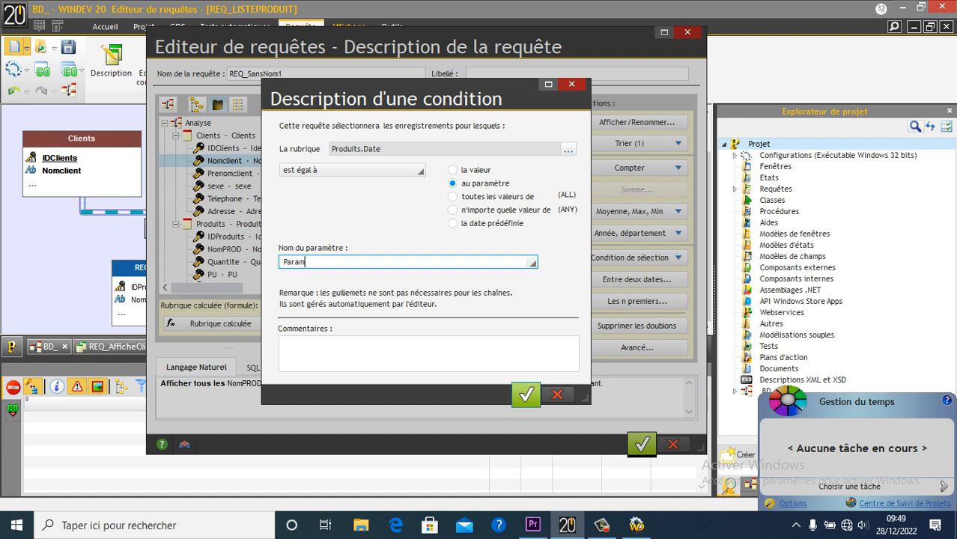
{"action": "left_click", "coordinate": [351, 169]}
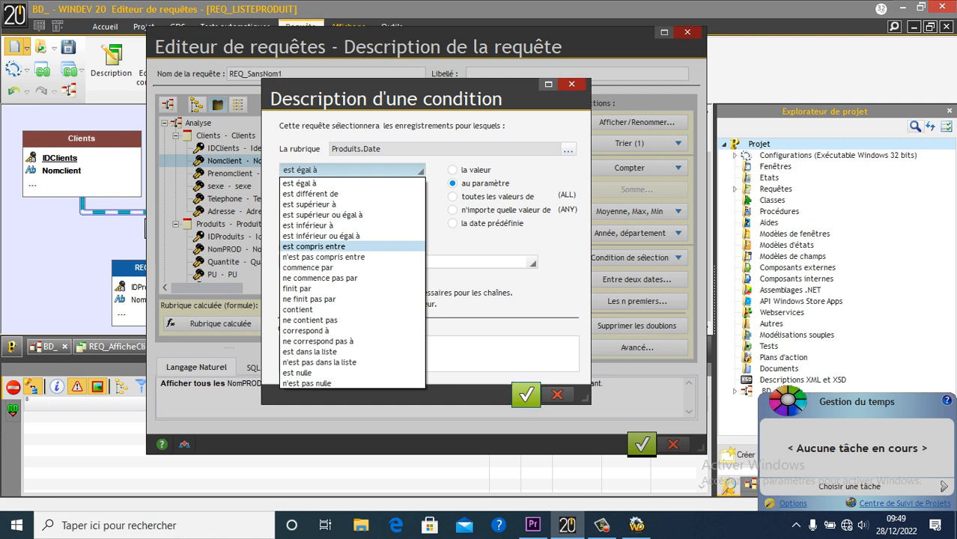
{"action": "left_click", "coordinate": [329, 183]}
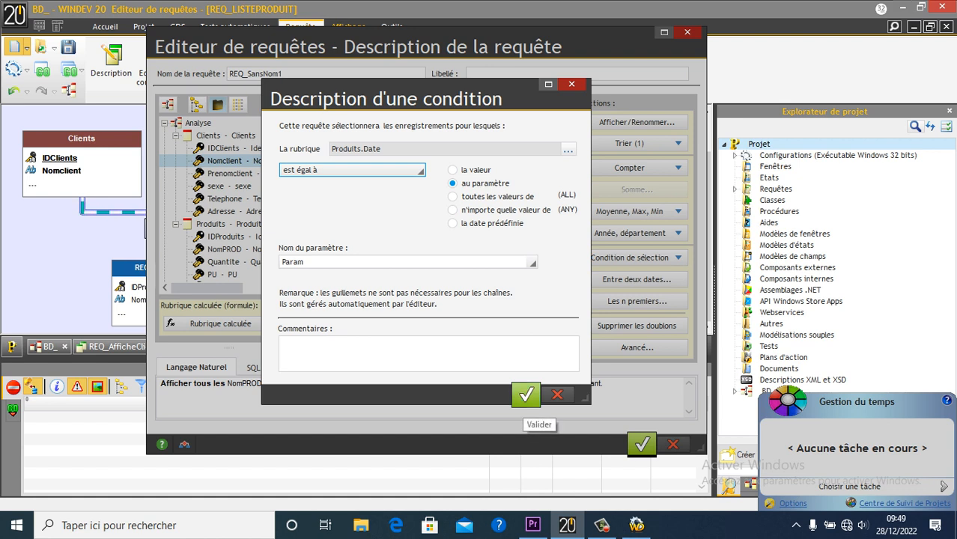
{"action": "left_click", "coordinate": [453, 223]}
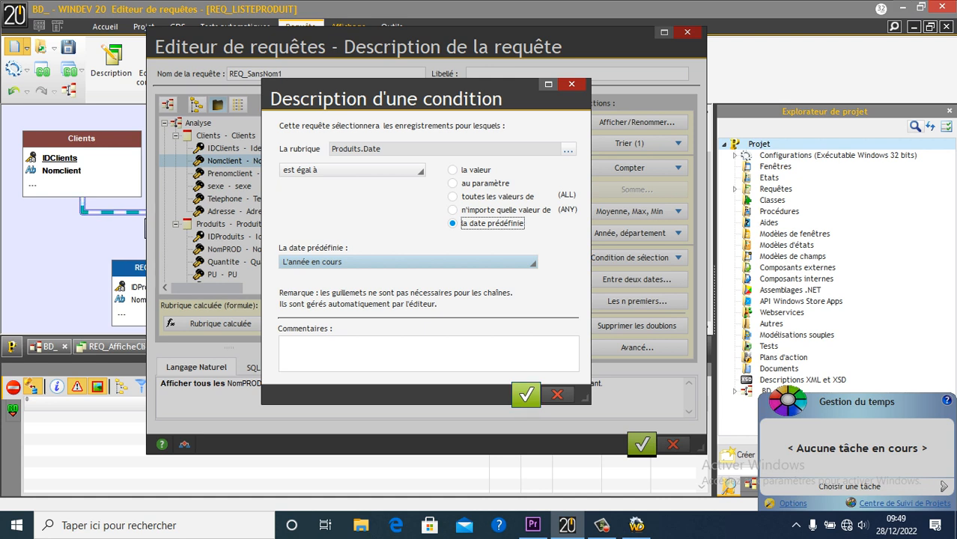
{"action": "left_click", "coordinate": [408, 262]}
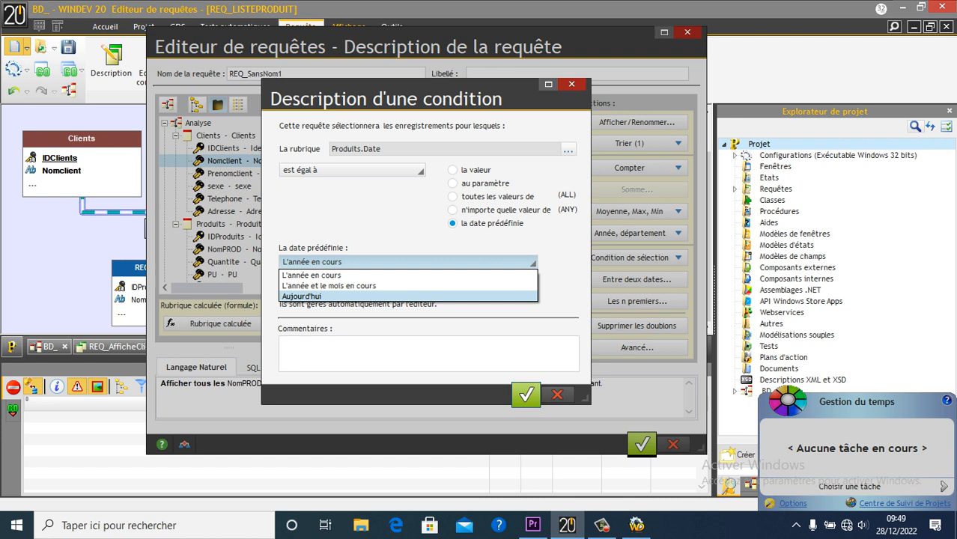
{"action": "key", "text": "Return"}
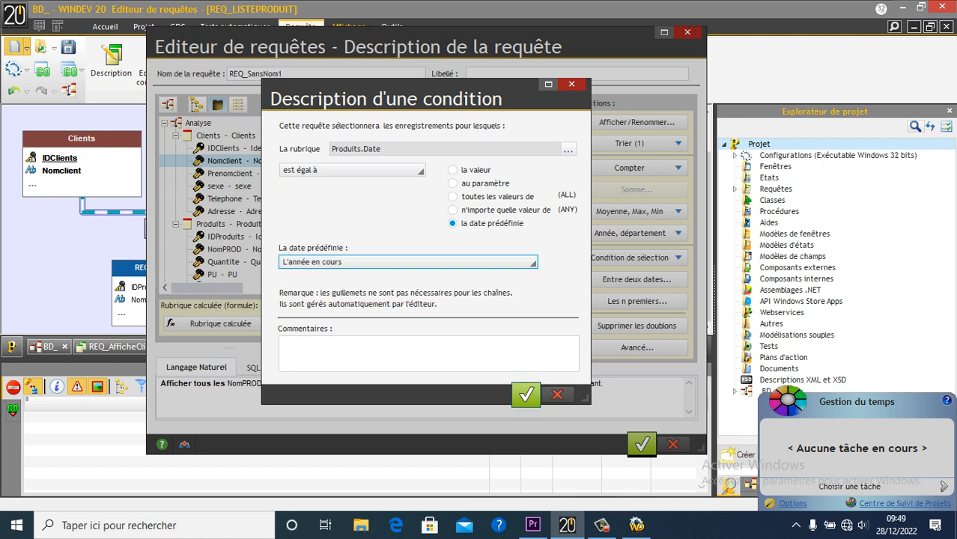
{"action": "left_click", "coordinate": [475, 184]}
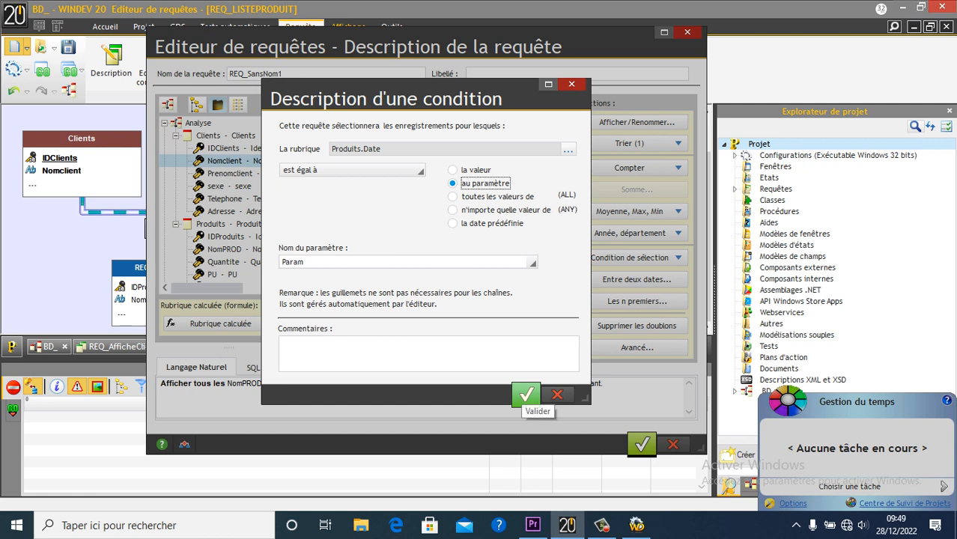
Validate the condition and the query description, and test the query with Param set to 28/12/2022
{"action": "left_click", "coordinate": [526, 394]}
{"action": "left_click", "coordinate": [641, 444]}
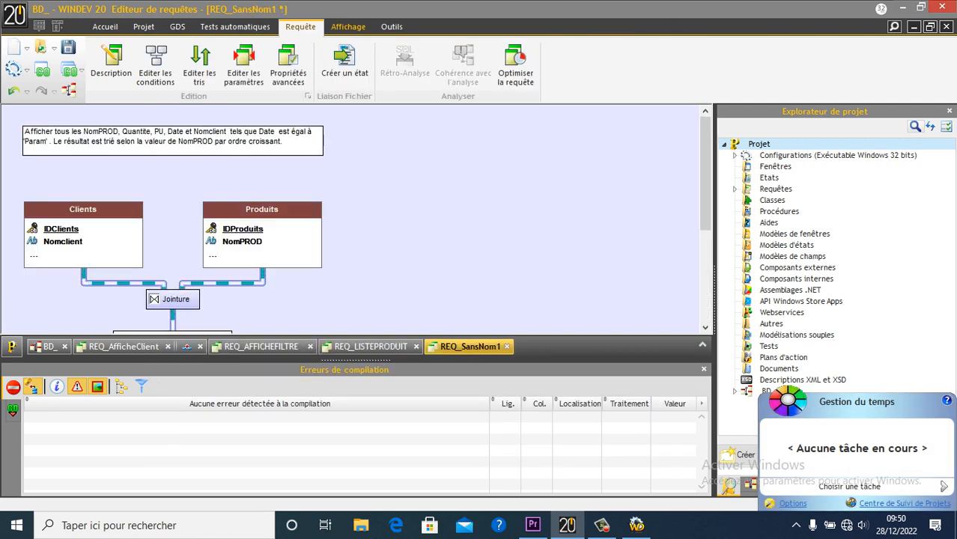
{"action": "right_click", "coordinate": [239, 241]}
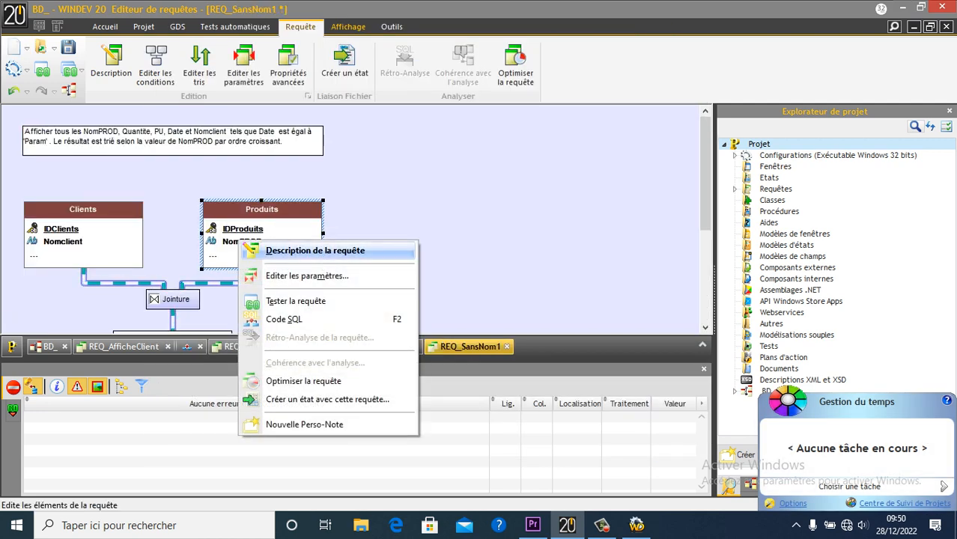
{"action": "left_click", "coordinate": [295, 301]}
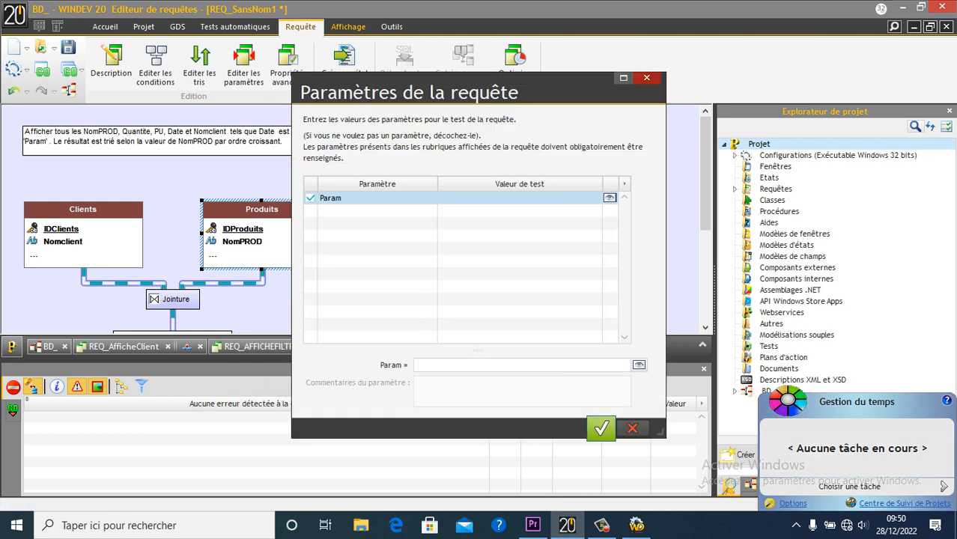
{"action": "left_click", "coordinate": [479, 366]}
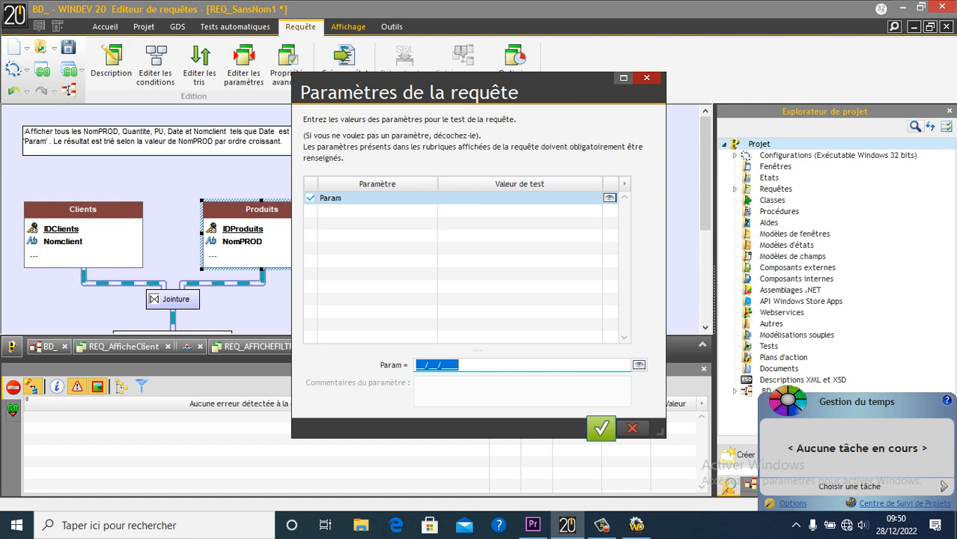
{"action": "type", "text": "28/"}
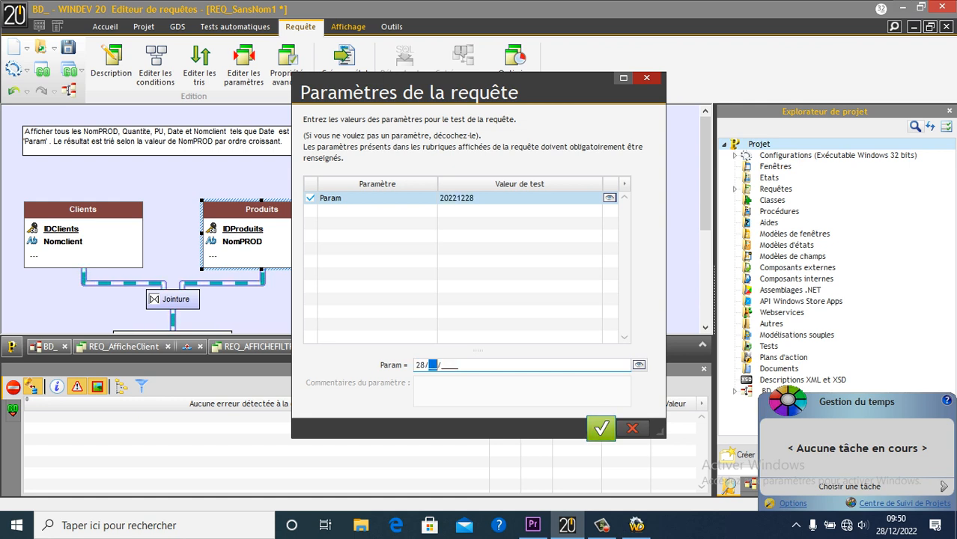
{"action": "type", "text": "12"}
{"action": "type", "text": "2022"}
{"action": "key", "text": "Return"}
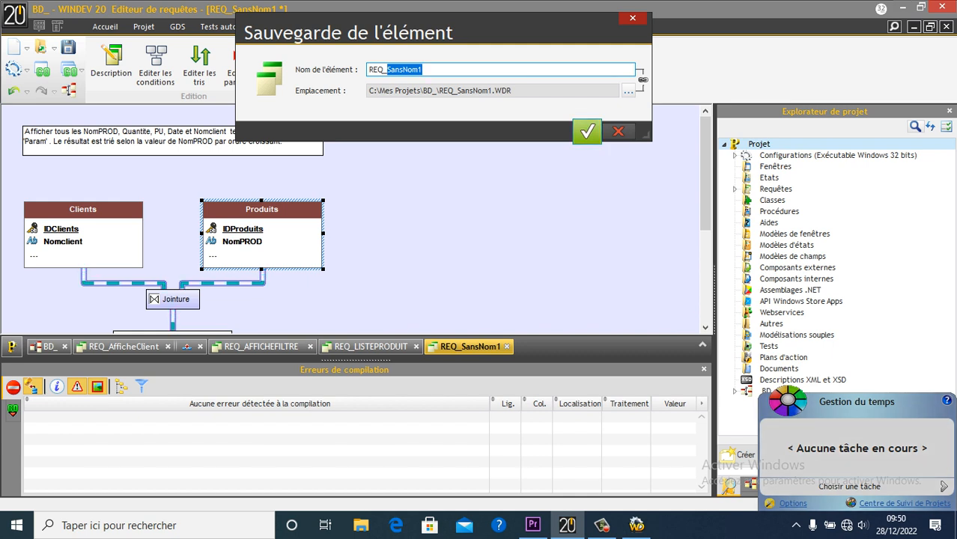
Save the query as REQ_ListePRODUITFILT and close its result preview
{"action": "type", "text": "Liste"}
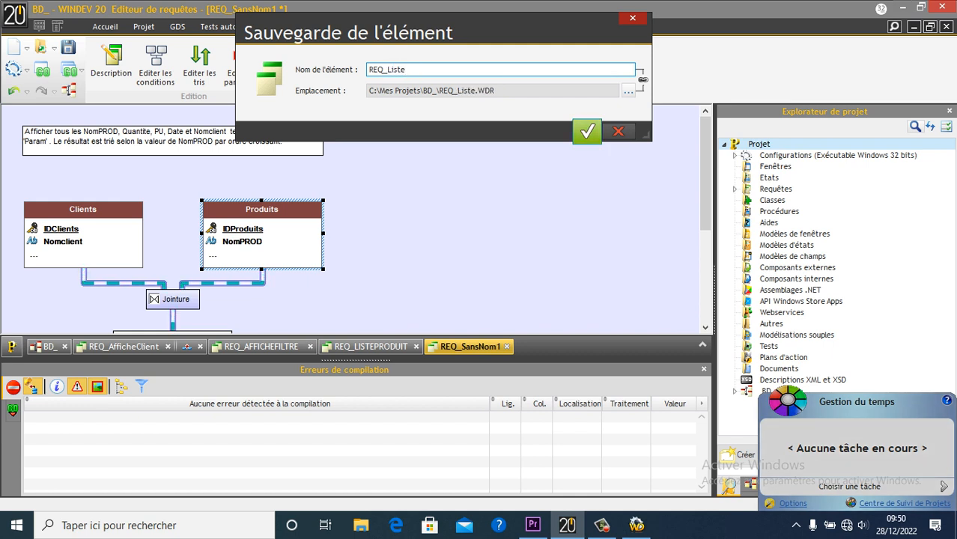
{"action": "type", "text": "PRODUIT"}
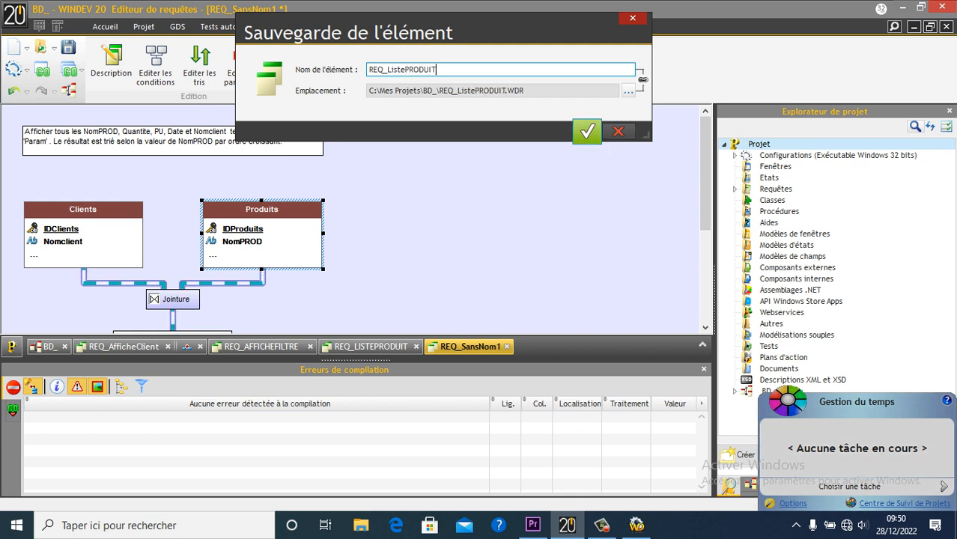
{"action": "type", "text": "FILT"}
{"action": "key", "text": "Return"}
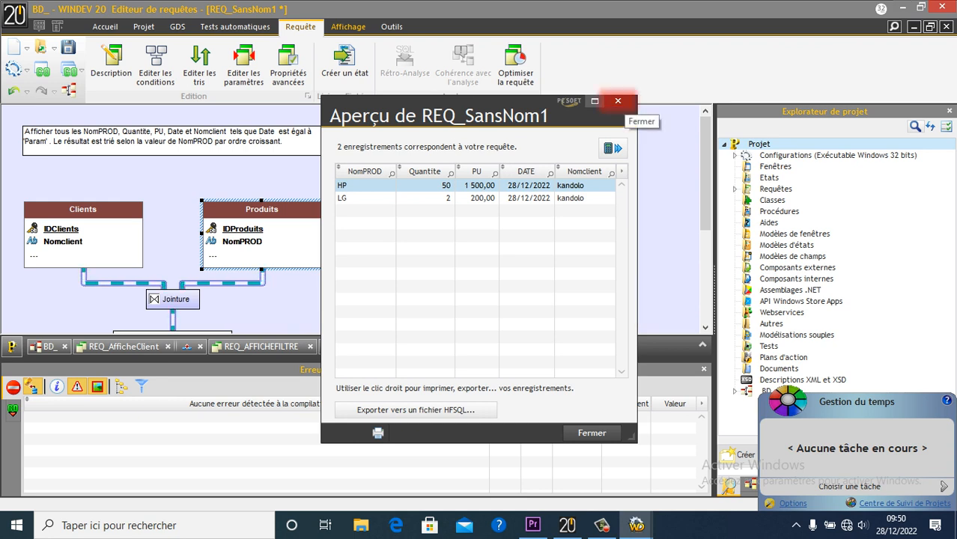
{"action": "left_click", "coordinate": [617, 101]}
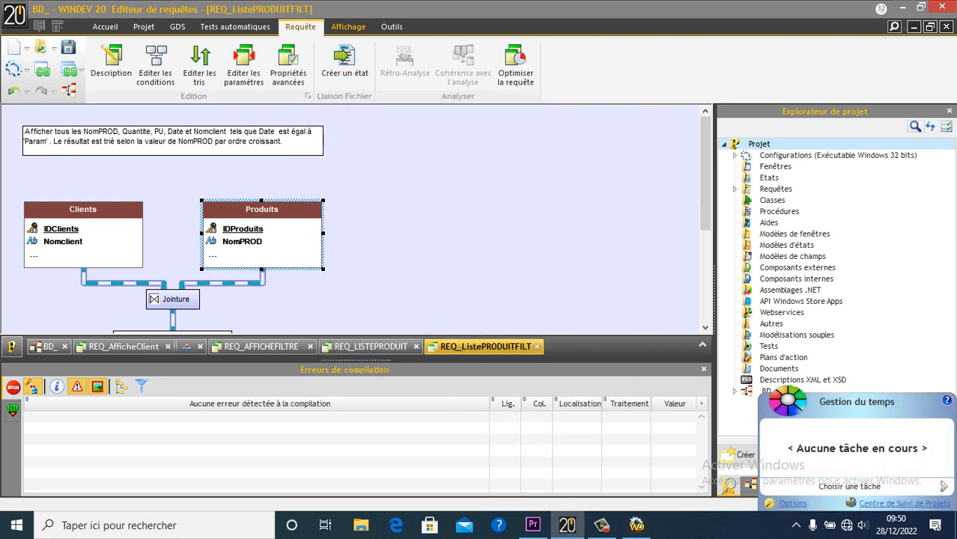
Reopen the description of REQ_ListePRODUITFILT and delete the parameter condition on the Date field
{"action": "right_click", "coordinate": [256, 249]}
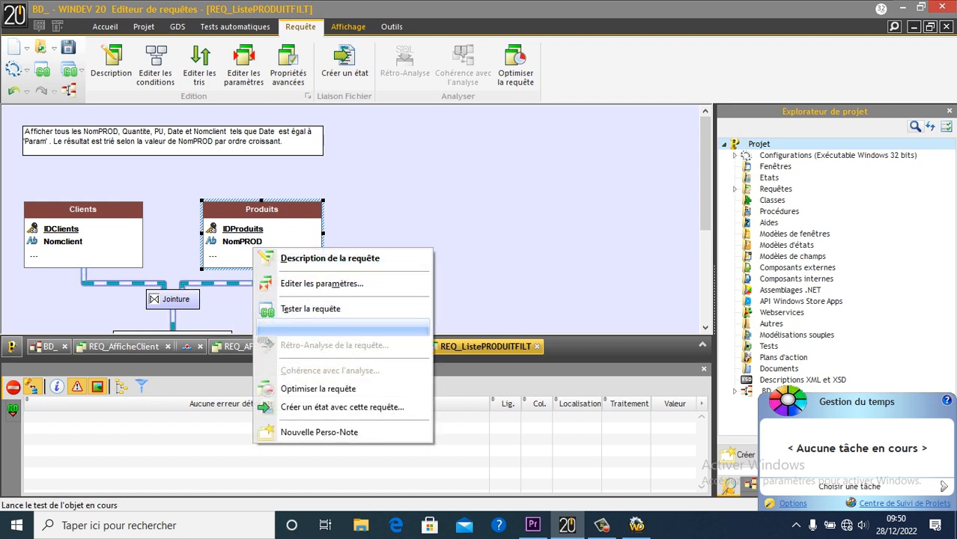
{"action": "left_click", "coordinate": [374, 212]}
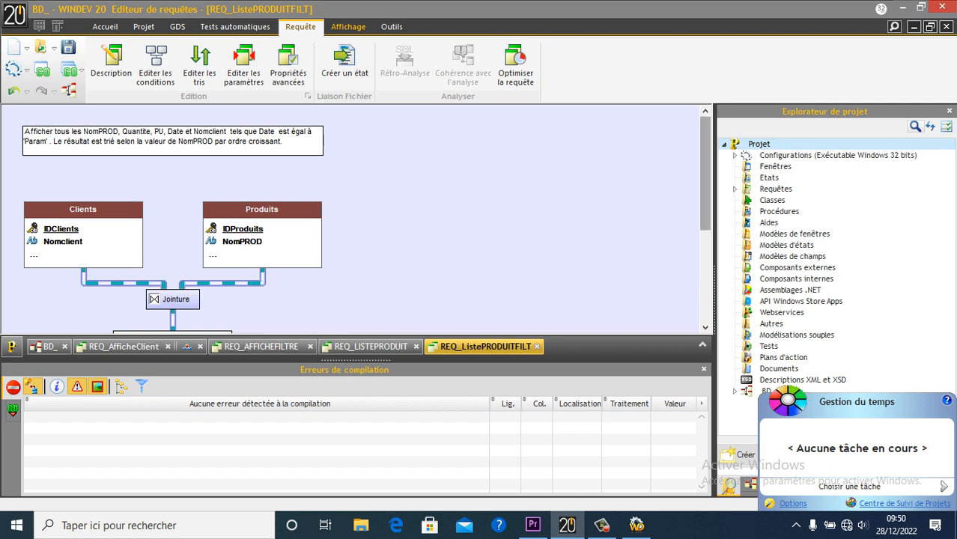
{"action": "left_click_drag", "start_coordinate": [705, 180], "coordinate": [705, 210]}
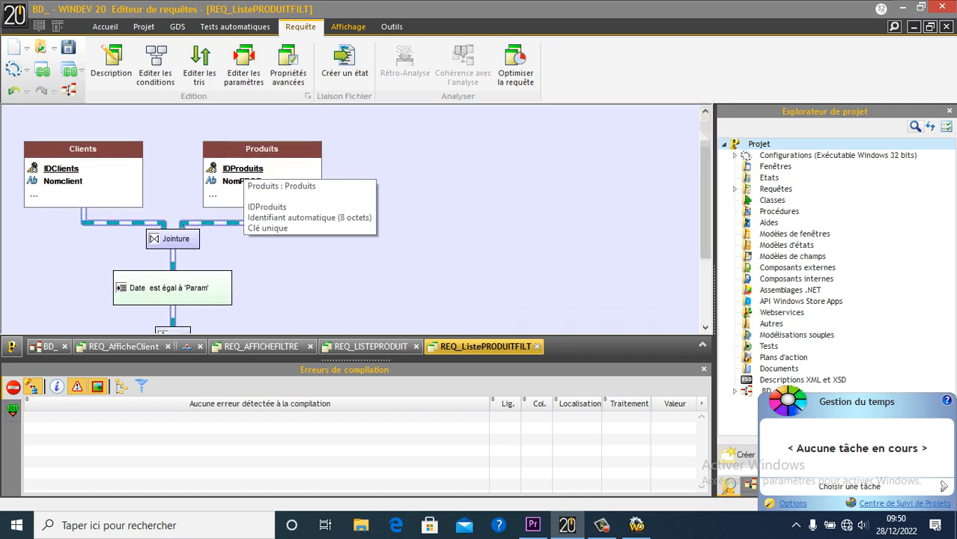
{"action": "left_click", "coordinate": [238, 173]}
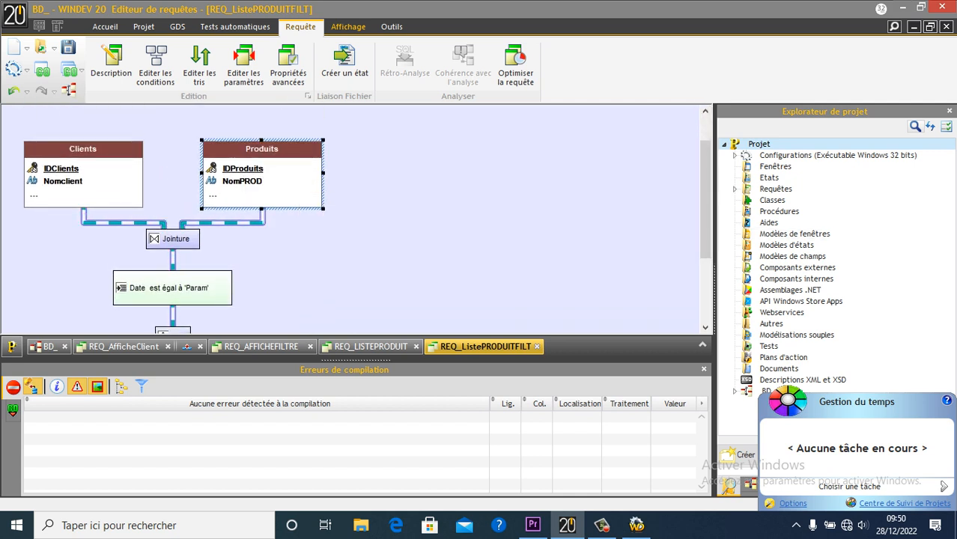
{"action": "left_click_drag", "start_coordinate": [706, 209], "coordinate": [706, 329]}
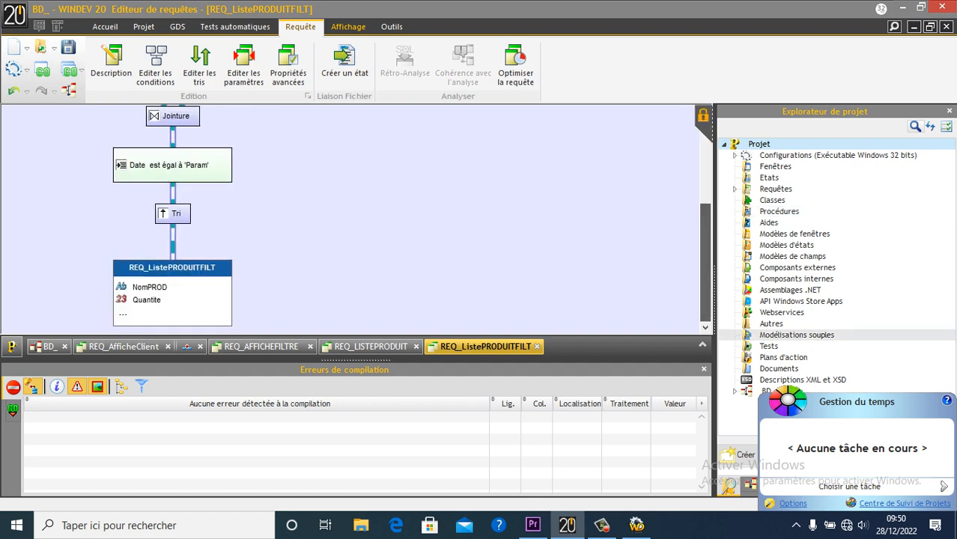
{"action": "double_click", "coordinate": [142, 284]}
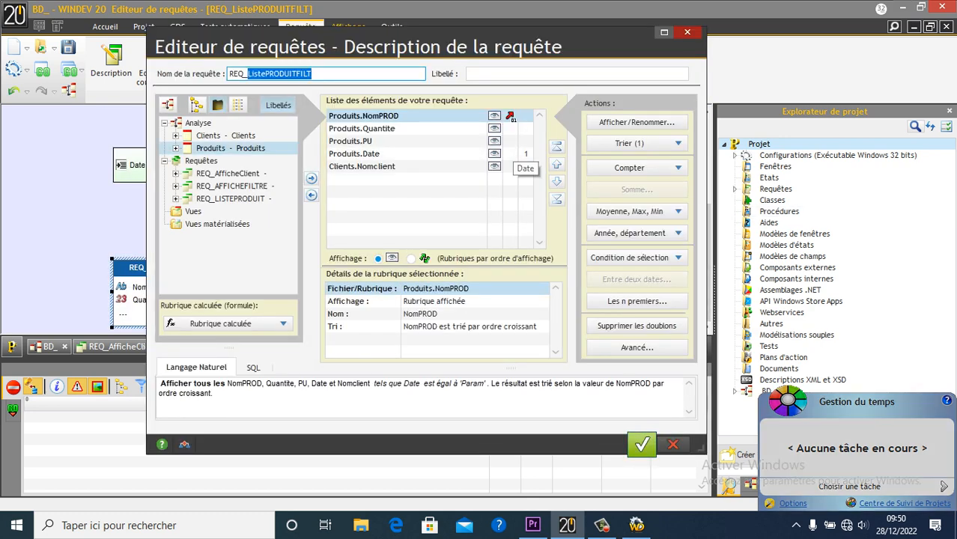
{"action": "left_click", "coordinate": [526, 155]}
{"action": "right_click", "coordinate": [526, 154]}
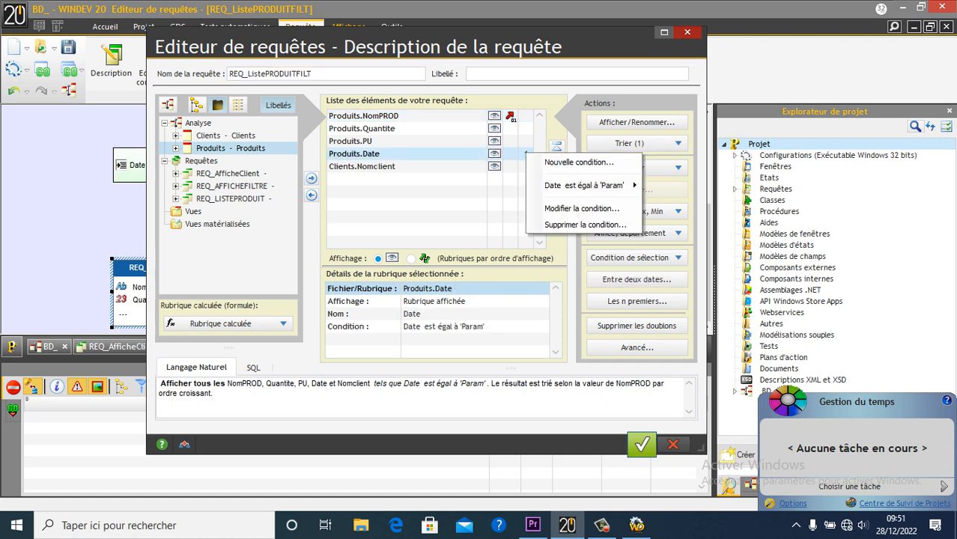
{"action": "left_click", "coordinate": [584, 225]}
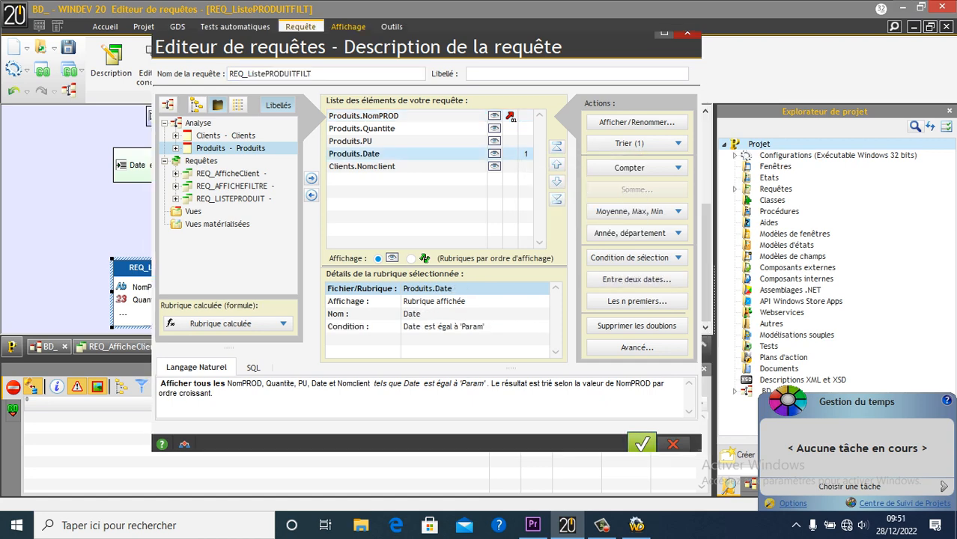
{"action": "left_click", "coordinate": [447, 299]}
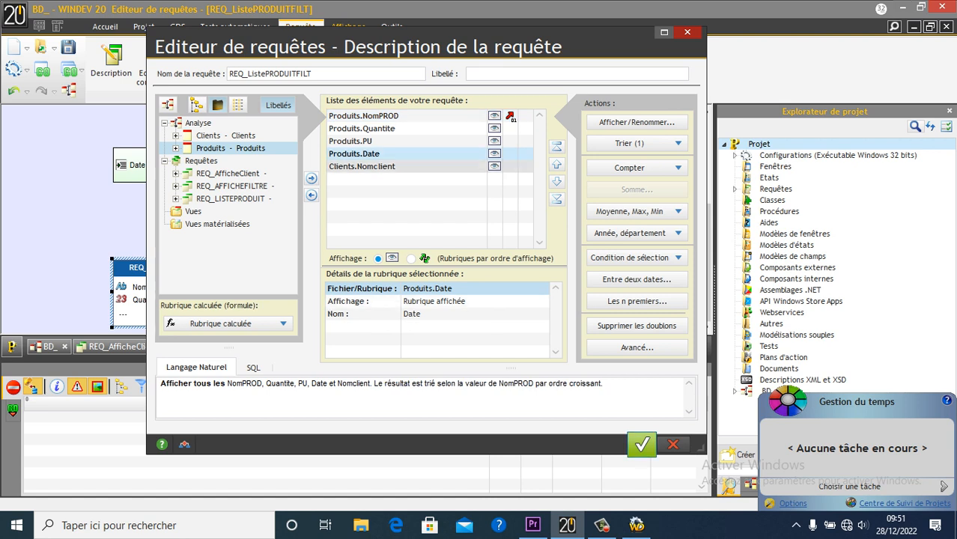
Add a new selection condition on Produits.Date with the operator "est compris entre"
{"action": "right_click", "coordinate": [513, 155]}
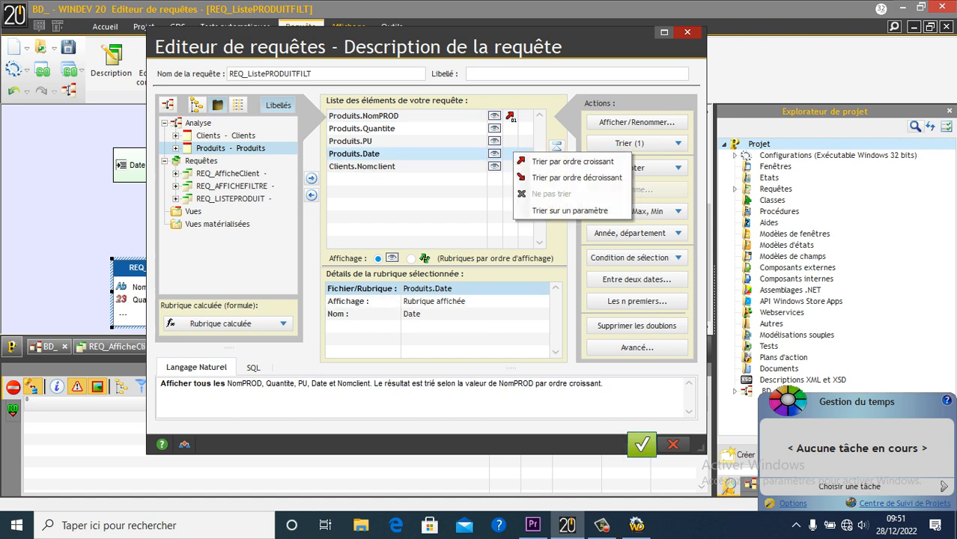
{"action": "left_click", "coordinate": [638, 258]}
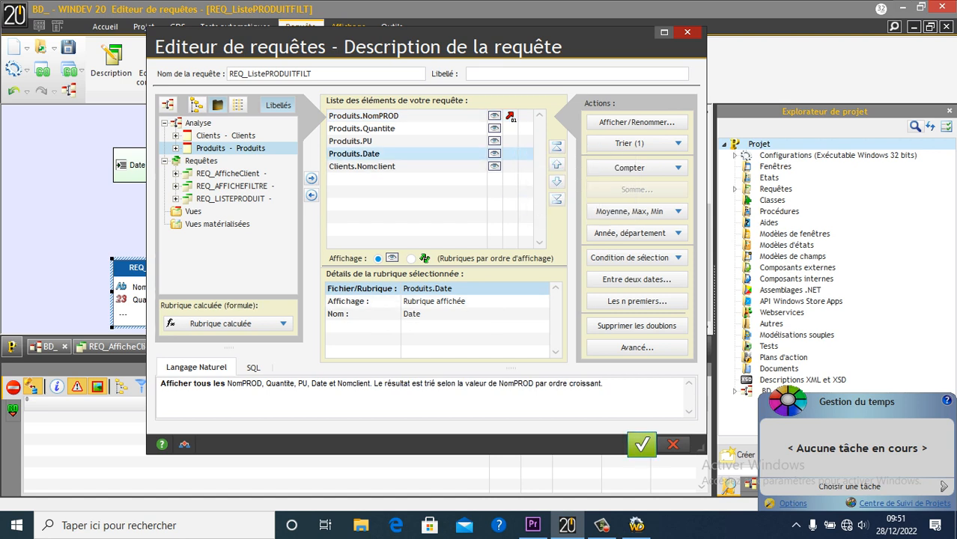
{"action": "left_click", "coordinate": [638, 257]}
{"action": "left_click", "coordinate": [643, 277]}
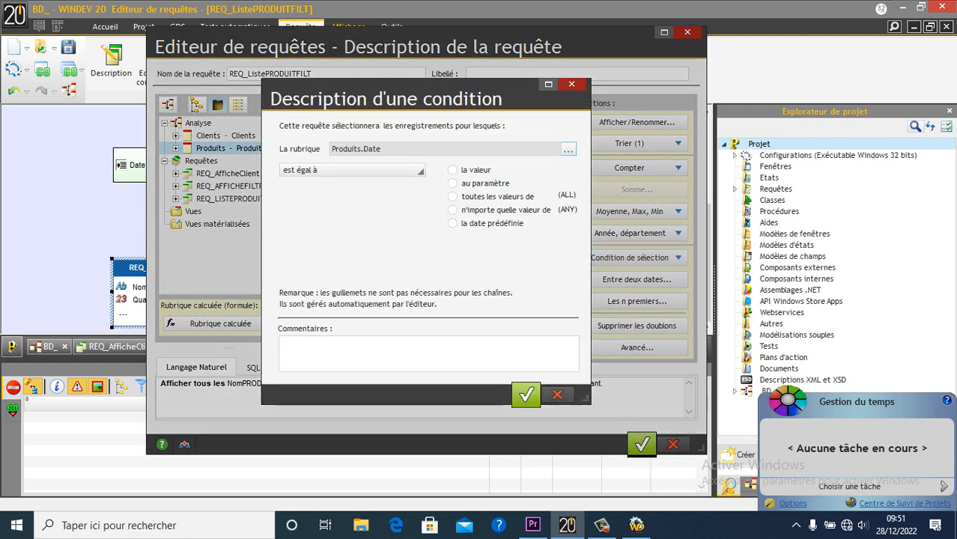
{"action": "left_click", "coordinate": [362, 170]}
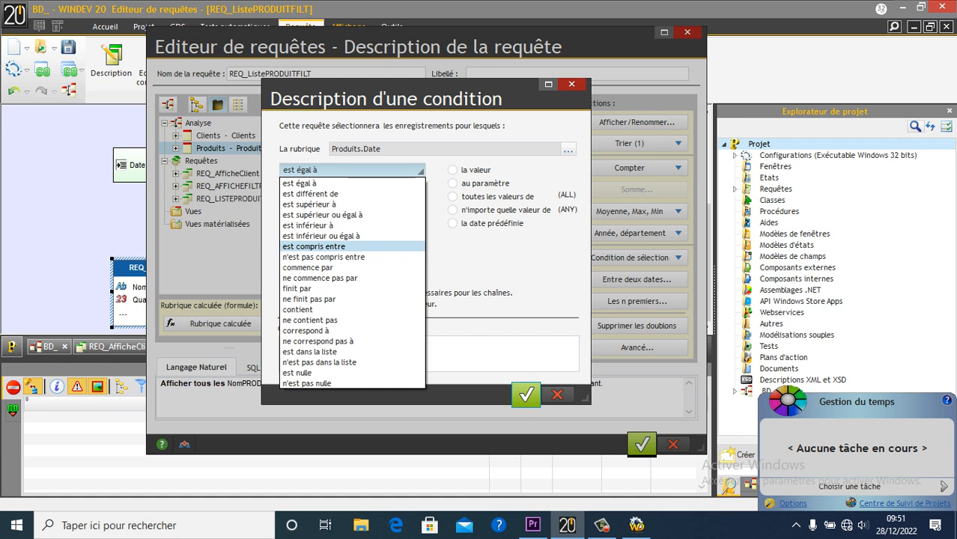
{"action": "left_click", "coordinate": [330, 247]}
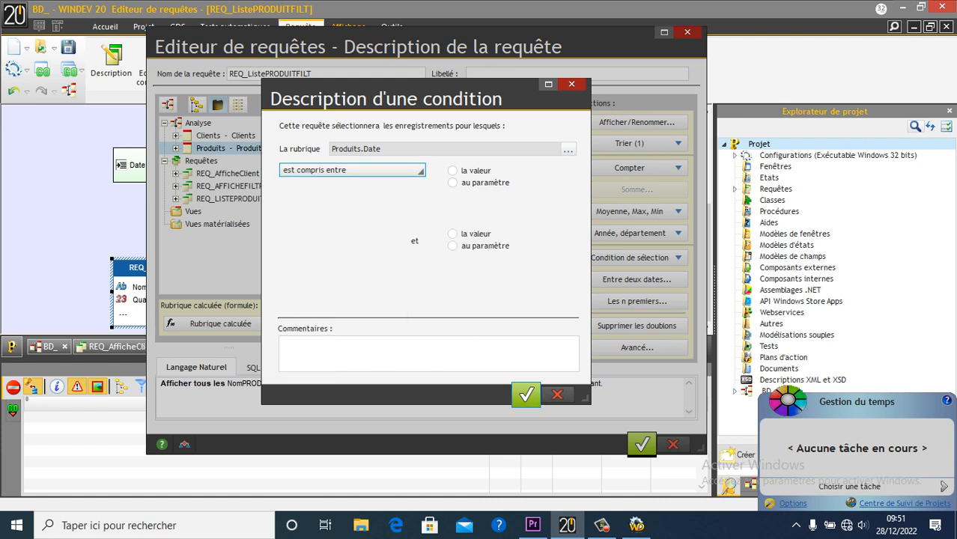
Make the lower bound of the date condition a parameter named DateDEBUT
{"action": "left_click", "coordinate": [452, 182]}
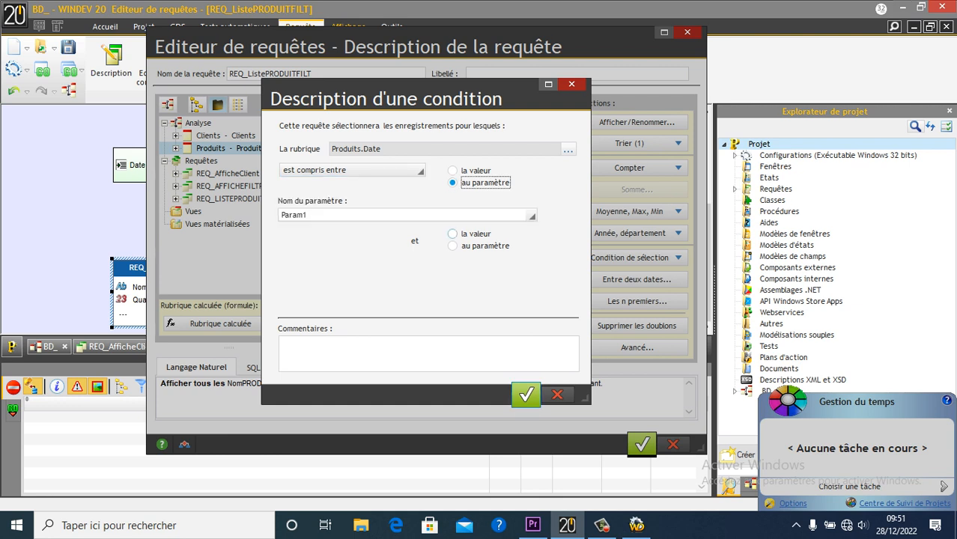
{"action": "left_click", "coordinate": [309, 215]}
{"action": "key", "text": "BackSpace"}
{"action": "key", "text": "BackSpace"}
{"action": "key", "text": "BackSpace"}
{"action": "key", "text": "BackSpace"}
{"action": "key", "text": "BackSpace"}
{"action": "type", "text": "DateDEBUT"}
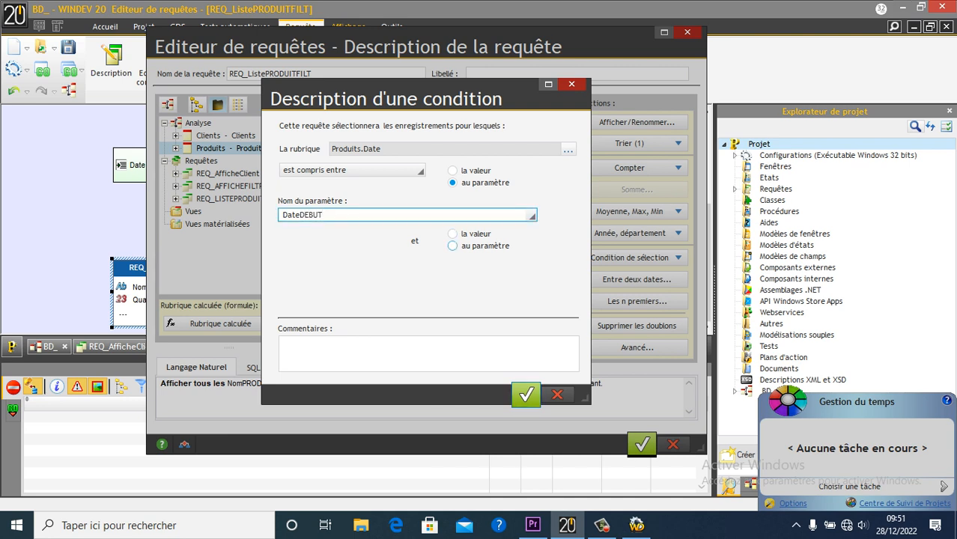
Make the upper bound a parameter named DateFIN, and validate the condition and the query description
{"action": "left_click", "coordinate": [452, 245]}
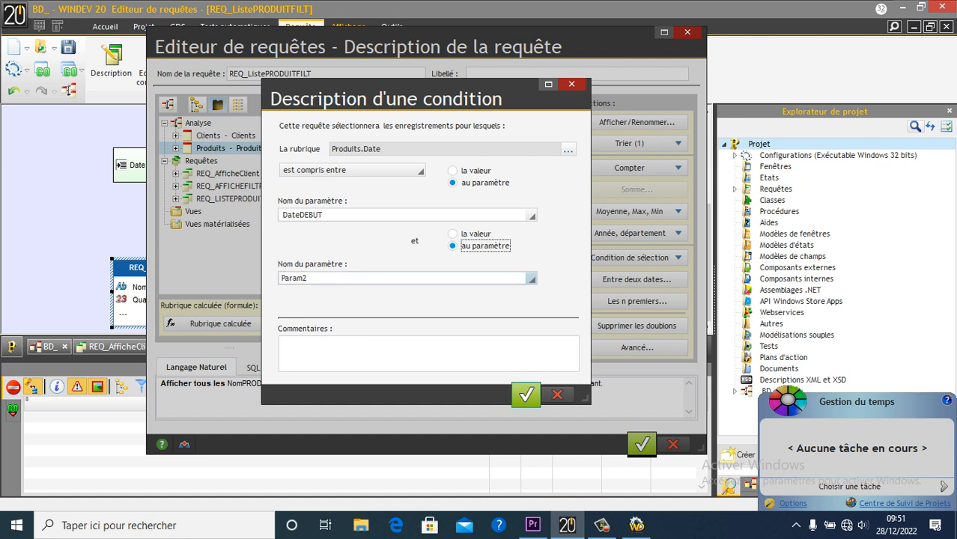
{"action": "key", "text": "Tab"}
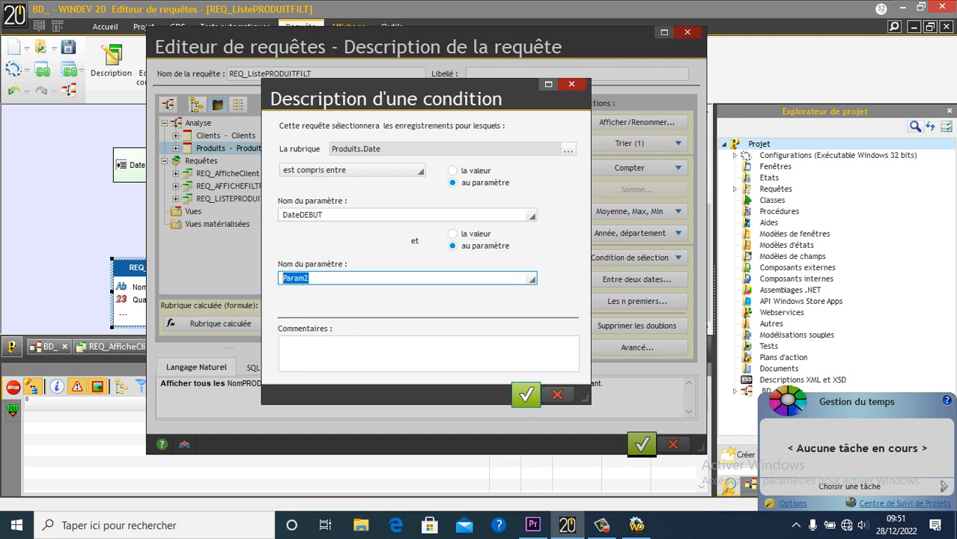
{"action": "type", "text": "DAte"}
{"action": "key", "text": "BackSpace"}
{"action": "key", "text": "BackSpace"}
{"action": "key", "text": "BackSpace"}
{"action": "type", "text": "ateFIN"}
{"action": "key", "text": "Return"}
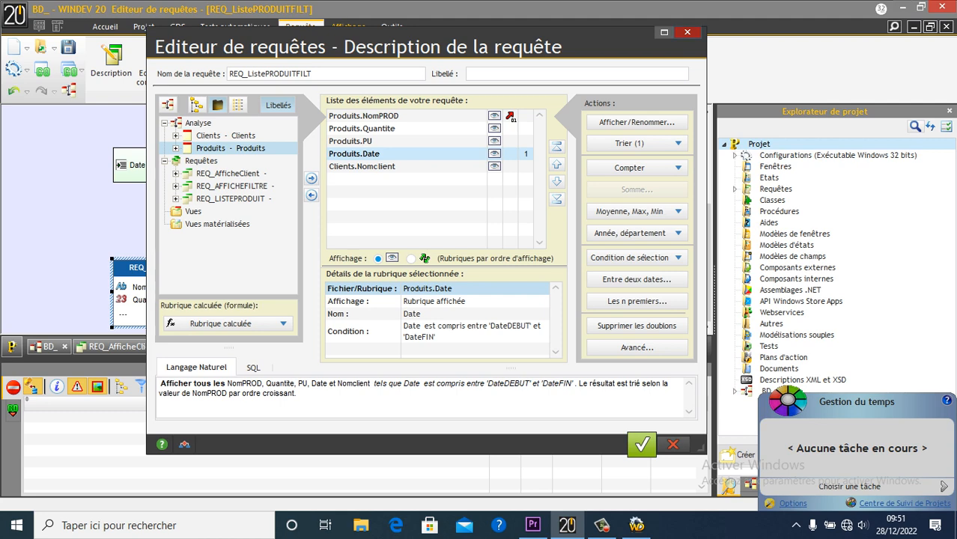
{"action": "left_click", "coordinate": [641, 444]}
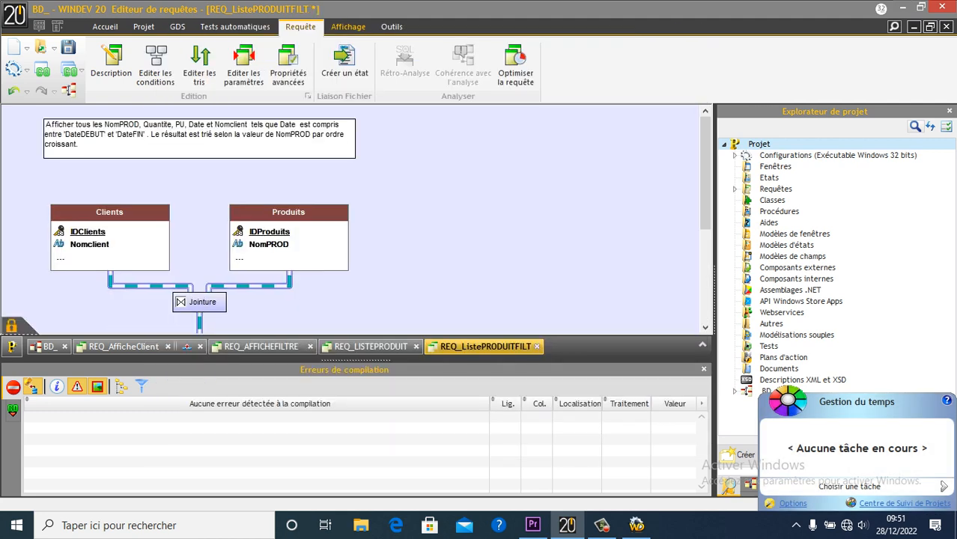
Start a test of REQ_ListePRODUITFILT and set the DateDEBUT test value to 10/11/2022
{"action": "right_click", "coordinate": [289, 223]}
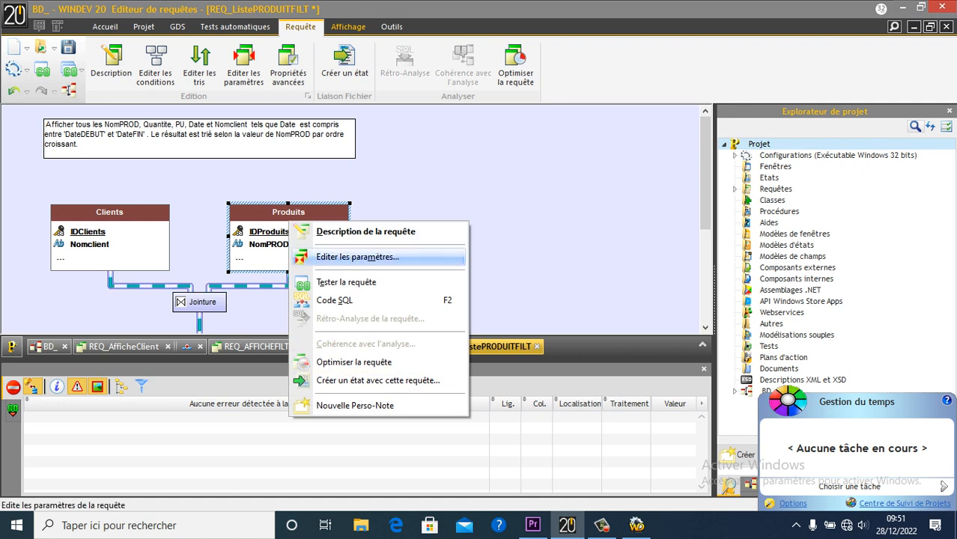
{"action": "left_click", "coordinate": [346, 282]}
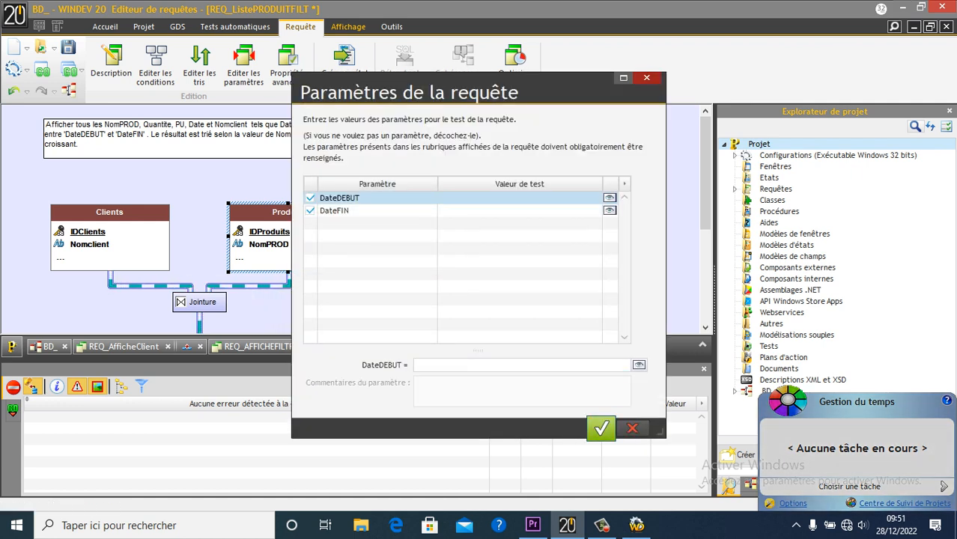
{"action": "left_click", "coordinate": [474, 365]}
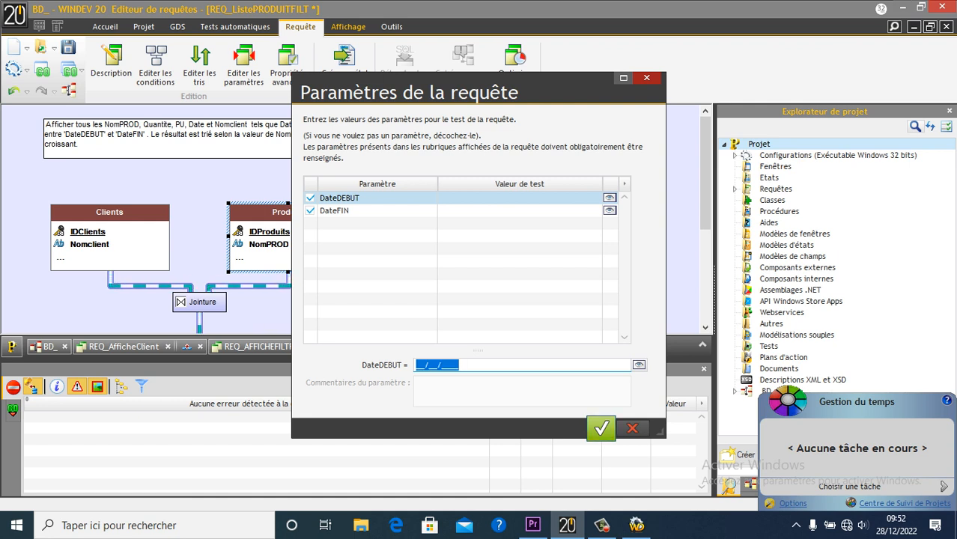
{"action": "type", "text": "10/"}
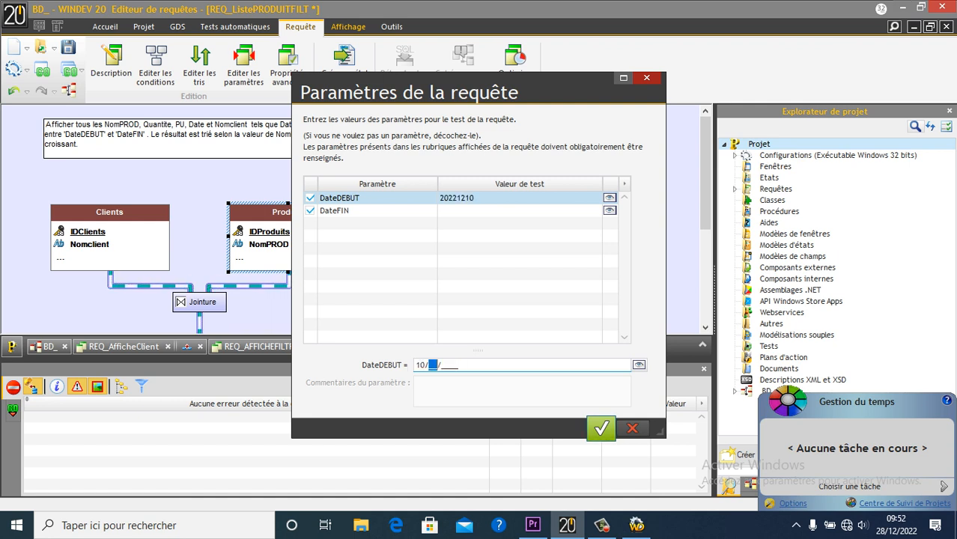
{"action": "type", "text": "11/2022"}
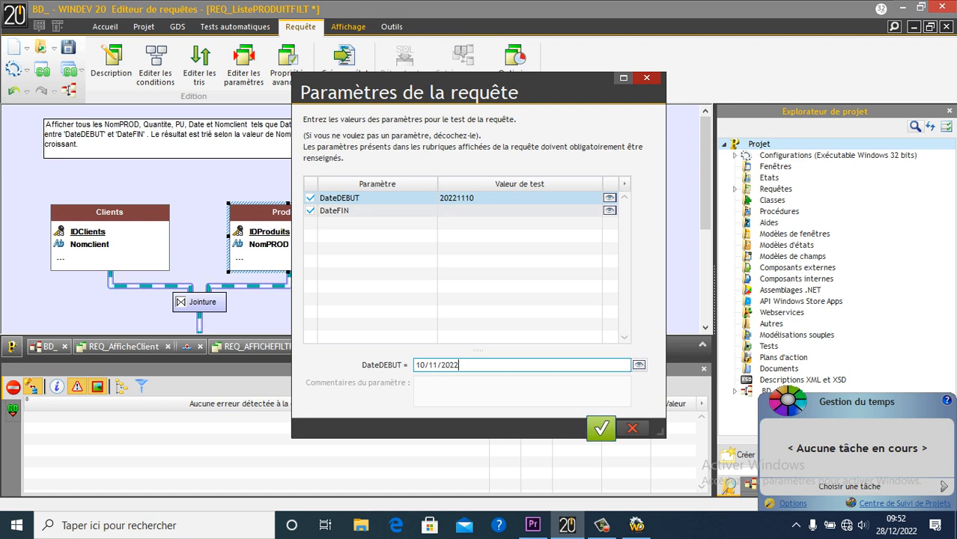
Set the DateFIN test value to 30/12/2022, run the query test and close its result preview
{"action": "left_click", "coordinate": [487, 210]}
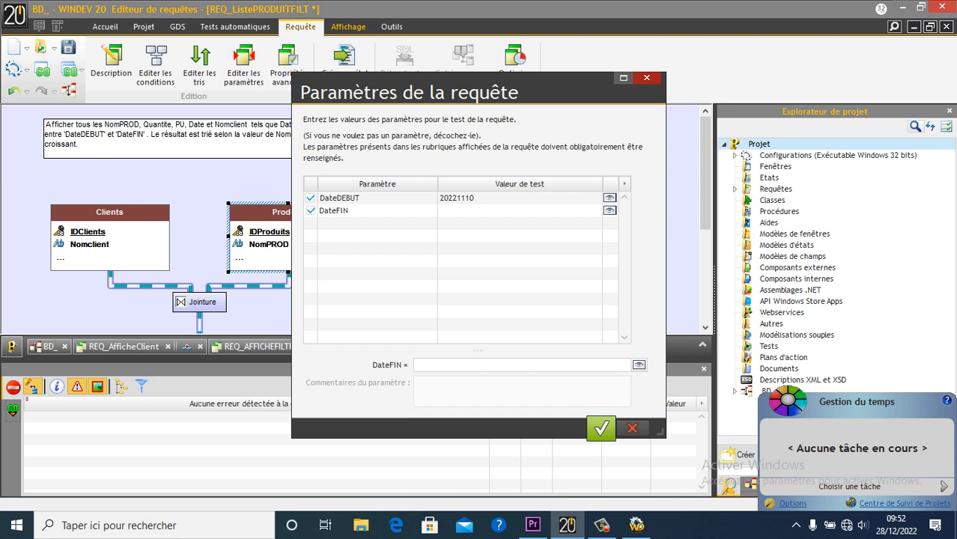
{"action": "left_click", "coordinate": [467, 365]}
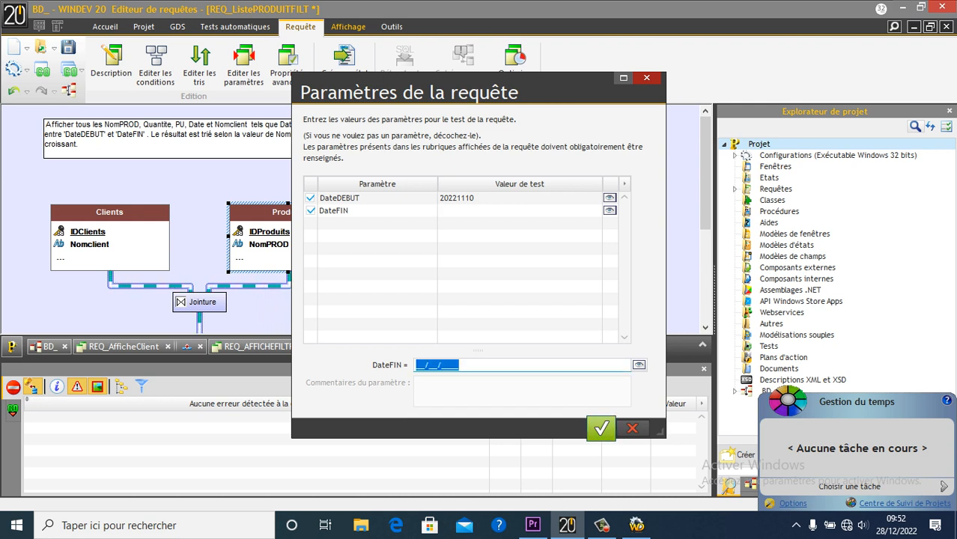
{"action": "type", "text": "11/__/____"}
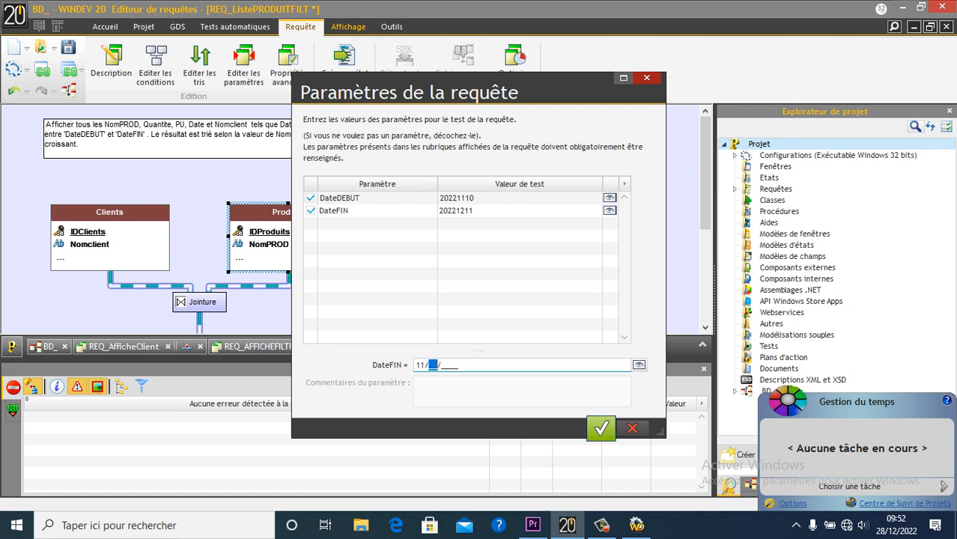
{"action": "key", "text": "BackSpace"}
{"action": "key", "text": "BackSpace"}
{"action": "key", "text": "BackSpace"}
{"action": "type", "text": "30/12/2022"}
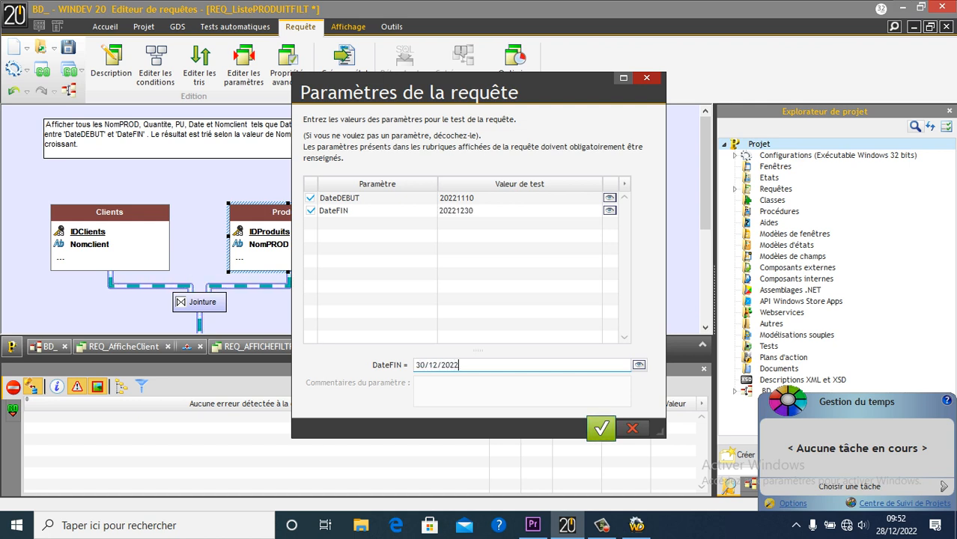
{"action": "left_click", "coordinate": [601, 427]}
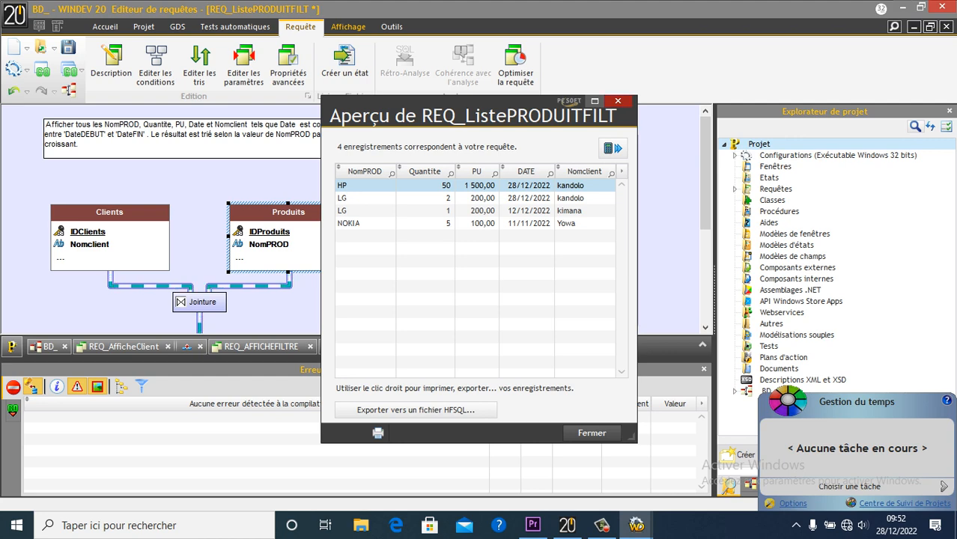
{"action": "key", "text": "Escape"}
Test the query again, changing the DateDEBUT test value to 10/10/2022
{"action": "right_click", "coordinate": [323, 224]}
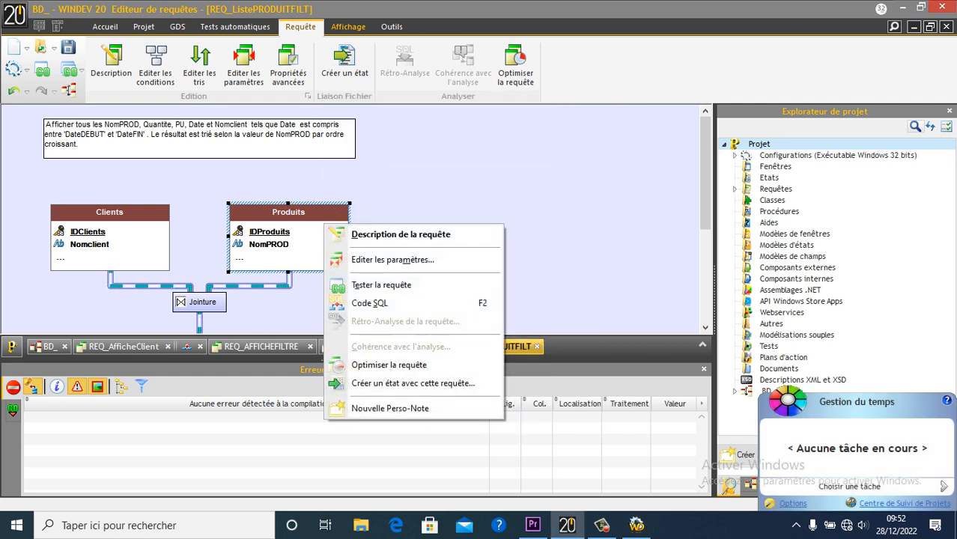
{"action": "left_click", "coordinate": [381, 284]}
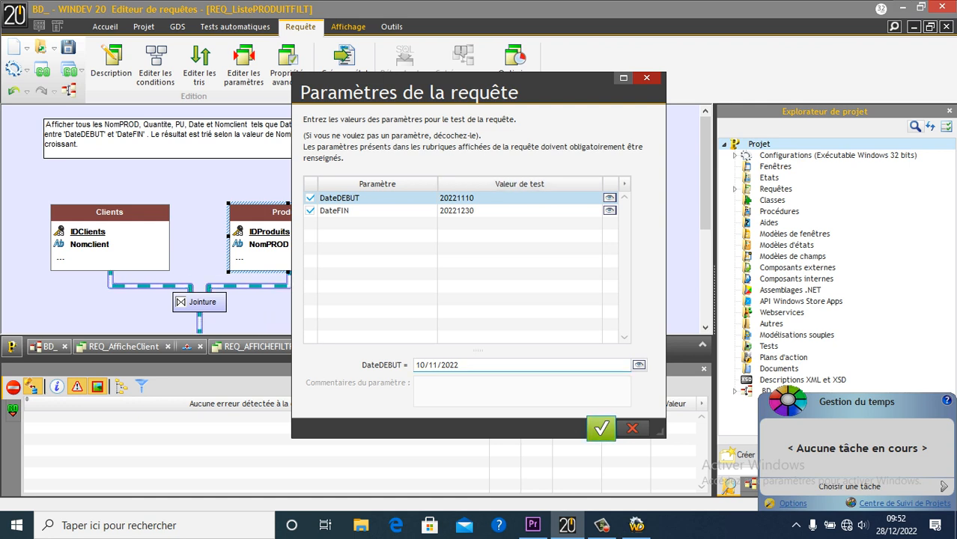
{"action": "double_click", "coordinate": [442, 365]}
{"action": "type", "text": "10/10"}
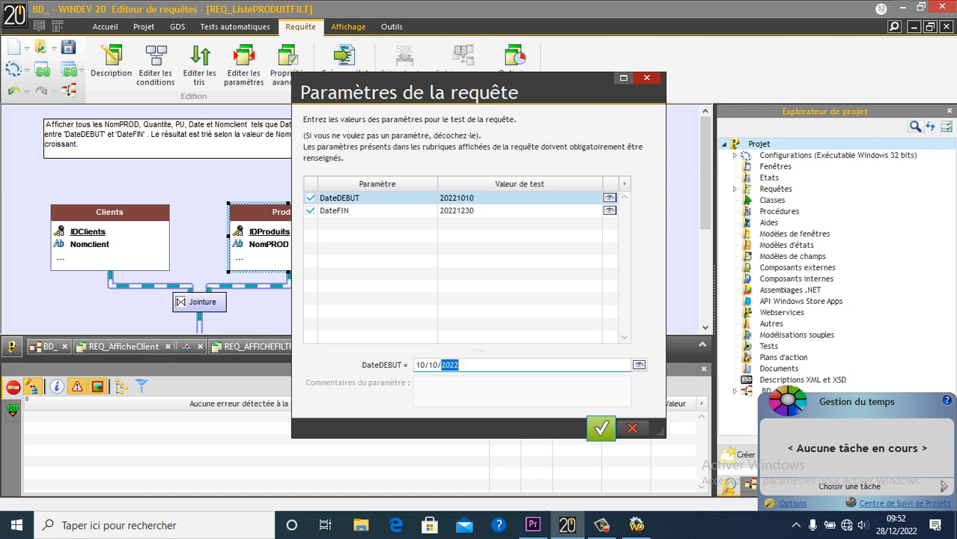
Change the DateFIN test value to 30/11/2022, run the query test and close its result preview
{"action": "left_click", "coordinate": [468, 210]}
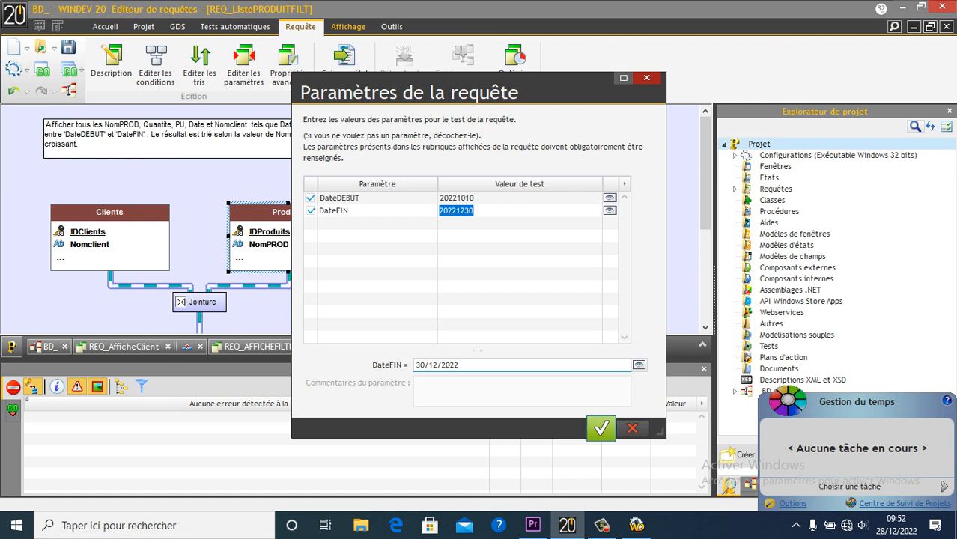
{"action": "left_click", "coordinate": [437, 365]}
{"action": "left_click", "coordinate": [437, 364]}
{"action": "key", "text": "BackSpace"}
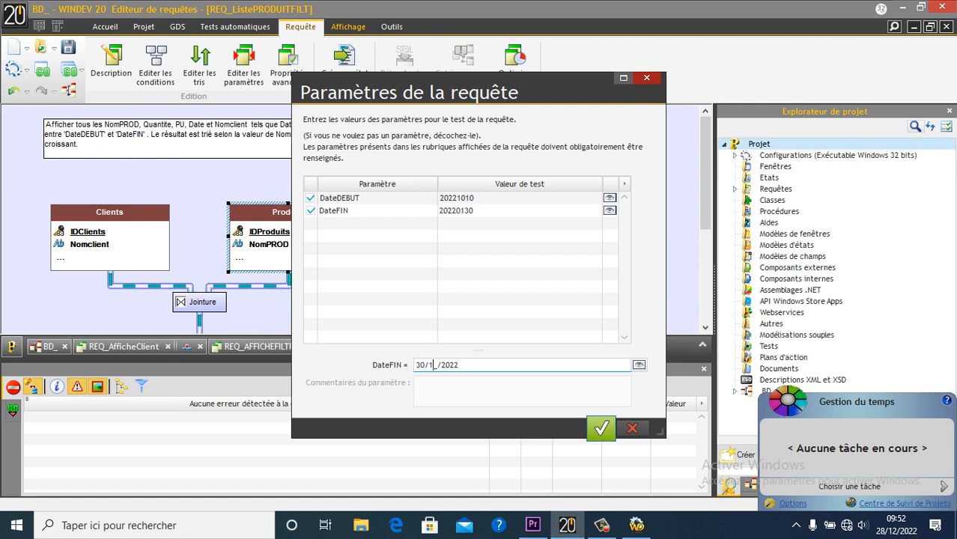
{"action": "type", "text": "1"}
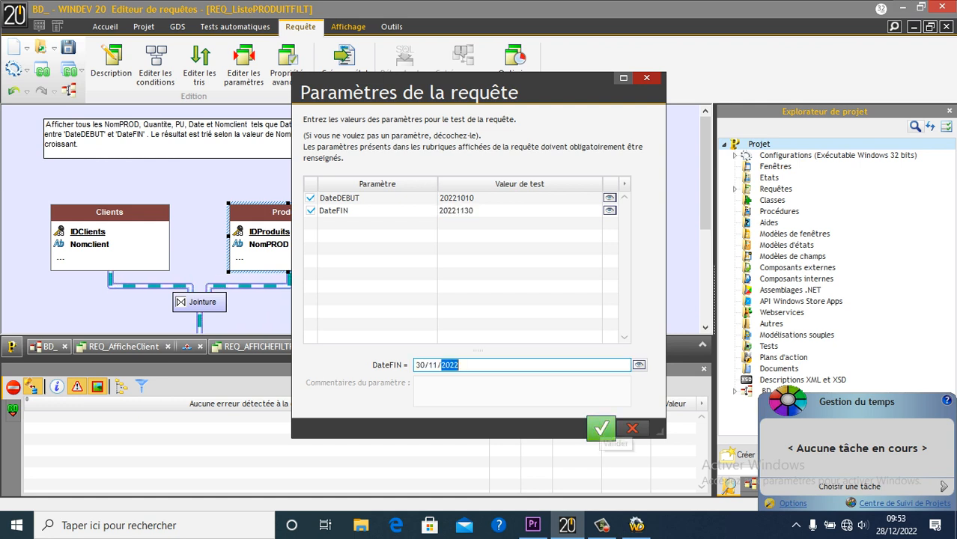
{"action": "left_click", "coordinate": [602, 429]}
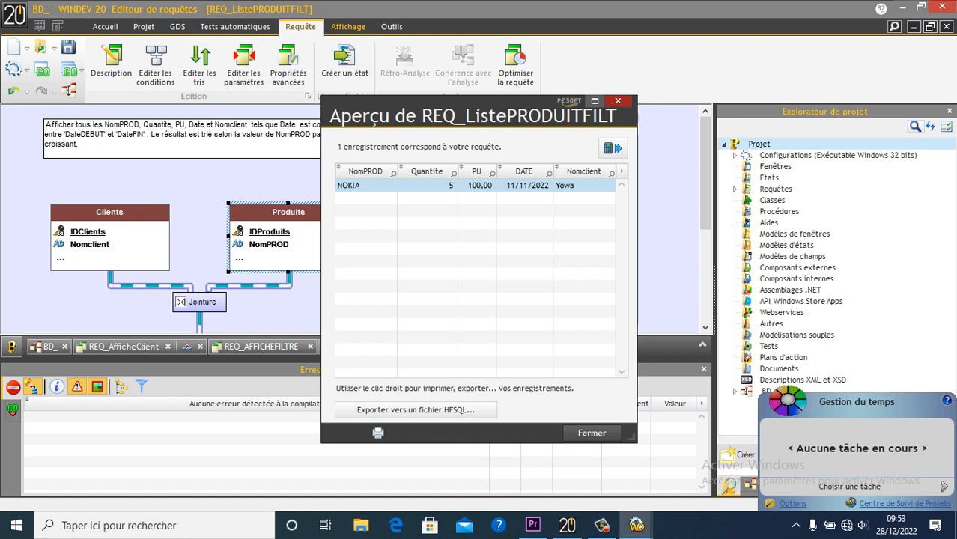
{"action": "left_click", "coordinate": [591, 433]}
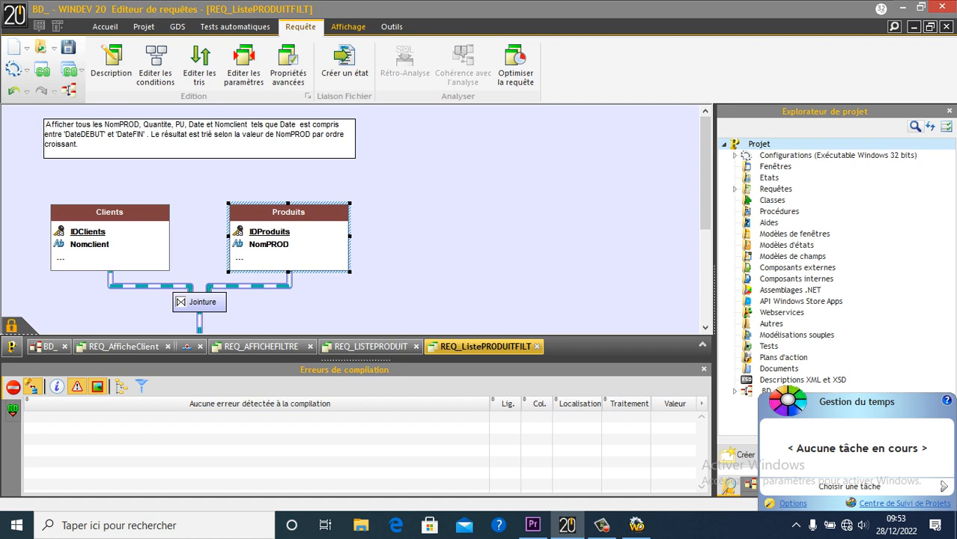
{"action": "left_click", "coordinate": [601, 525]}
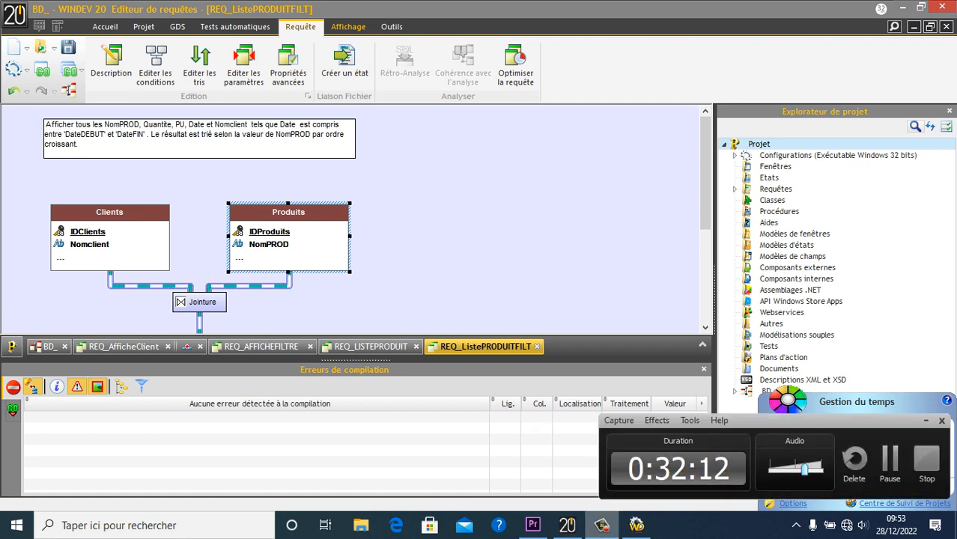